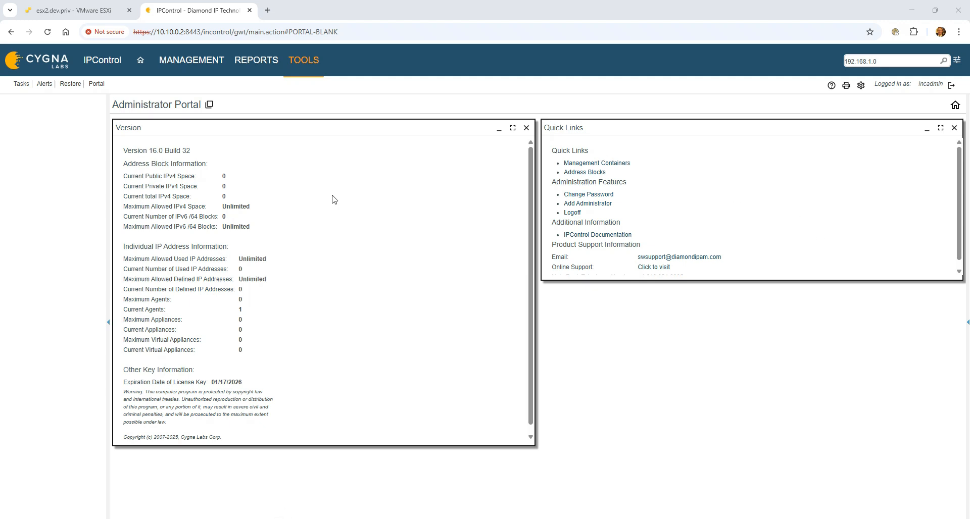
Start a block type named Private and enable multi-container attachment, regression analysis, history records and shared interface addresses.
{"action": "left_click", "coordinate": [312, 64]}
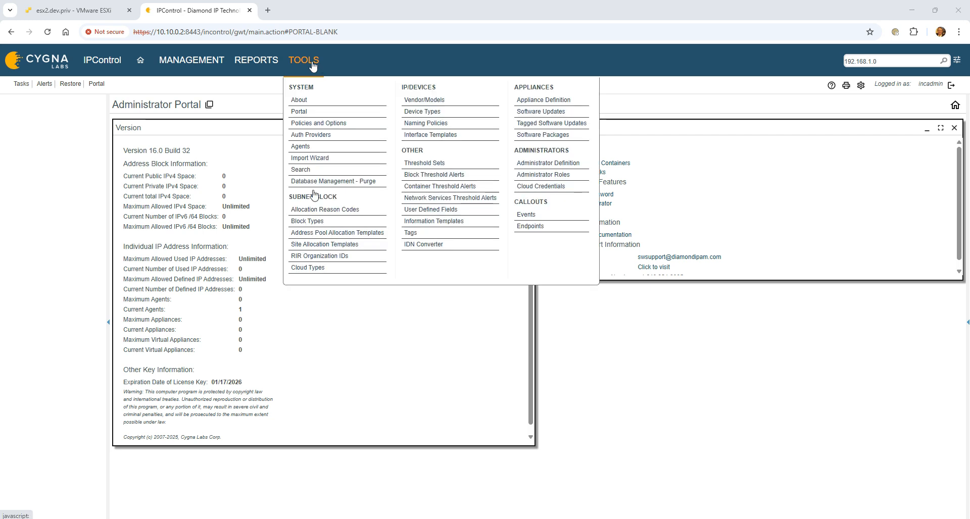
{"action": "left_click", "coordinate": [328, 225]}
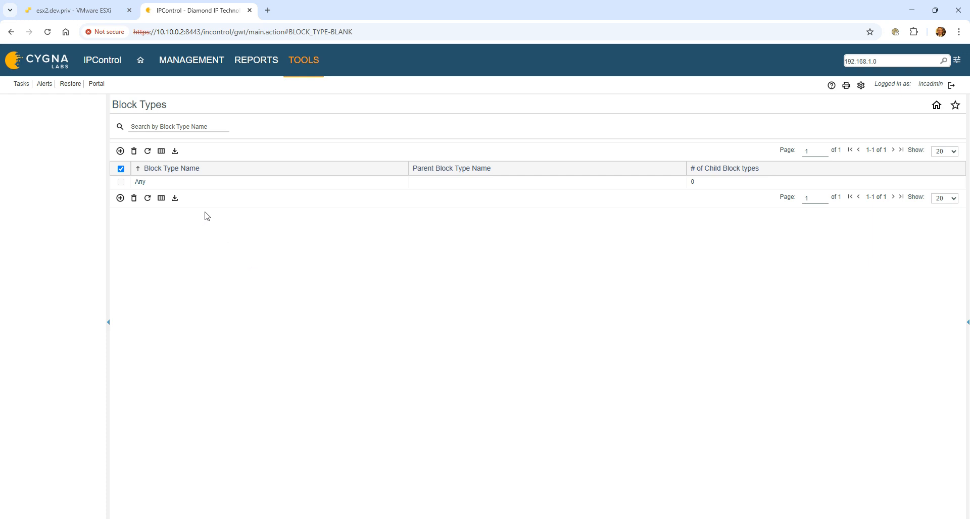
{"action": "left_click", "coordinate": [120, 152]}
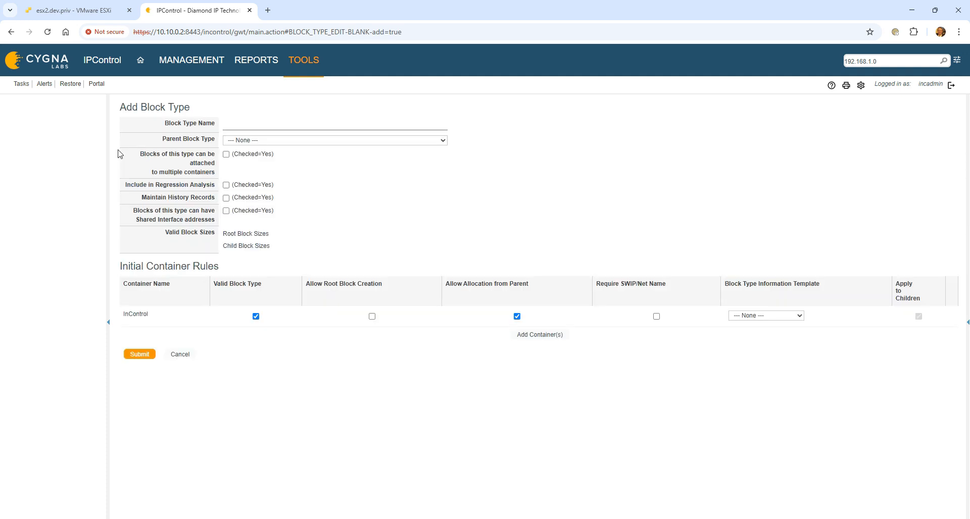
{"action": "left_click", "coordinate": [268, 127]}
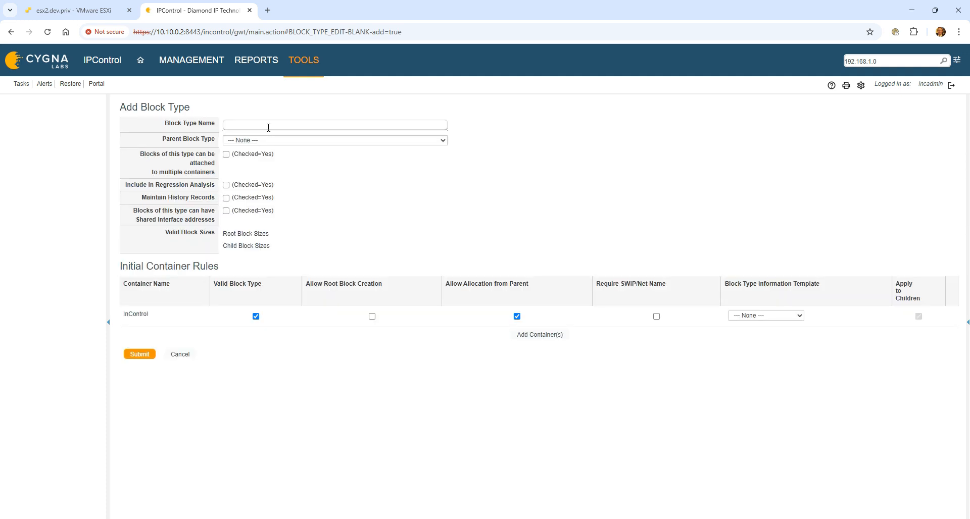
{"action": "type", "text": "Private"}
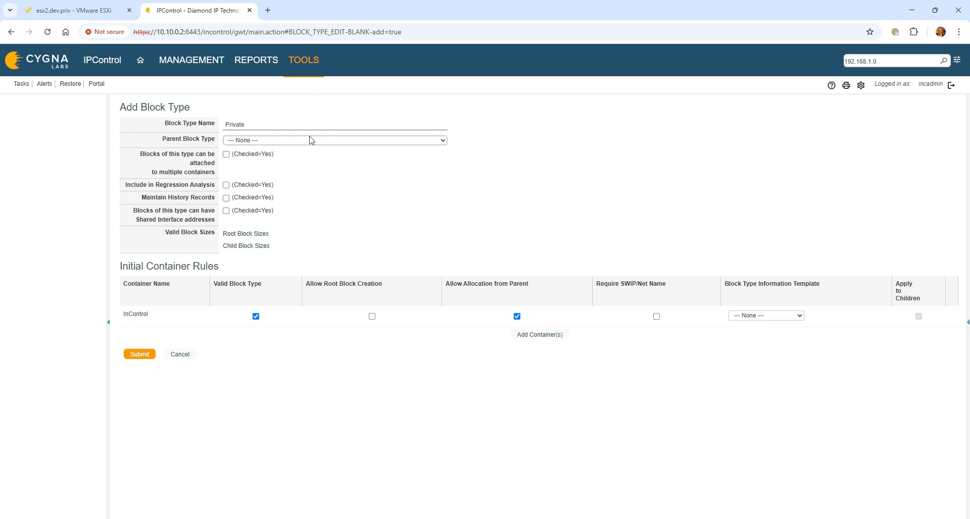
{"action": "left_click", "coordinate": [226, 154]}
{"action": "left_click", "coordinate": [225, 185]}
{"action": "left_click", "coordinate": [226, 198]}
{"action": "left_click", "coordinate": [226, 212]}
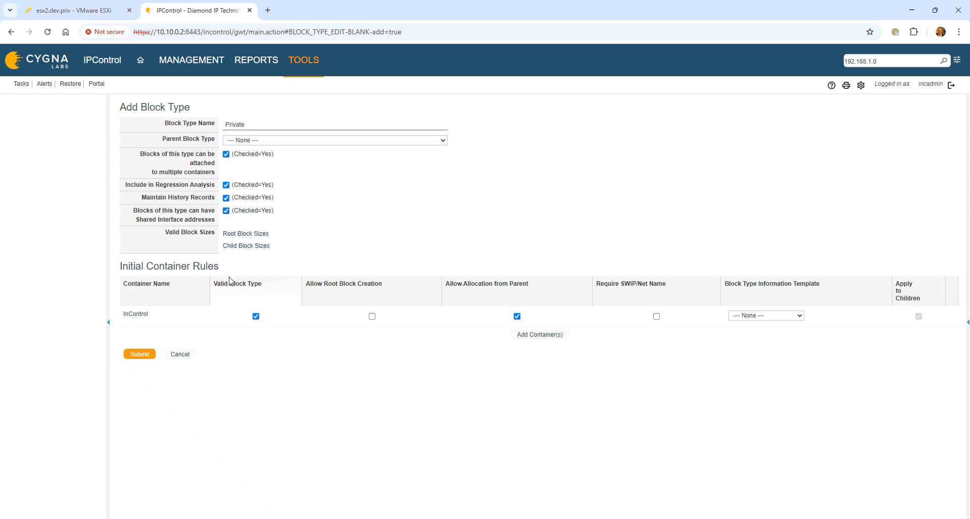
Check Private's root block sizes, clear Valid Block Type and Allow Allocation from Parent for the InControl container, and save the block type.
{"action": "left_click", "coordinate": [244, 234]}
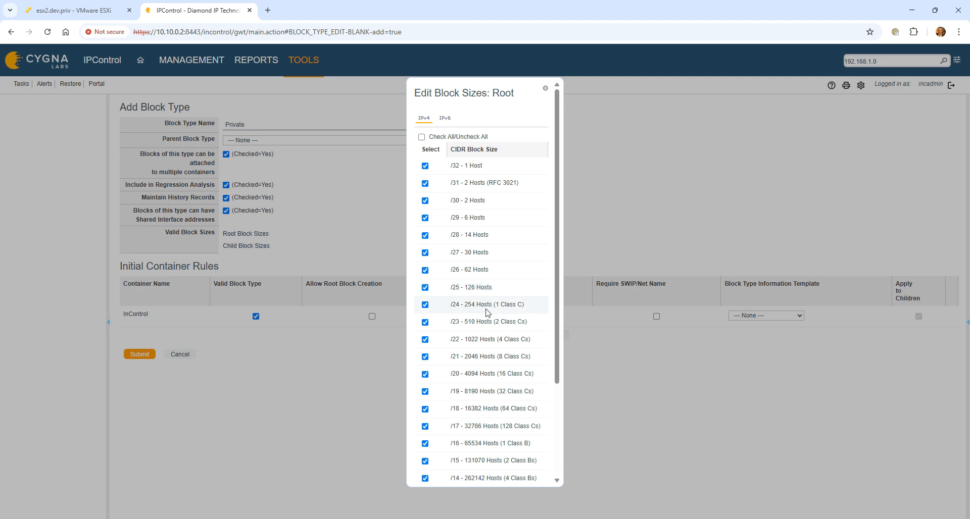
{"action": "left_click", "coordinate": [545, 89]}
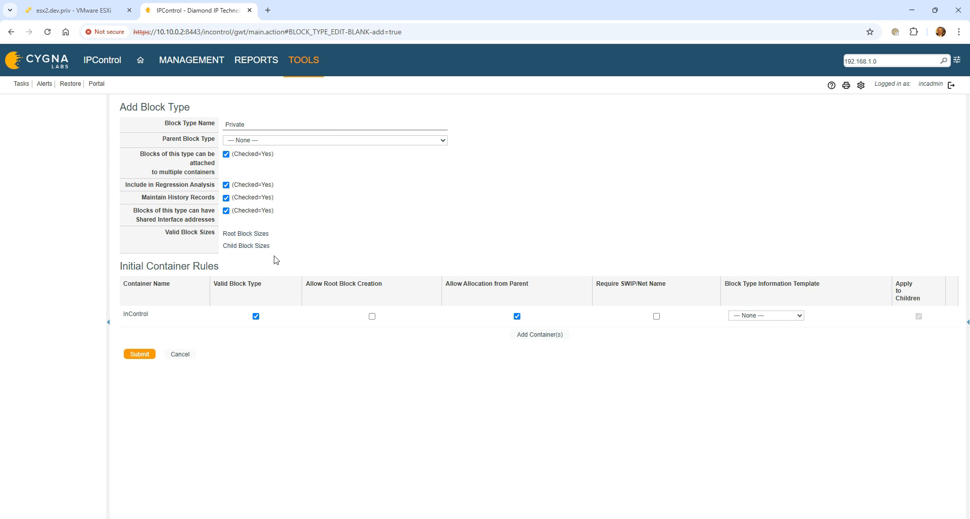
{"action": "left_click", "coordinate": [255, 316]}
{"action": "left_click", "coordinate": [517, 317]}
{"action": "left_click", "coordinate": [140, 355]}
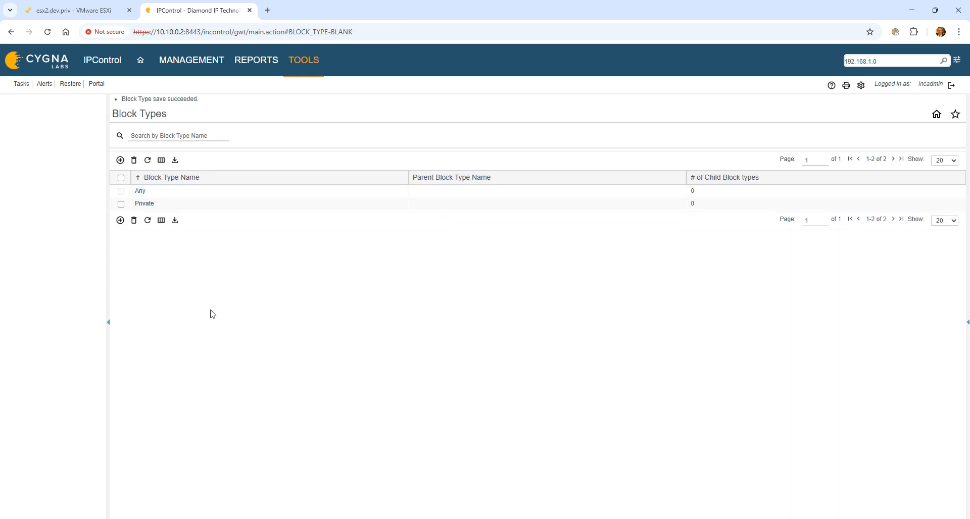
Start a block type named Public and enable multi-container attachment, regression analysis, history records and shared interface addresses.
{"action": "left_click", "coordinate": [120, 160]}
{"action": "left_click", "coordinate": [244, 126]}
{"action": "type", "text": "Public"}
{"action": "left_click", "coordinate": [226, 154]}
{"action": "left_click", "coordinate": [225, 185]}
{"action": "left_click", "coordinate": [226, 198]}
{"action": "left_click", "coordinate": [225, 210]}
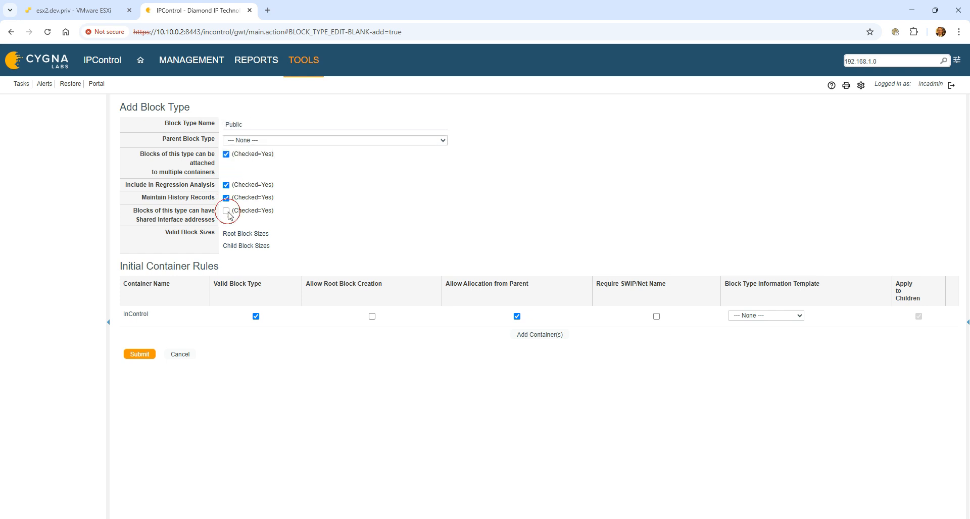
Clear Valid Block Type and Allow Allocation from Parent for InControl in the Public block type and save it.
{"action": "left_click", "coordinate": [256, 317]}
{"action": "left_click", "coordinate": [517, 317]}
{"action": "left_click", "coordinate": [149, 354]}
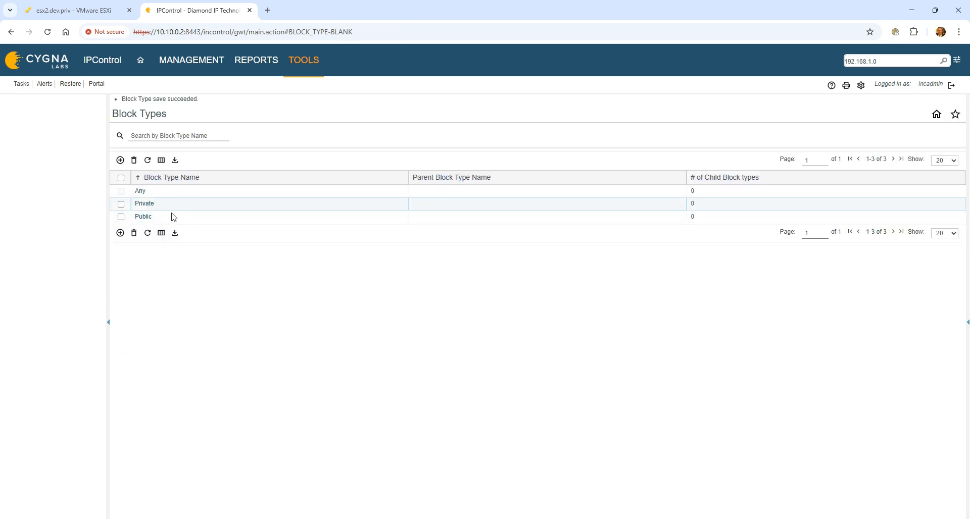
Start a block type named Private-Region with Private as its parent block type.
{"action": "left_click", "coordinate": [121, 162]}
{"action": "left_click", "coordinate": [256, 125]}
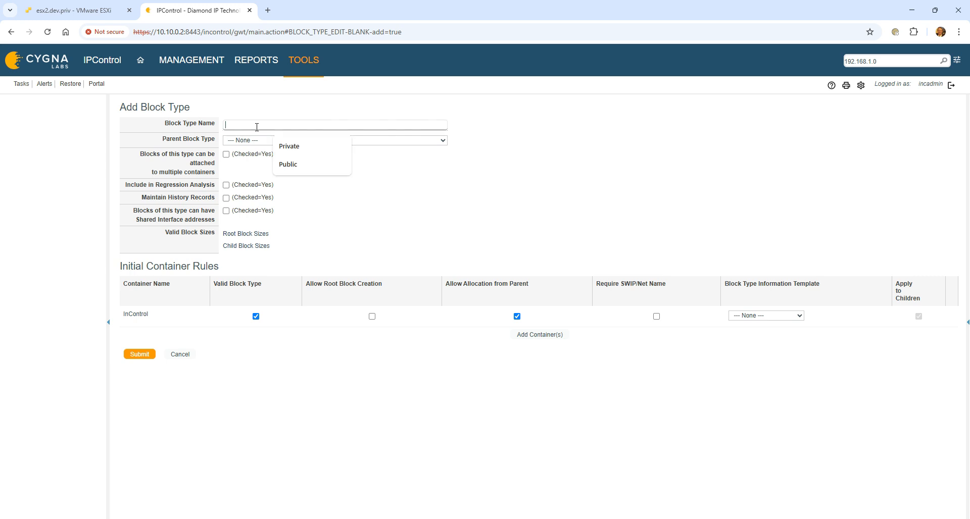
{"action": "type", "text": "Private-"}
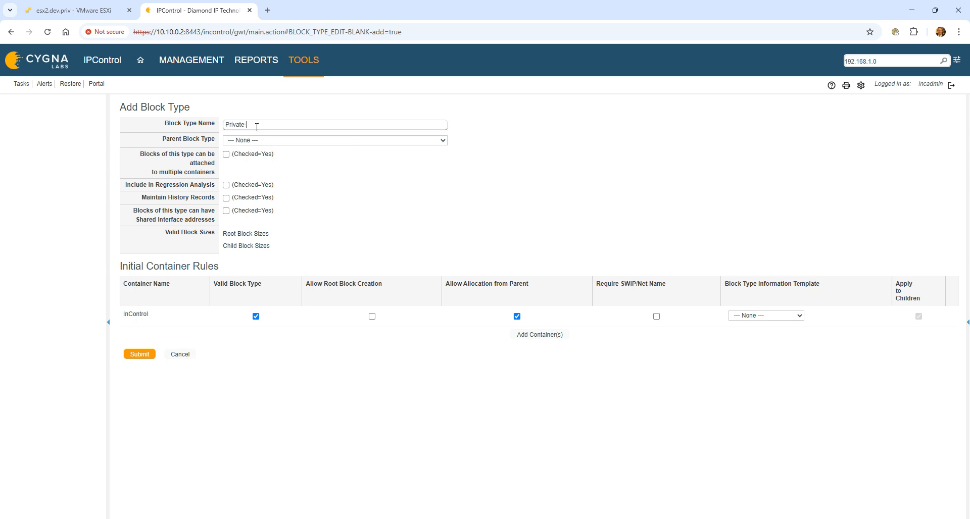
{"action": "type", "text": "Data"}
{"action": "key", "text": "Tab"}
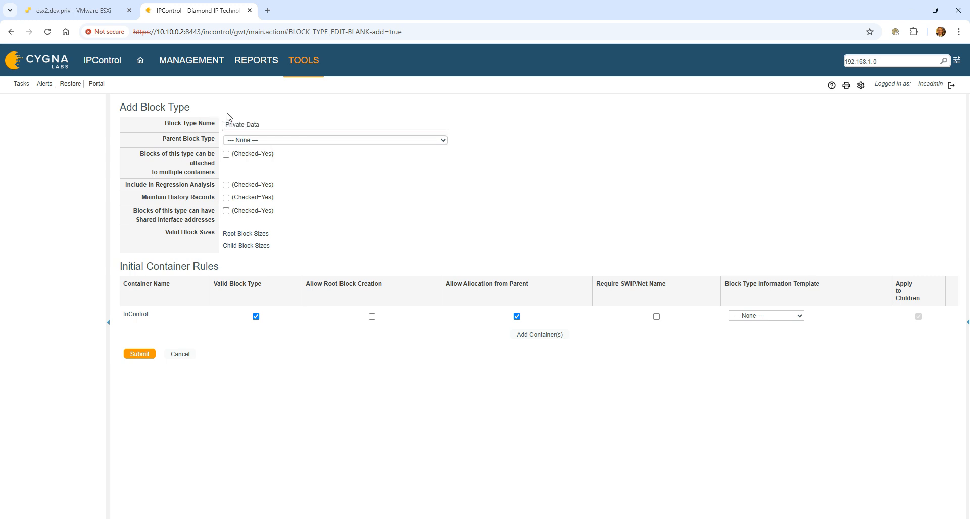
{"action": "left_click", "coordinate": [274, 142]}
{"action": "left_click", "coordinate": [286, 177]}
{"action": "left_click", "coordinate": [282, 124]}
{"action": "key", "text": "BackSpace"}
{"action": "key", "text": "BackSpace"}
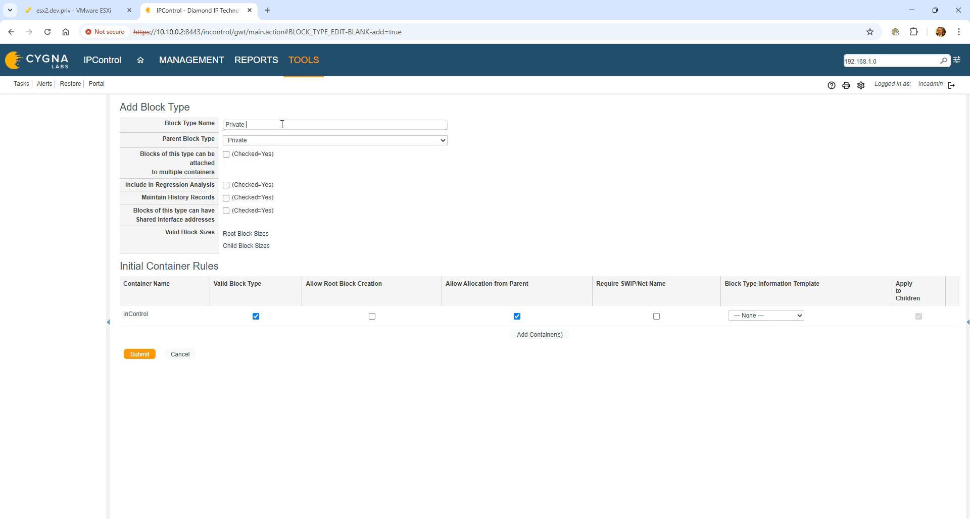
{"action": "type", "text": "Region"}
{"action": "key", "text": "Tab"}
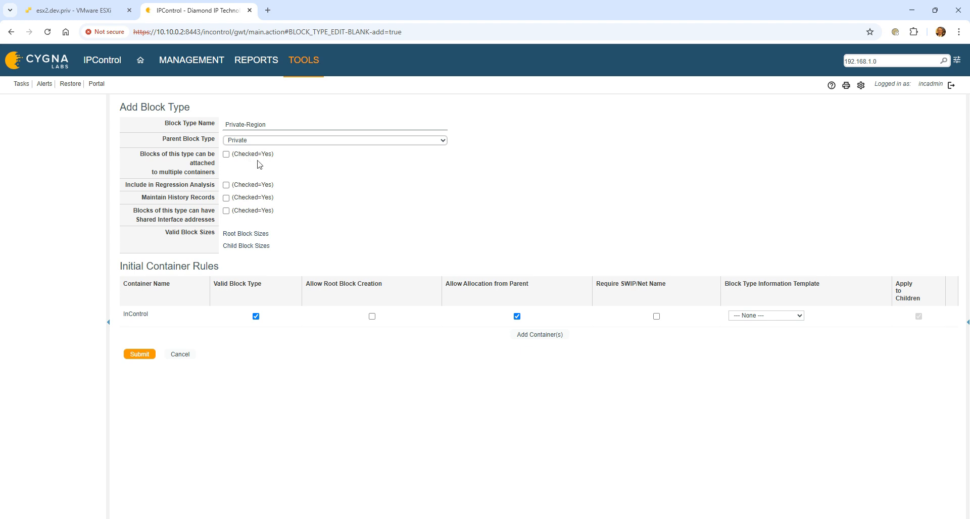
Enable all four options for Private-Region, clear Valid Block Type for the InControl container, and save the block type.
{"action": "left_click", "coordinate": [226, 154]}
{"action": "left_click", "coordinate": [225, 185]}
{"action": "left_click", "coordinate": [225, 197]}
{"action": "left_click", "coordinate": [225, 211]}
{"action": "left_click", "coordinate": [255, 316]}
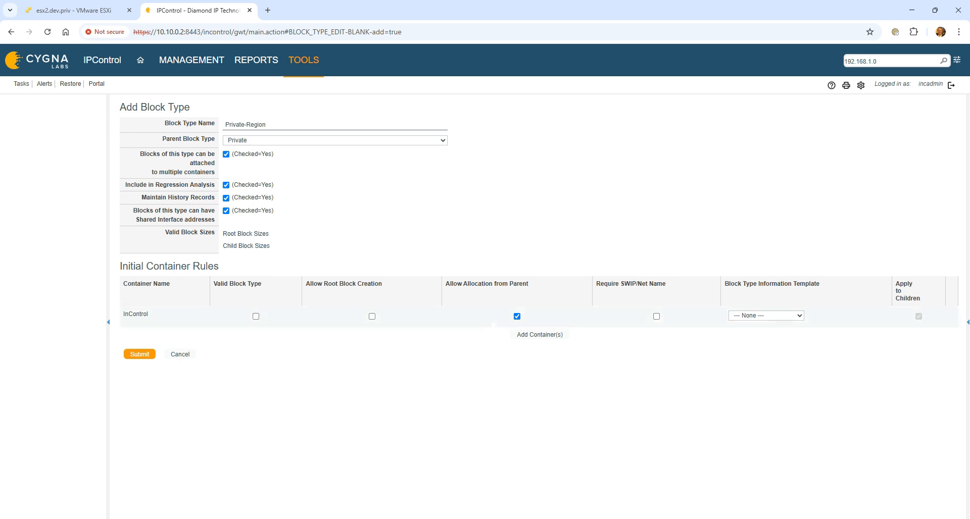
{"action": "left_click", "coordinate": [141, 354]}
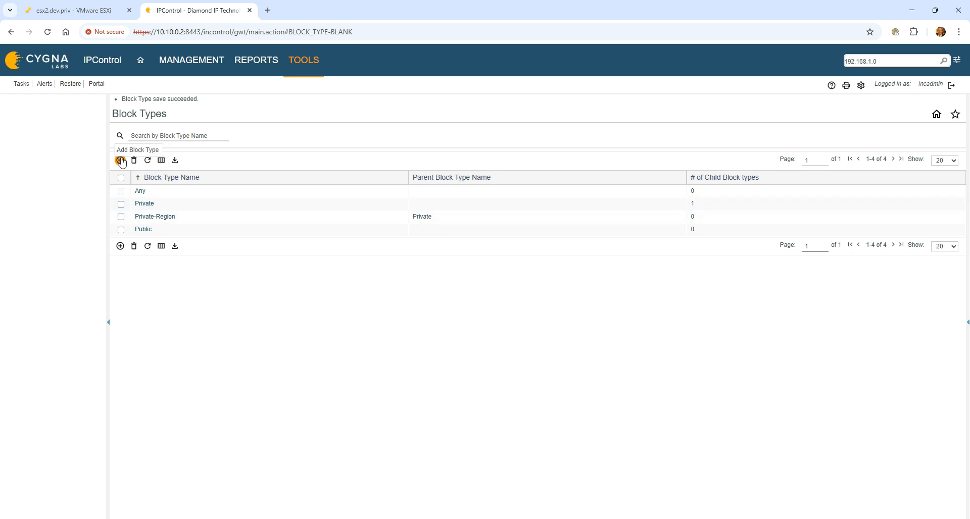
Start a block type named Private-Data with Private-Region as its parent block type.
{"action": "left_click", "coordinate": [121, 161]}
{"action": "left_click", "coordinate": [274, 124]}
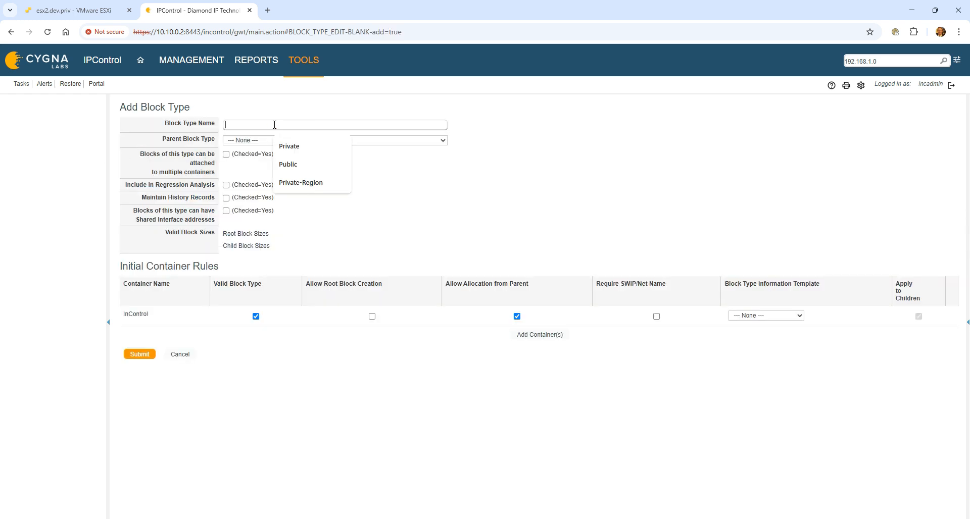
{"action": "type", "text": "Private-Data"}
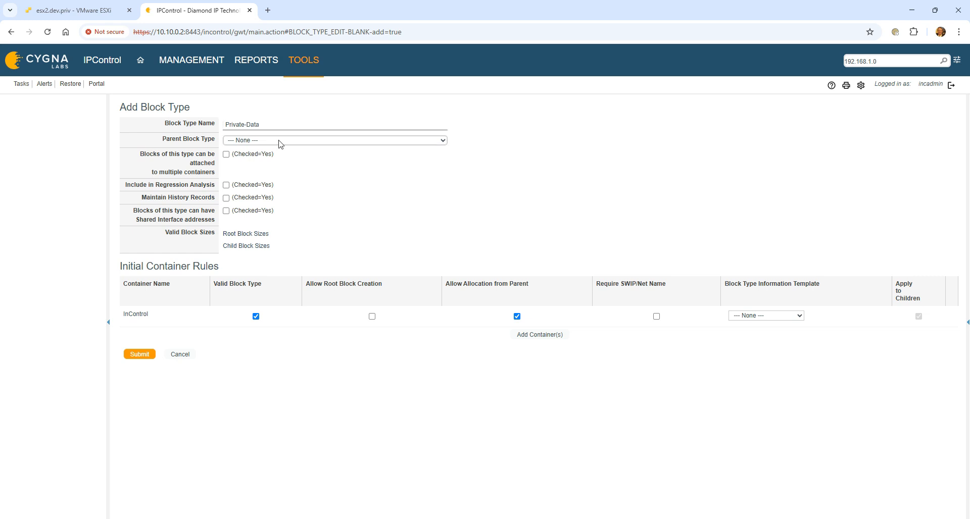
{"action": "left_click", "coordinate": [278, 141]}
{"action": "left_click", "coordinate": [303, 187]}
Enable all four options for Private-Data, clear Valid Block Type for the InControl container, and save the block type.
{"action": "left_click", "coordinate": [226, 154]}
{"action": "left_click", "coordinate": [226, 185]}
{"action": "left_click", "coordinate": [226, 198]}
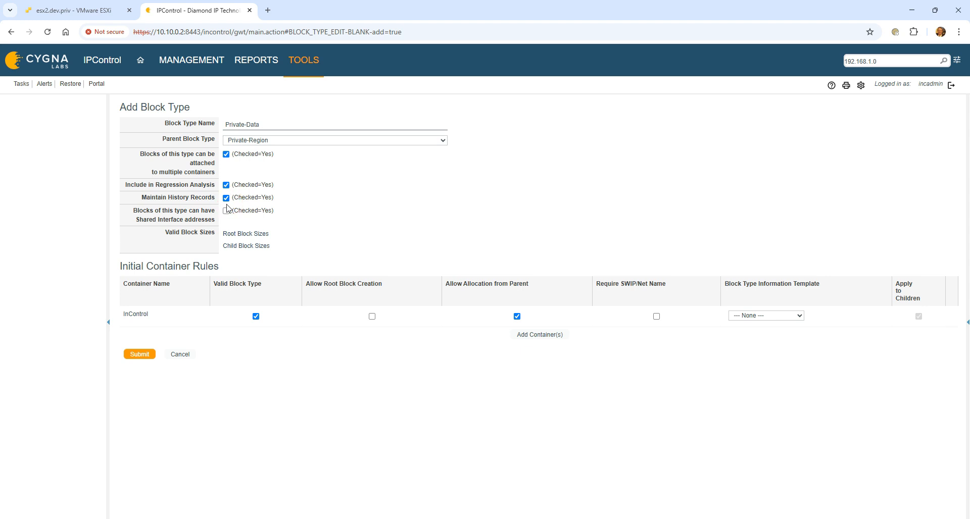
{"action": "left_click", "coordinate": [226, 211]}
{"action": "left_click", "coordinate": [255, 316]}
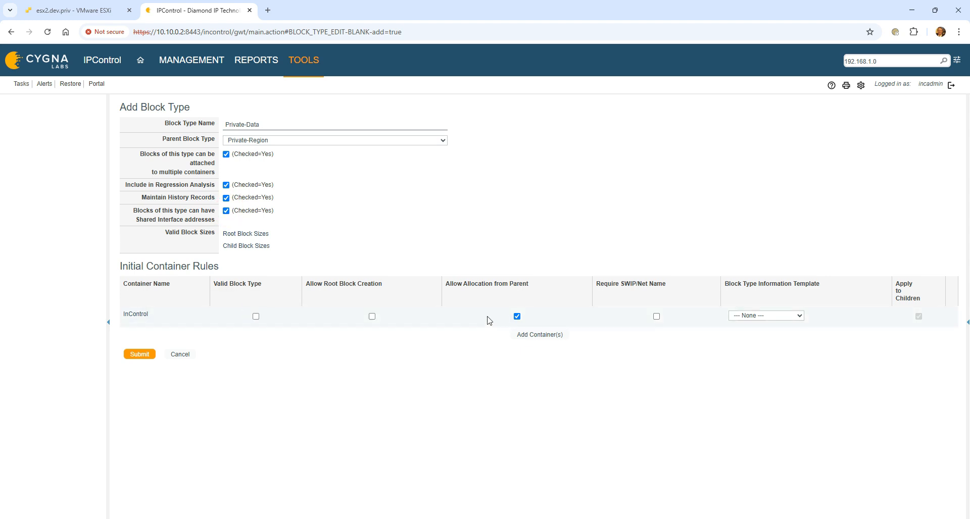
{"action": "left_click", "coordinate": [141, 355]}
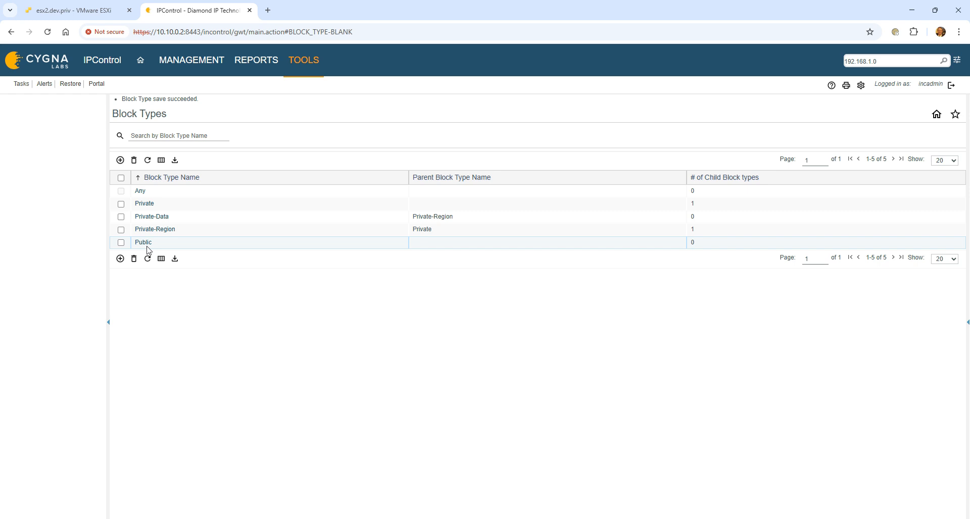
{"action": "left_click", "coordinate": [272, 314]}
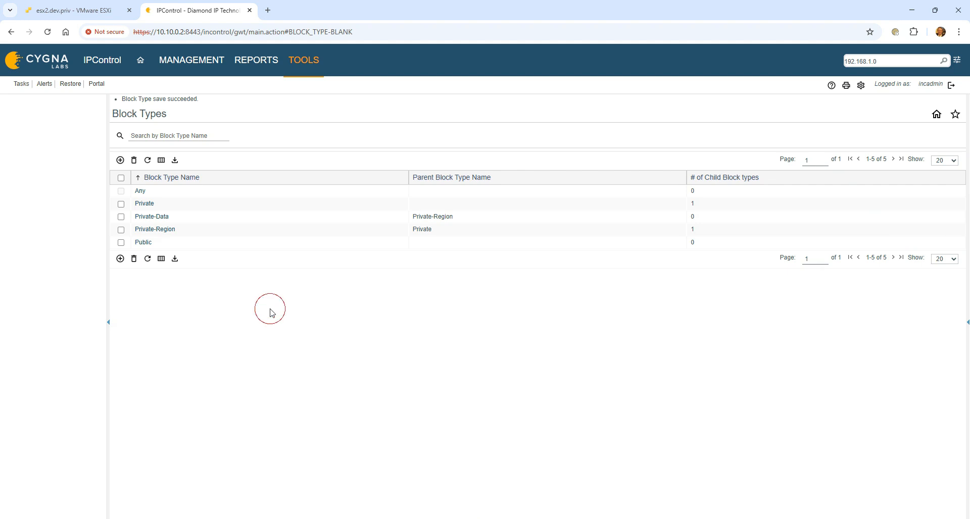
{"action": "left_click", "coordinate": [194, 62]}
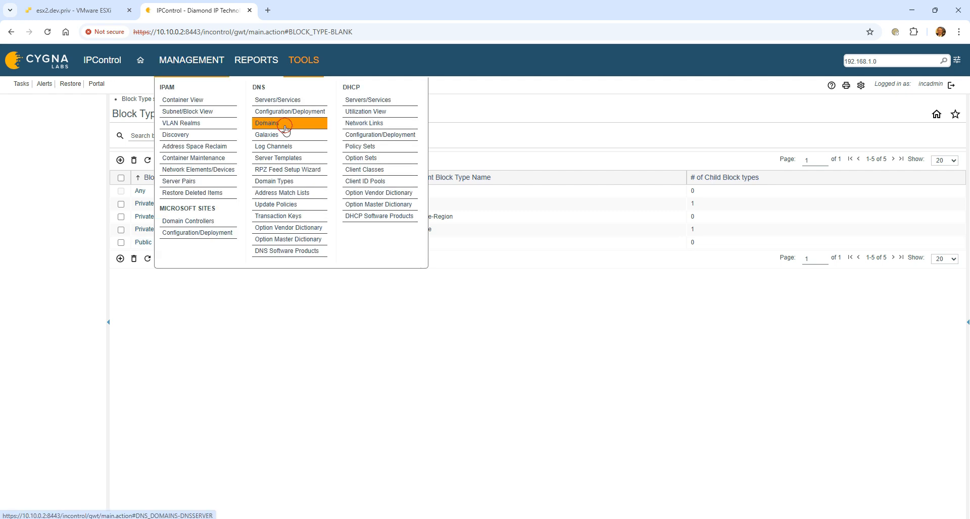
{"action": "left_click", "coordinate": [279, 124]}
Rename the Default DNS domain type to Internal and save it.
{"action": "left_click", "coordinate": [207, 69]}
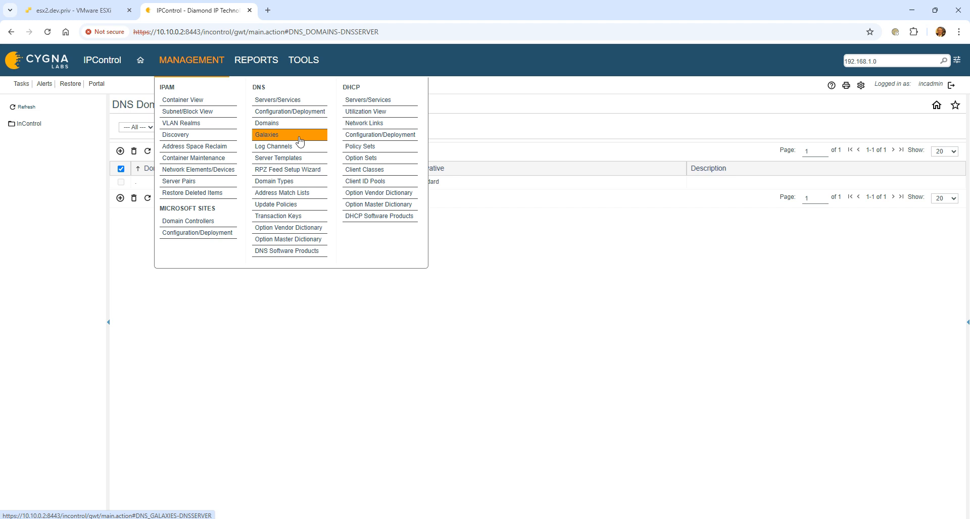
{"action": "left_click", "coordinate": [298, 180]}
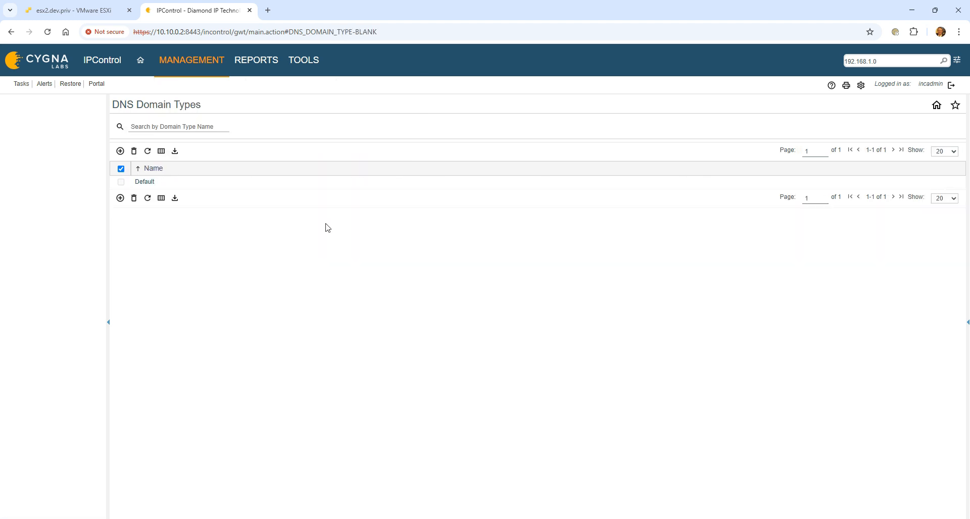
{"action": "left_click", "coordinate": [120, 151]}
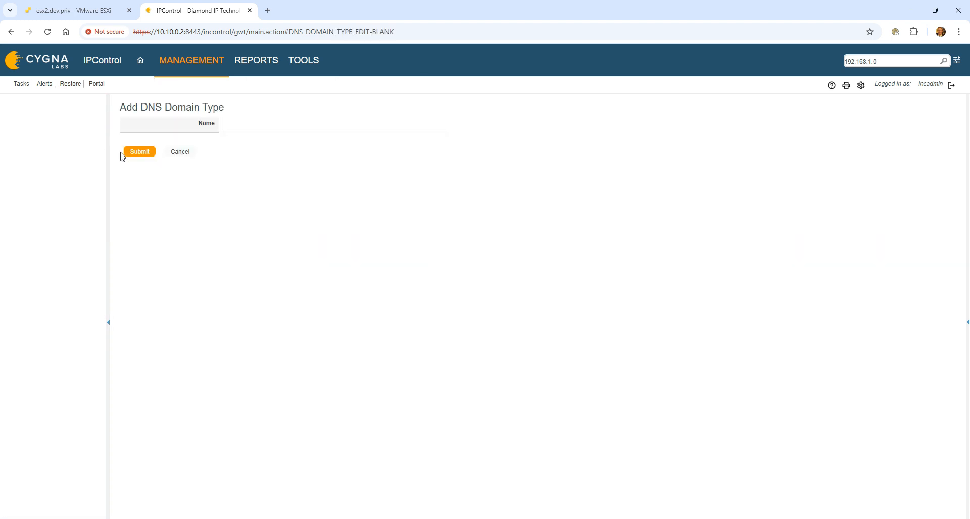
{"action": "left_click", "coordinate": [187, 153]}
{"action": "left_click", "coordinate": [146, 182]}
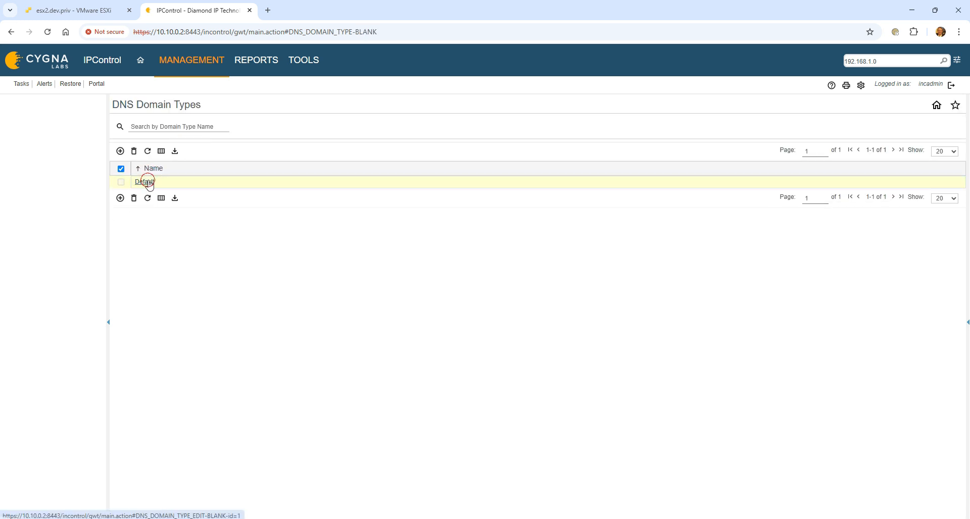
{"action": "left_click", "coordinate": [260, 122]}
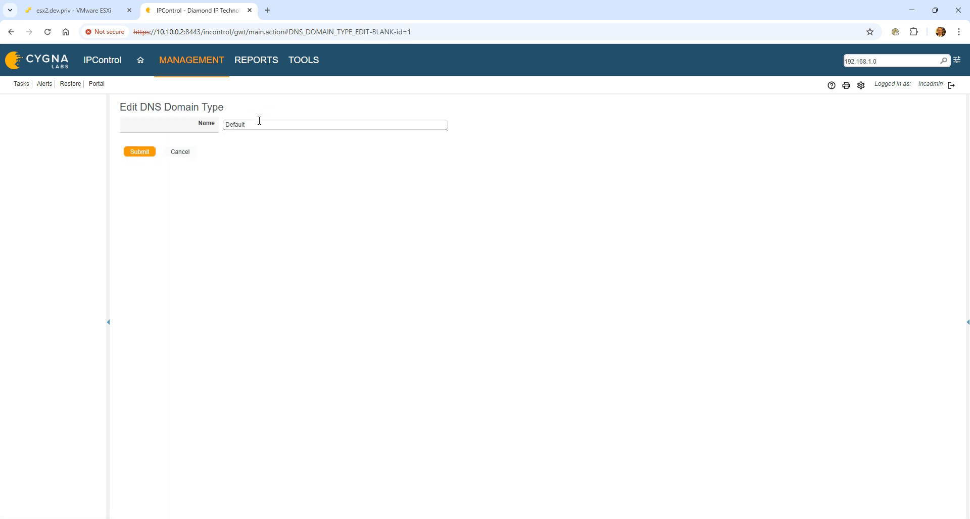
{"action": "key", "text": "ctrl+a"}
{"action": "type", "text": "Internal"}
{"action": "left_click", "coordinate": [140, 153]}
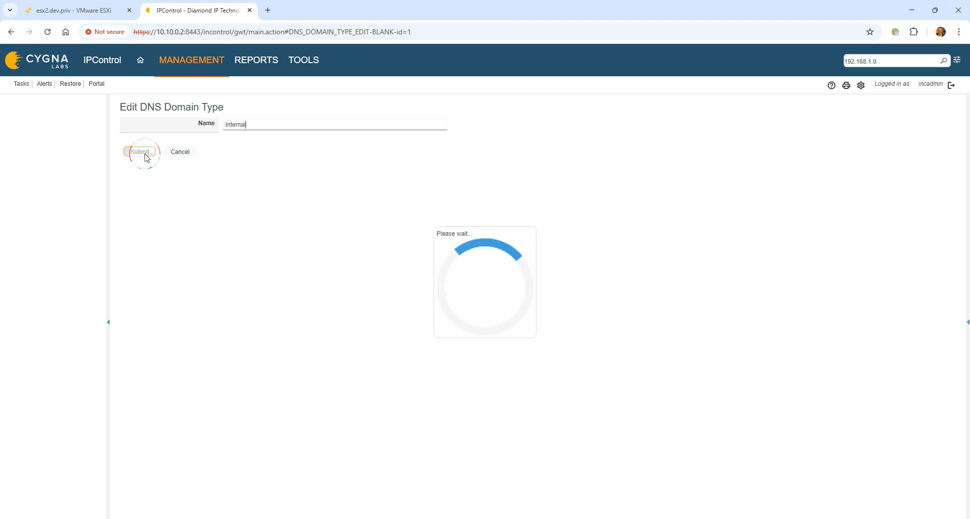
Add a DNS domain type named External and save it.
{"action": "left_click", "coordinate": [120, 160]}
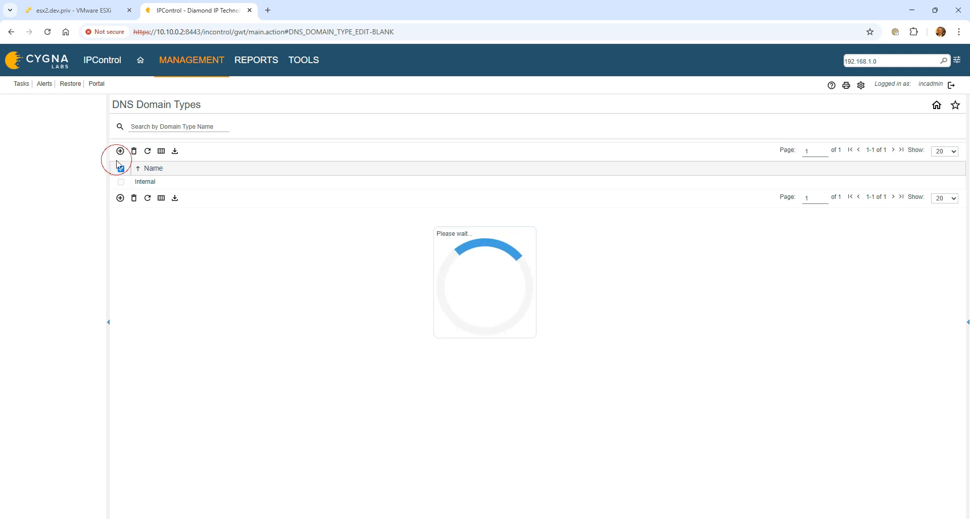
{"action": "left_click", "coordinate": [236, 124]}
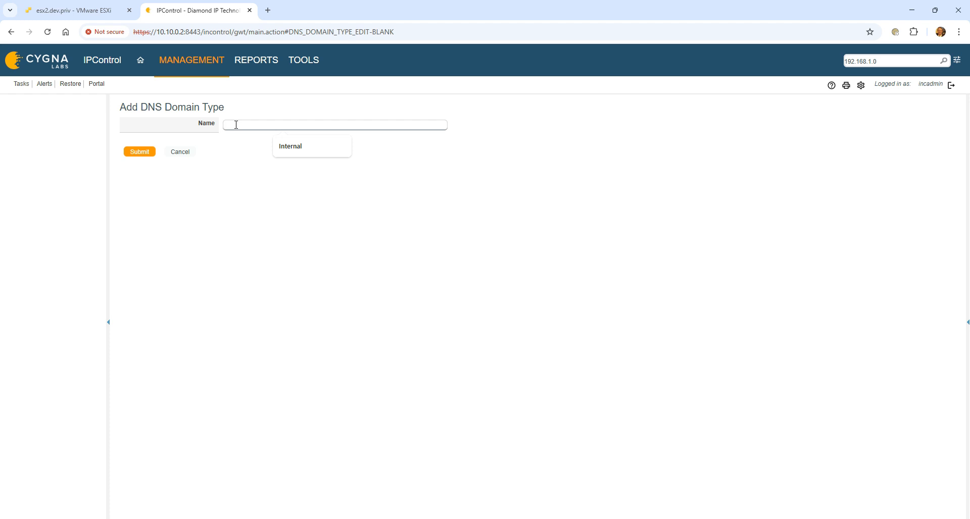
{"action": "type", "text": "External"}
{"action": "left_click", "coordinate": [137, 152]}
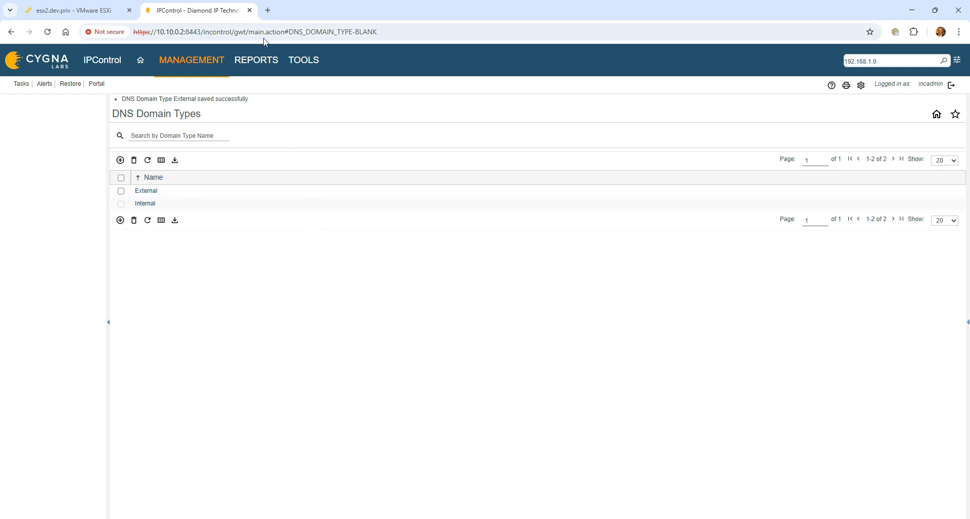
Start a new DNS domain and name it eval-dom.com.
{"action": "left_click", "coordinate": [204, 71]}
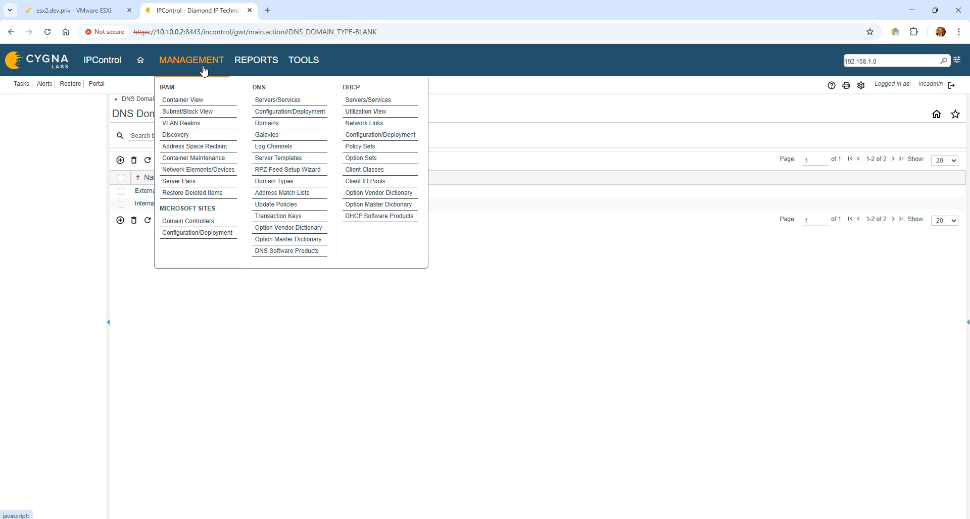
{"action": "left_click", "coordinate": [276, 123]}
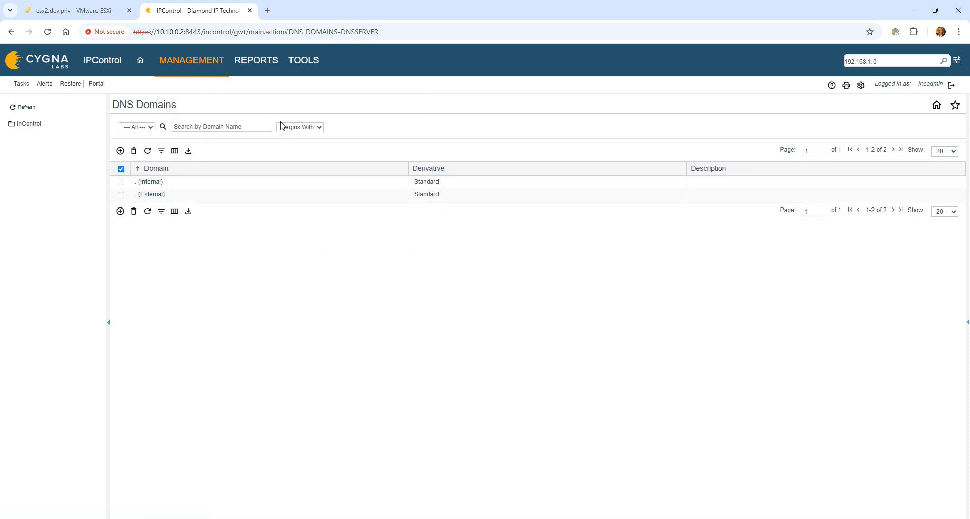
{"action": "left_click", "coordinate": [120, 151]}
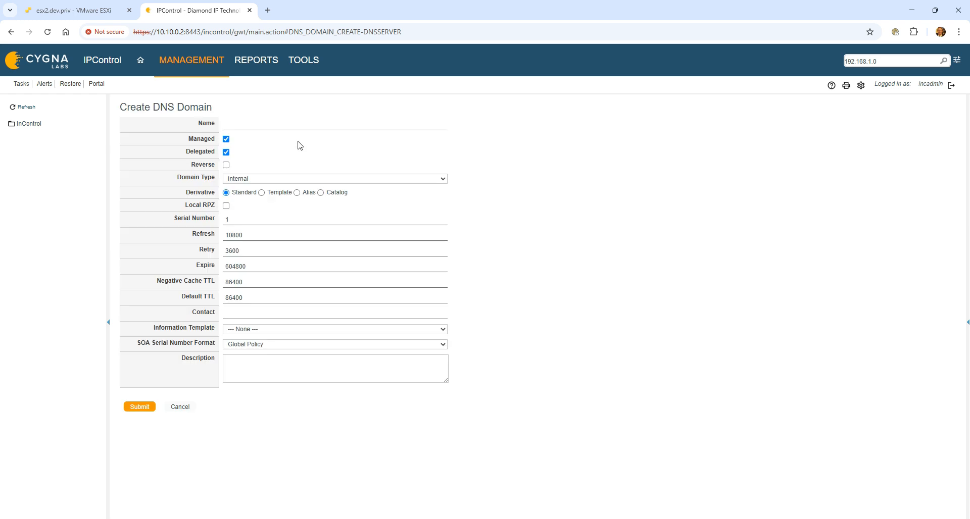
{"action": "left_click", "coordinate": [289, 125]}
{"action": "type", "text": "eval-dom.com"}
{"action": "key", "text": "Tab"}
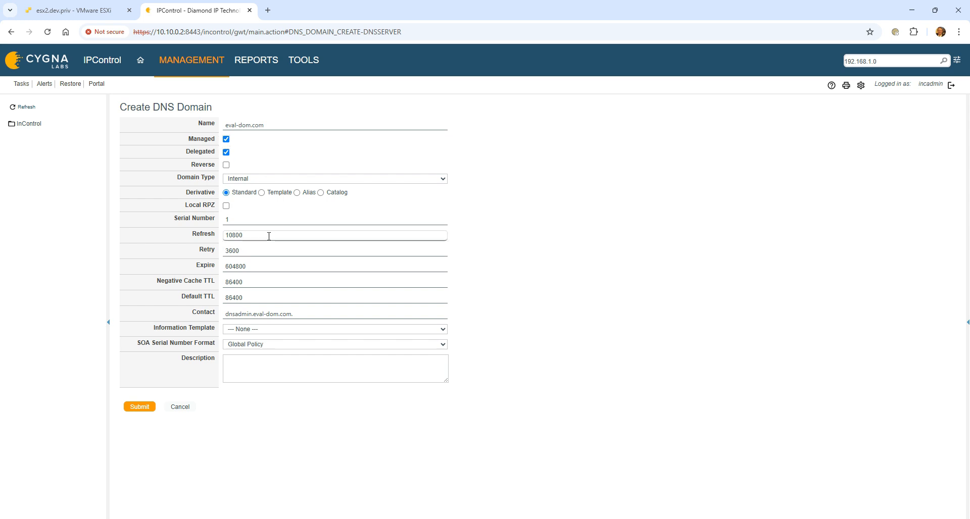
{"action": "left_click", "coordinate": [265, 252]}
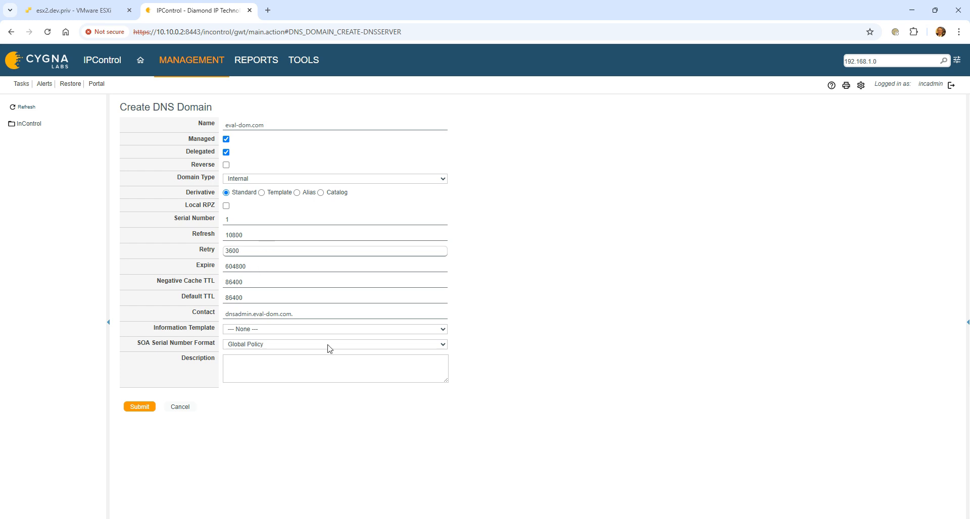
Switch the Managed and Delegated options off and back on in turn for the new domain.
{"action": "left_click", "coordinate": [227, 140]}
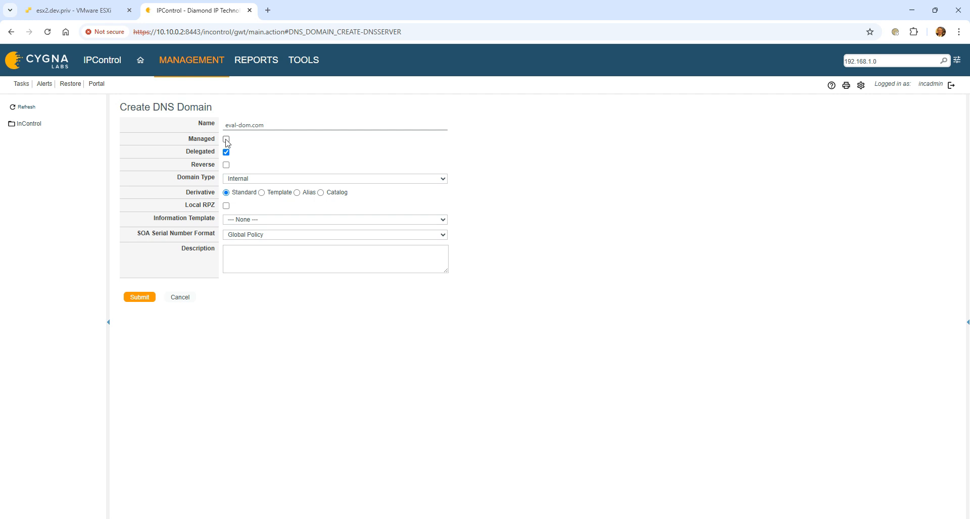
{"action": "left_click", "coordinate": [226, 139]}
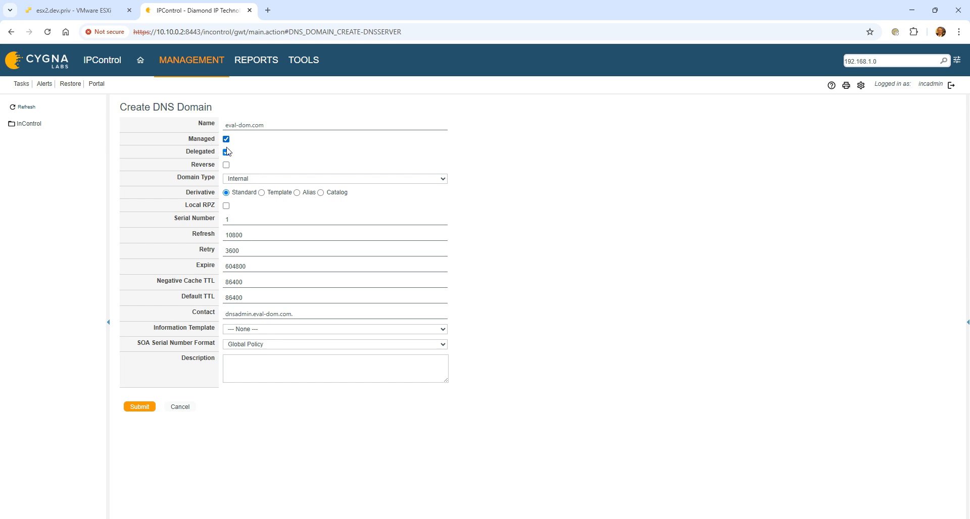
{"action": "left_click", "coordinate": [227, 153]}
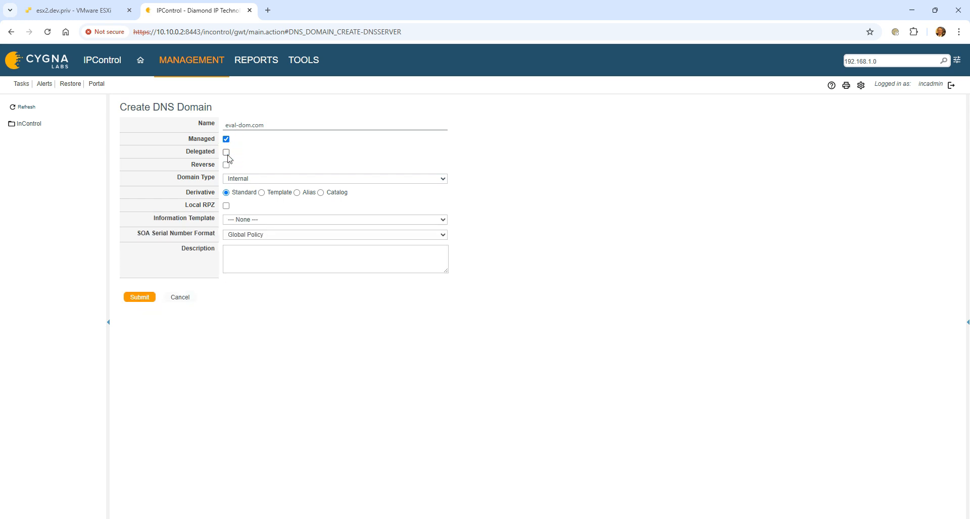
{"action": "left_click", "coordinate": [226, 152]}
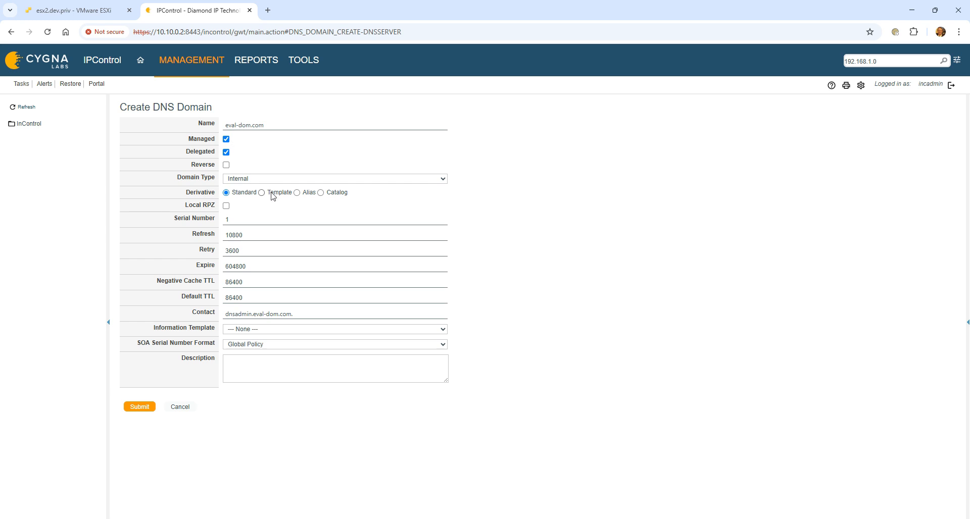
Review the domain type choices, keep Internal, and submit the eval-dom.com domain.
{"action": "left_click", "coordinate": [437, 180]}
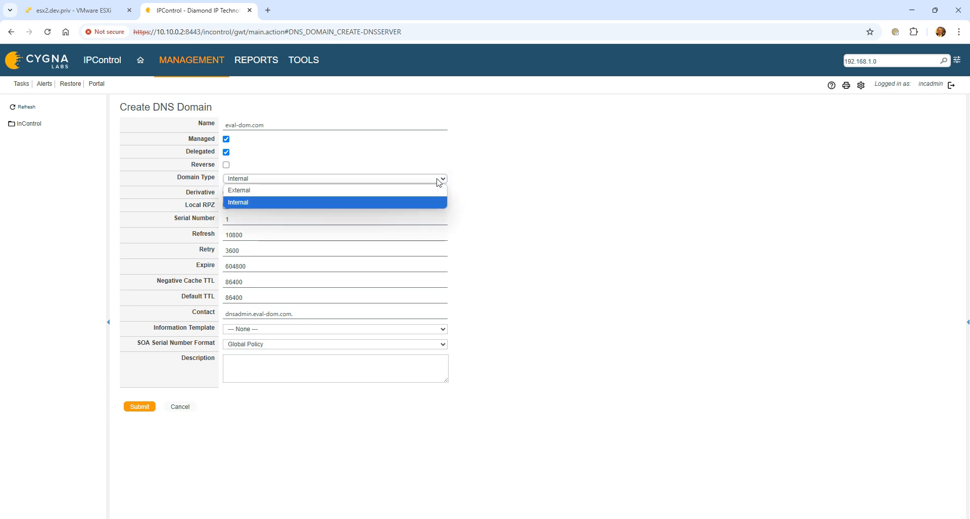
{"action": "left_click", "coordinate": [437, 180]}
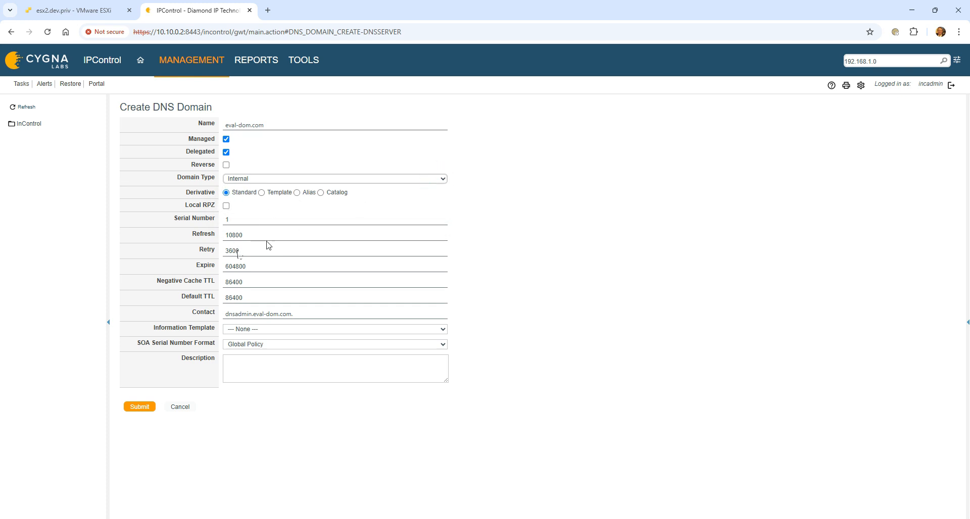
{"action": "left_click", "coordinate": [139, 407]}
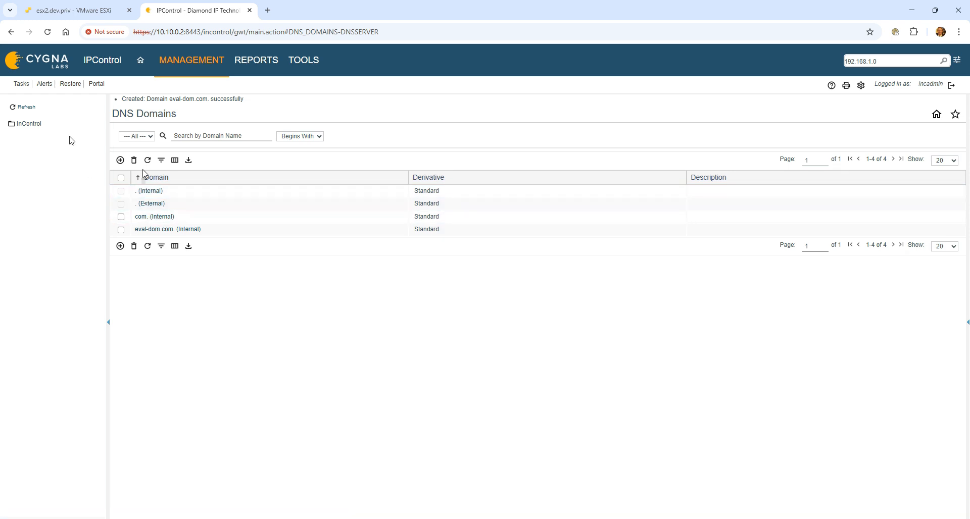
Start a logical child container under InControl in Container Maintenance and name it Southeast.
{"action": "left_click", "coordinate": [304, 64]}
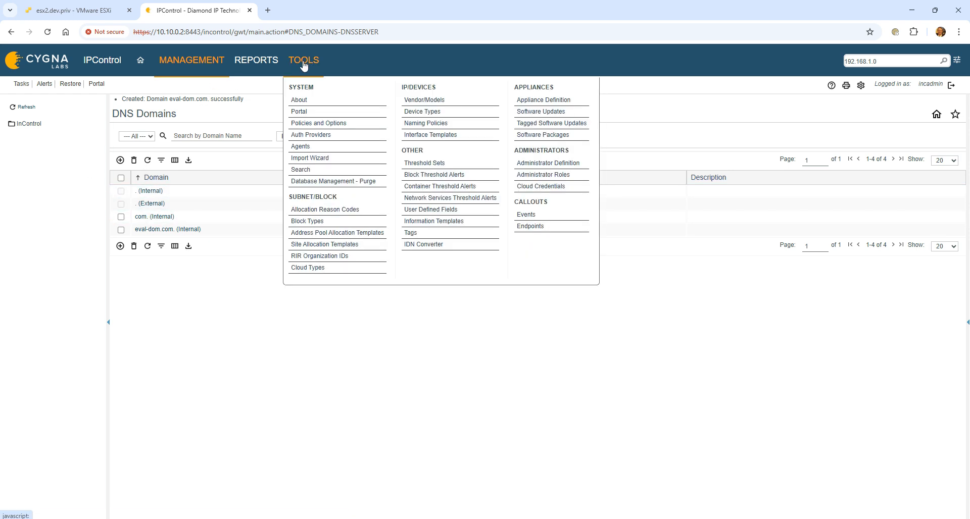
{"action": "left_click", "coordinate": [209, 60]}
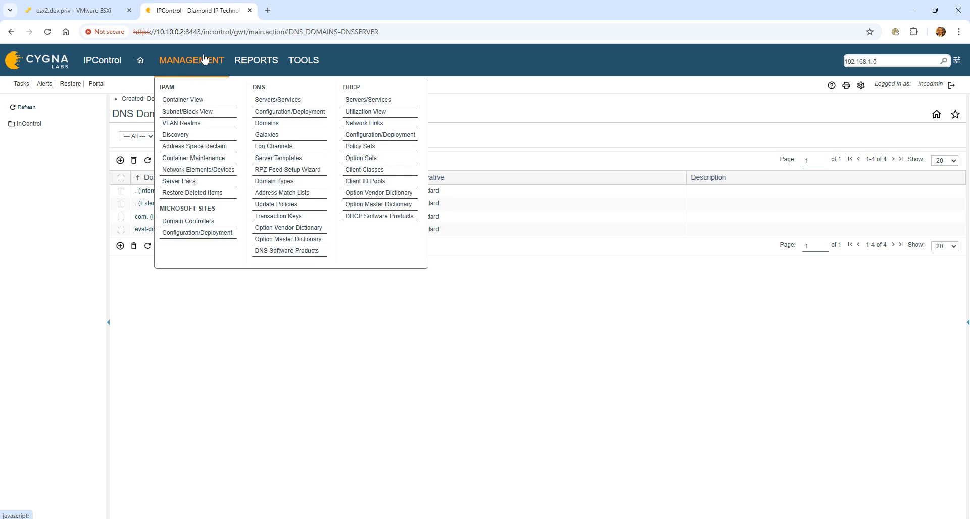
{"action": "left_click", "coordinate": [193, 157]}
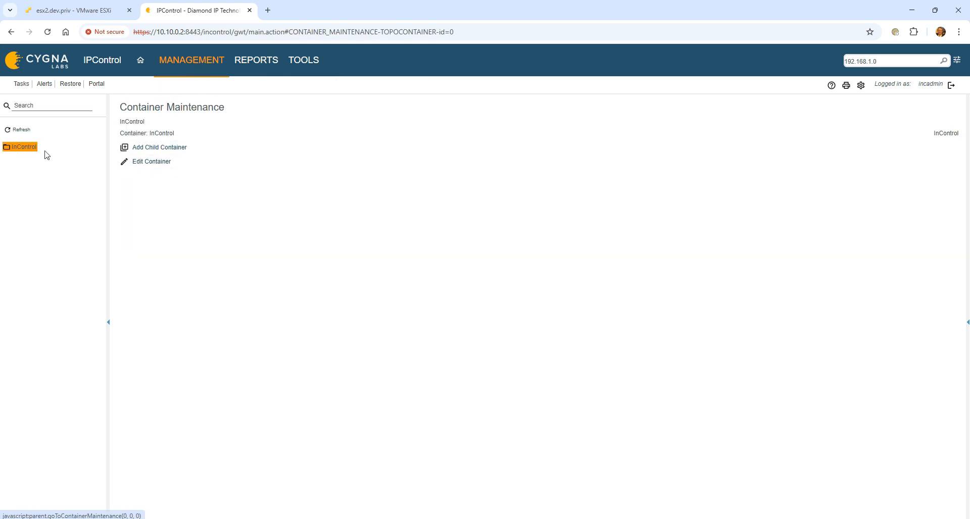
{"action": "left_click", "coordinate": [156, 148]}
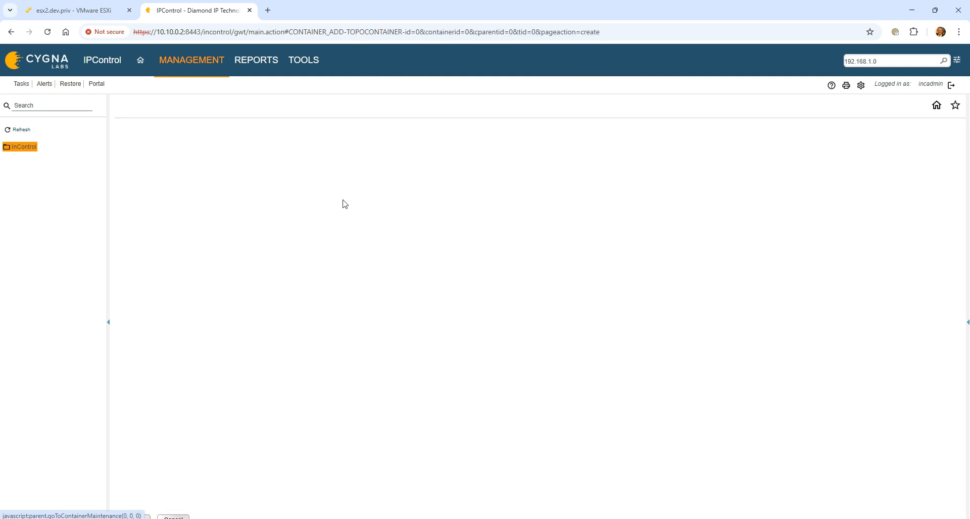
{"action": "left_click", "coordinate": [257, 181]}
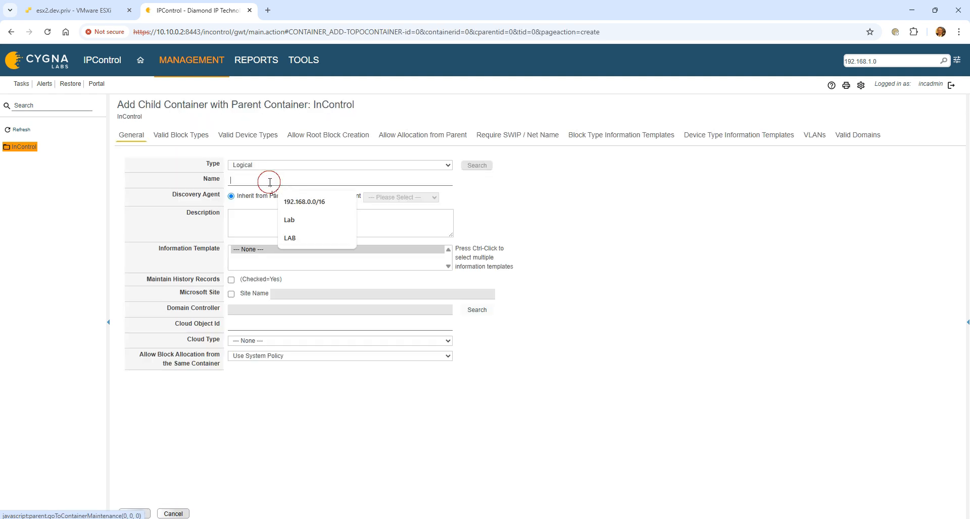
{"action": "type", "text": "Southeas"}
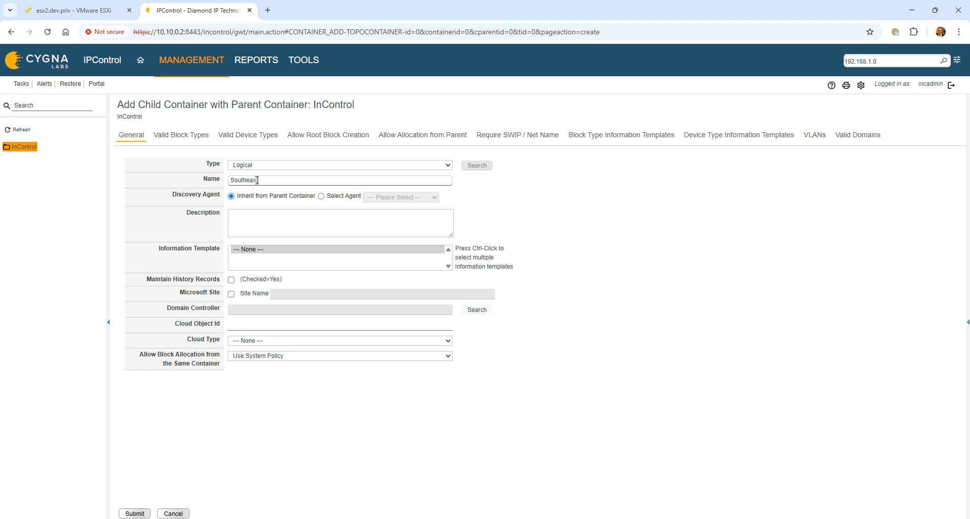
{"action": "key", "text": "Tab"}
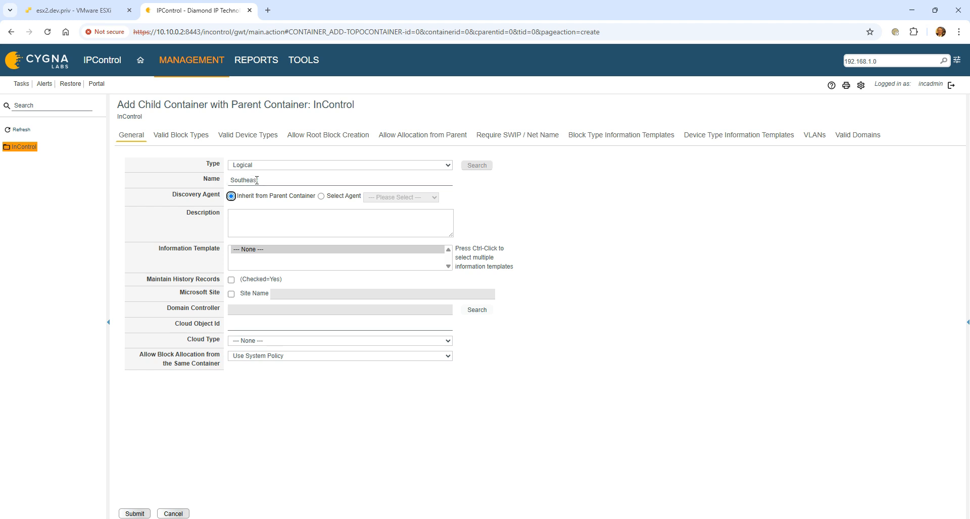
Limit the valid block types of the Southeast container to Private-Region.
{"action": "left_click", "coordinate": [181, 135]}
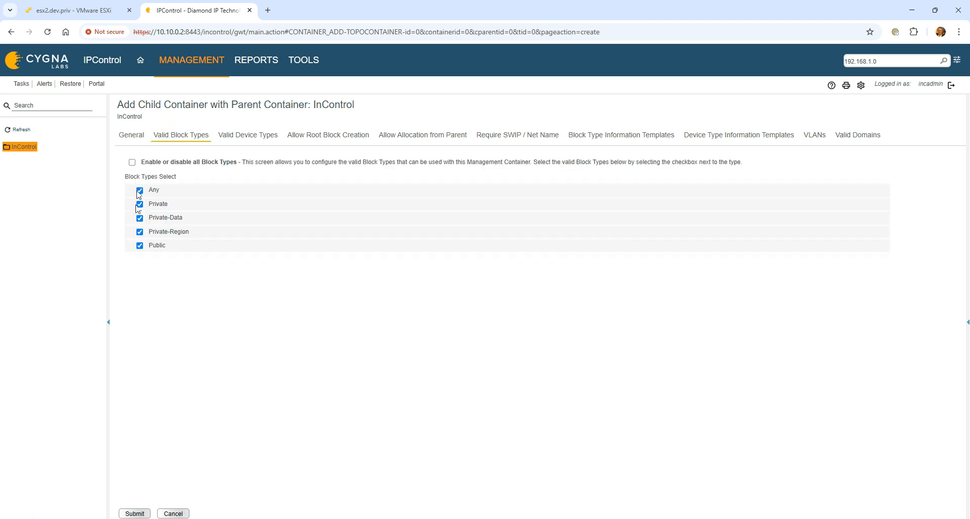
{"action": "left_click", "coordinate": [131, 163]}
{"action": "left_click", "coordinate": [140, 234]}
Review the valid device types and root block creation settings, and limit Southeast's allocation from the parent to Private and Public.
{"action": "left_click", "coordinate": [252, 136]}
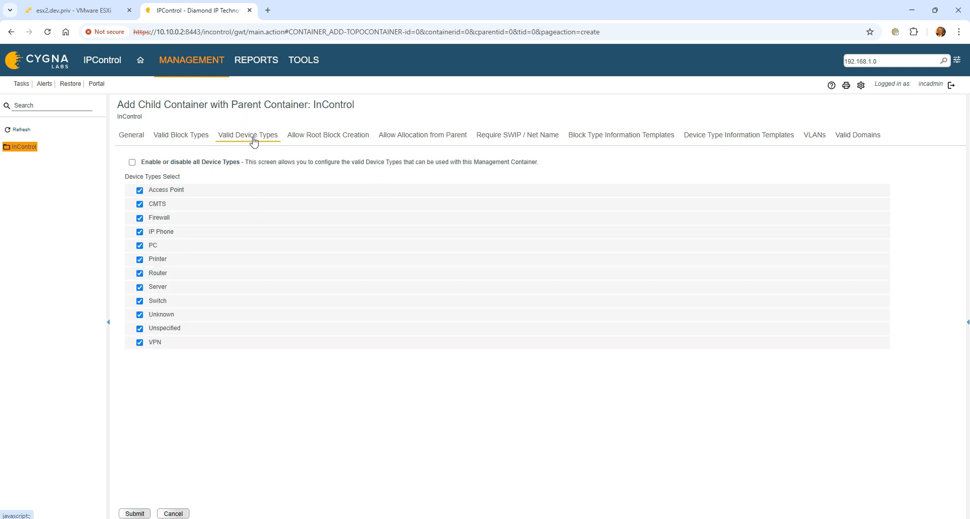
{"action": "left_click", "coordinate": [344, 139]}
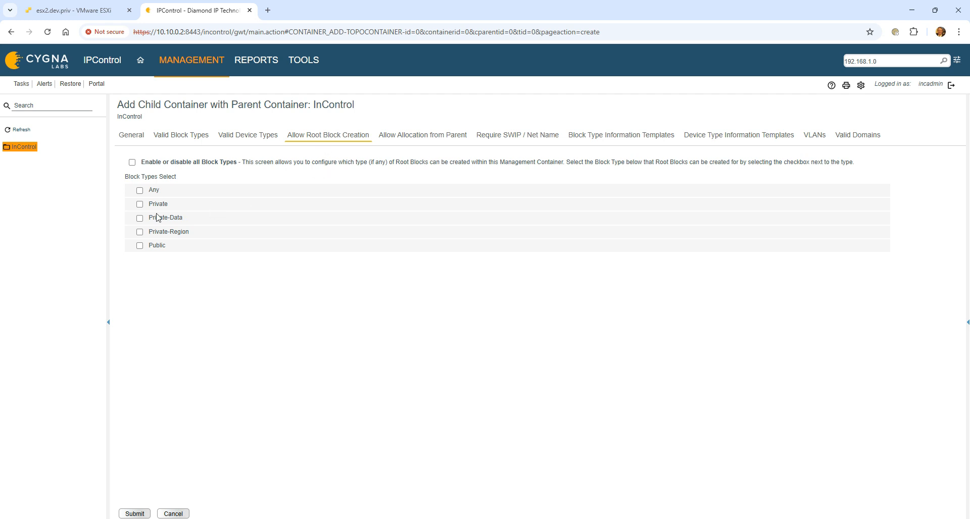
{"action": "left_click", "coordinate": [423, 136]}
{"action": "left_click", "coordinate": [139, 191]}
{"action": "left_click", "coordinate": [139, 218]}
{"action": "left_click", "coordinate": [139, 232]}
{"action": "left_click", "coordinate": [140, 246]}
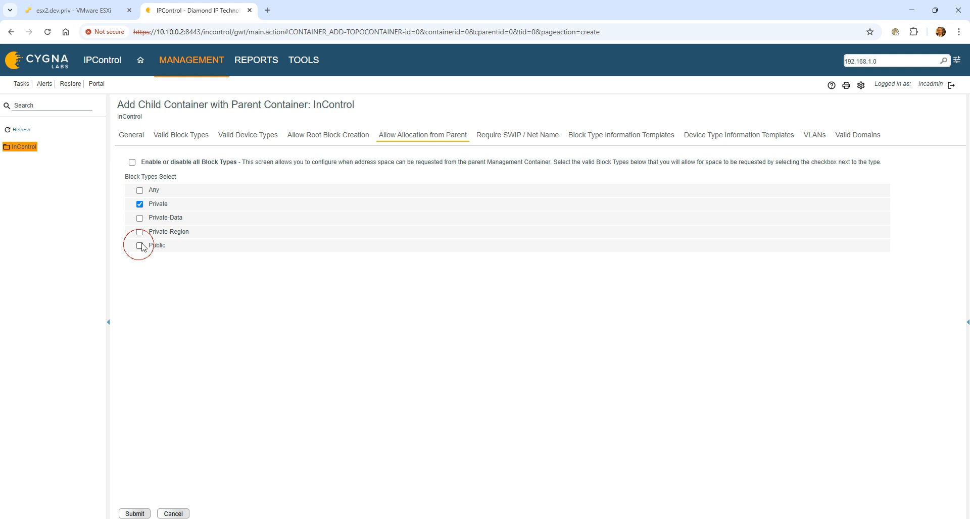
{"action": "left_click", "coordinate": [140, 246]}
Add Public to the valid block types of the Southeast container and submit the container.
{"action": "left_click", "coordinate": [169, 143]}
{"action": "left_click", "coordinate": [138, 247]}
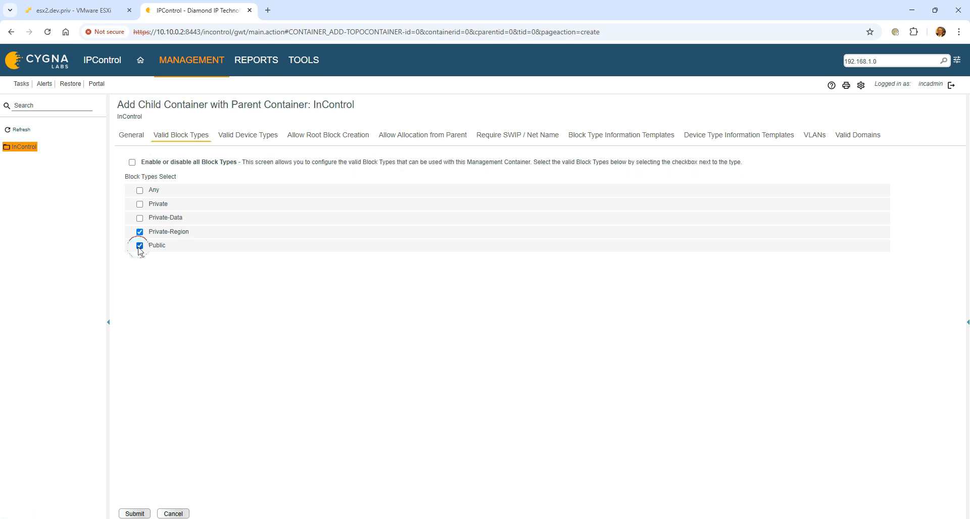
{"action": "left_click", "coordinate": [447, 136]}
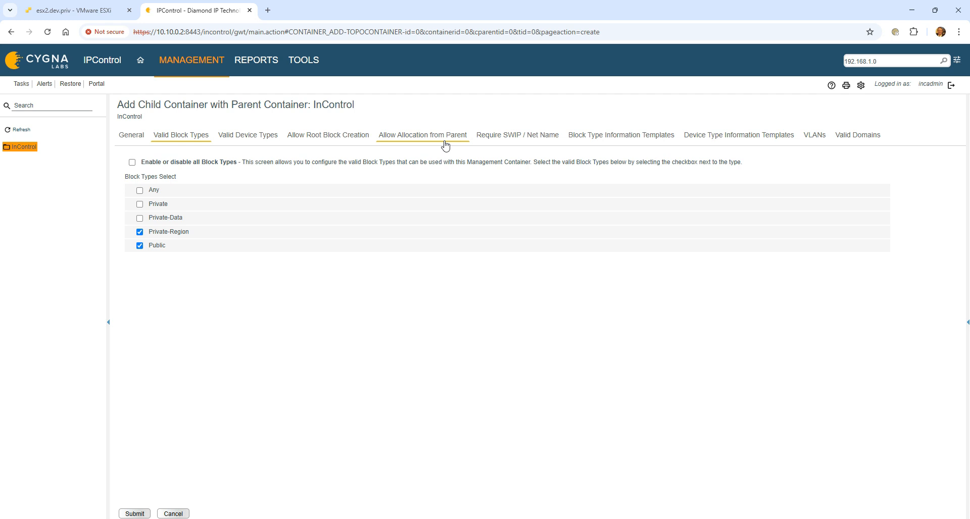
{"action": "left_click", "coordinate": [503, 139]}
{"action": "left_click", "coordinate": [630, 141]}
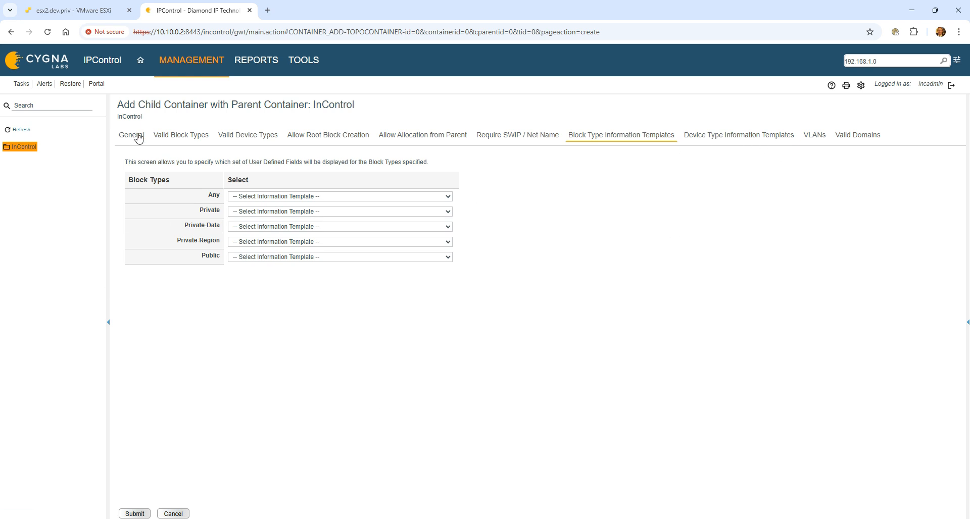
{"action": "left_click", "coordinate": [132, 135]}
{"action": "left_click", "coordinate": [135, 514]}
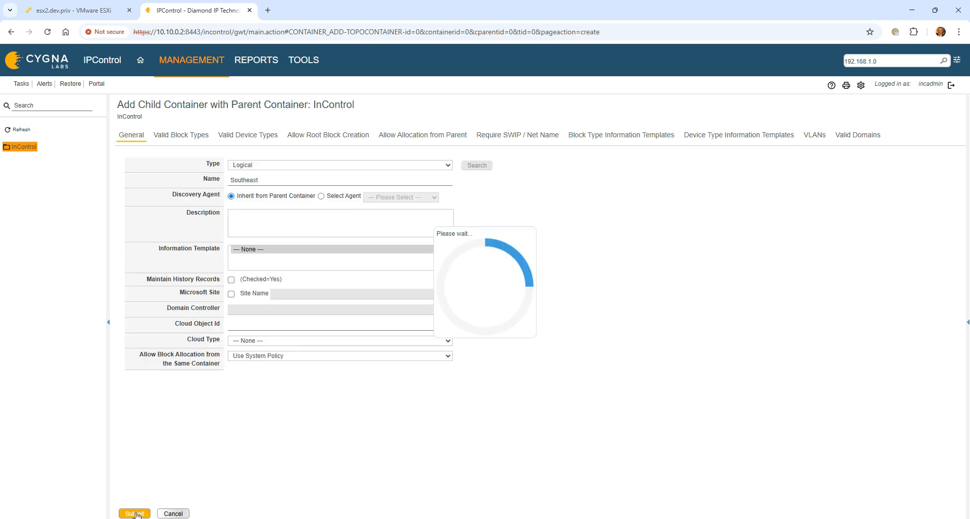
Refresh the container tree and open the Southeast container for editing.
{"action": "left_click", "coordinate": [20, 132]}
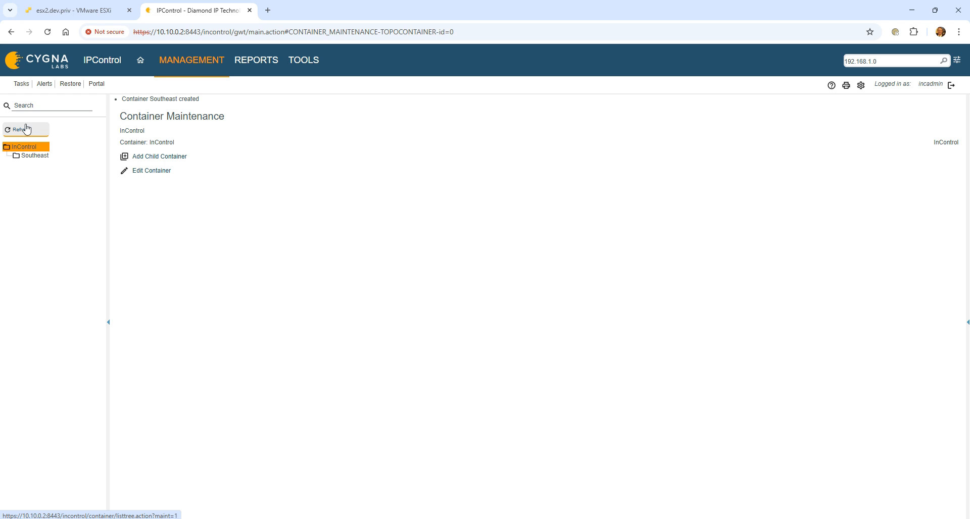
{"action": "left_click", "coordinate": [33, 156]}
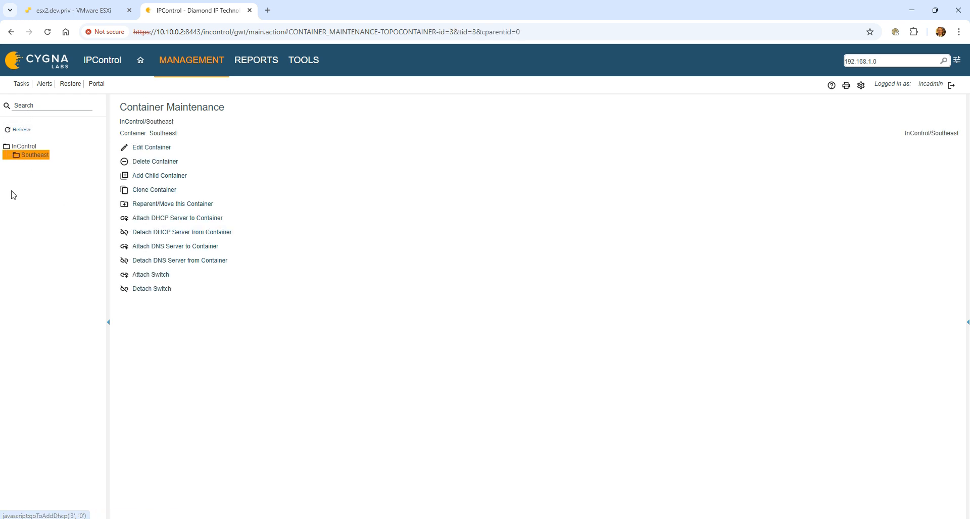
{"action": "left_click", "coordinate": [146, 147]}
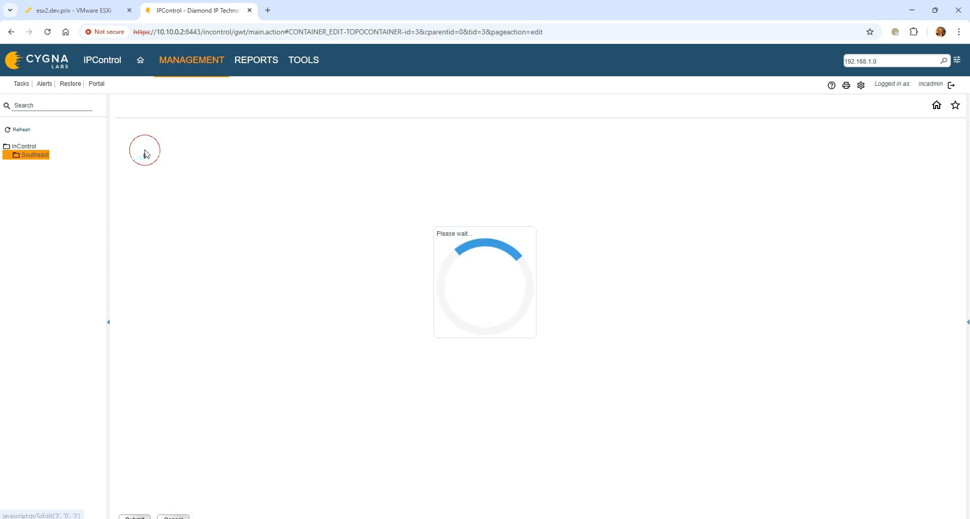
Start another logical child container under InControl and name it #1-Organization_A.
{"action": "left_click", "coordinate": [24, 146]}
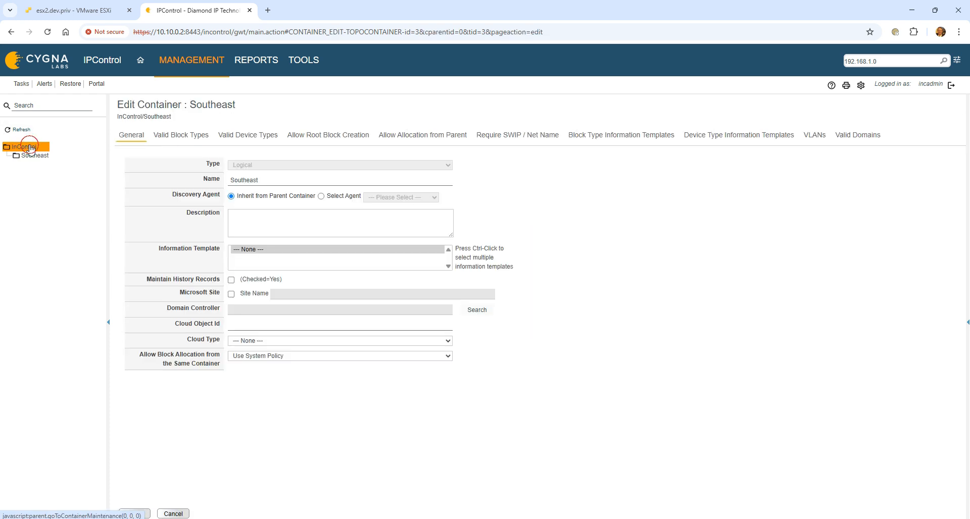
{"action": "left_click", "coordinate": [152, 148]}
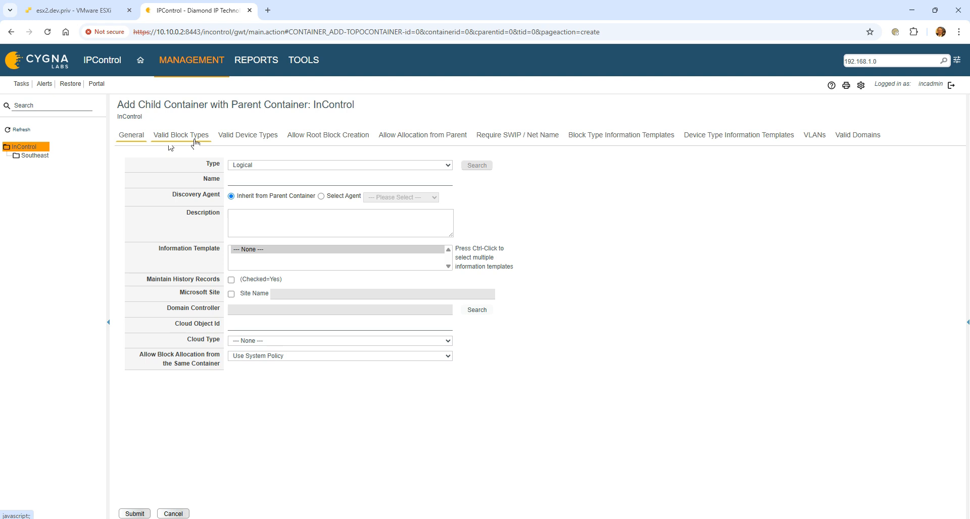
{"action": "left_click", "coordinate": [247, 180]}
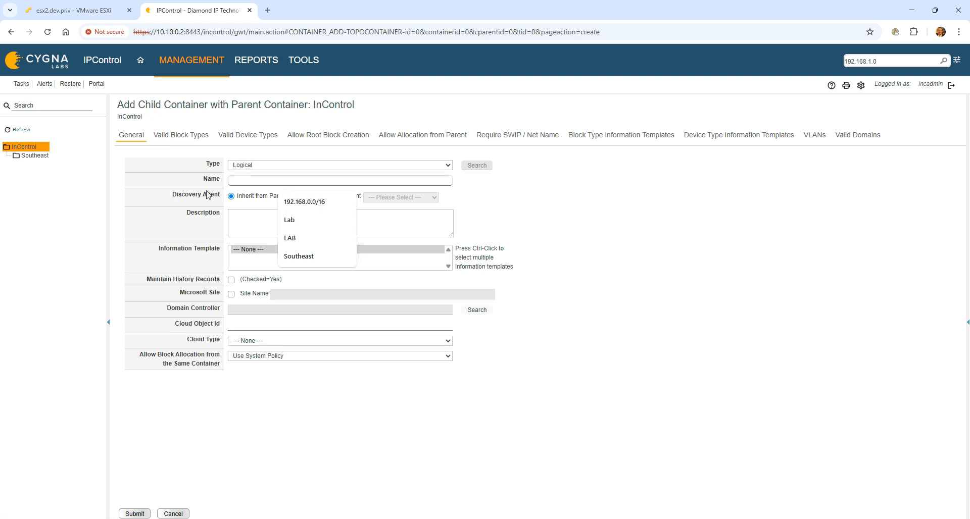
{"action": "type", "text": "Organization_A"}
{"action": "key", "text": "Home"}
{"action": "type", "text": "#1-"}
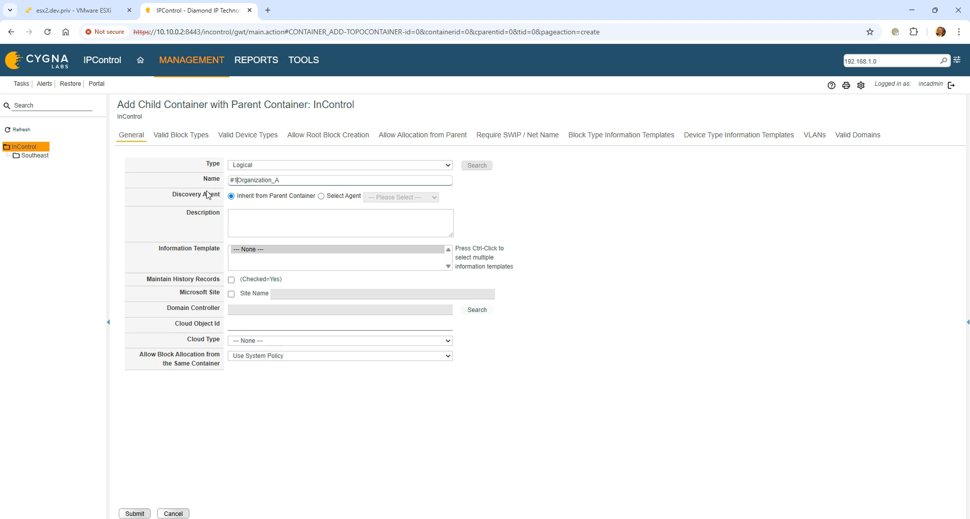
{"action": "key", "text": "Tab"}
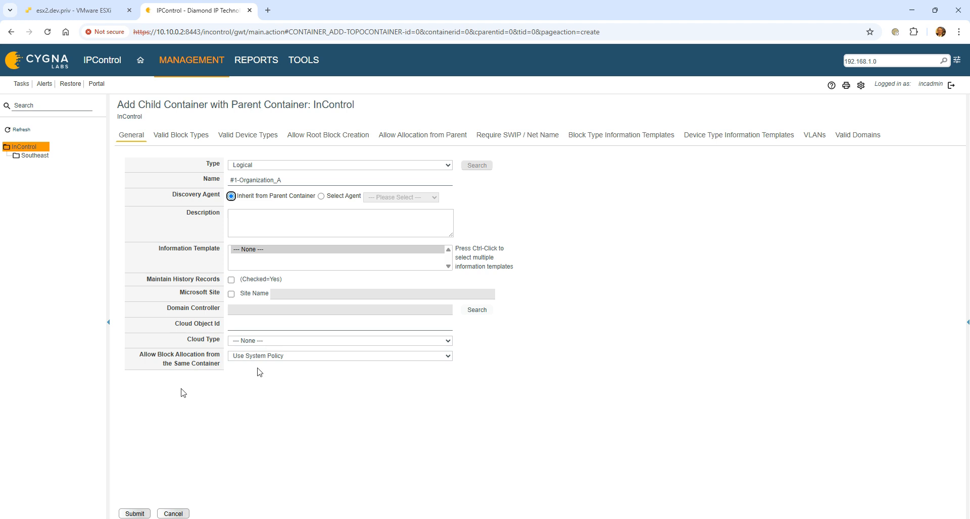
Limit the valid block types of the #1-Organization_A container to Private and Public.
{"action": "left_click", "coordinate": [187, 141]}
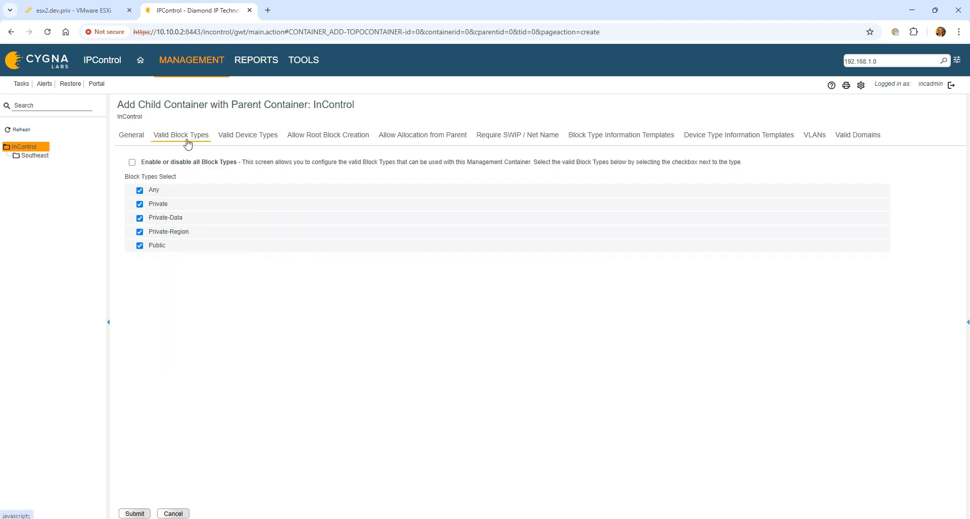
{"action": "left_click", "coordinate": [140, 191]}
{"action": "left_click", "coordinate": [140, 218]}
{"action": "left_click", "coordinate": [141, 233]}
{"action": "left_click", "coordinate": [140, 248]}
{"action": "left_click", "coordinate": [140, 247]}
Review the valid device types and allow root block creation for Private and Public in #1-Organization_A.
{"action": "left_click", "coordinate": [239, 142]}
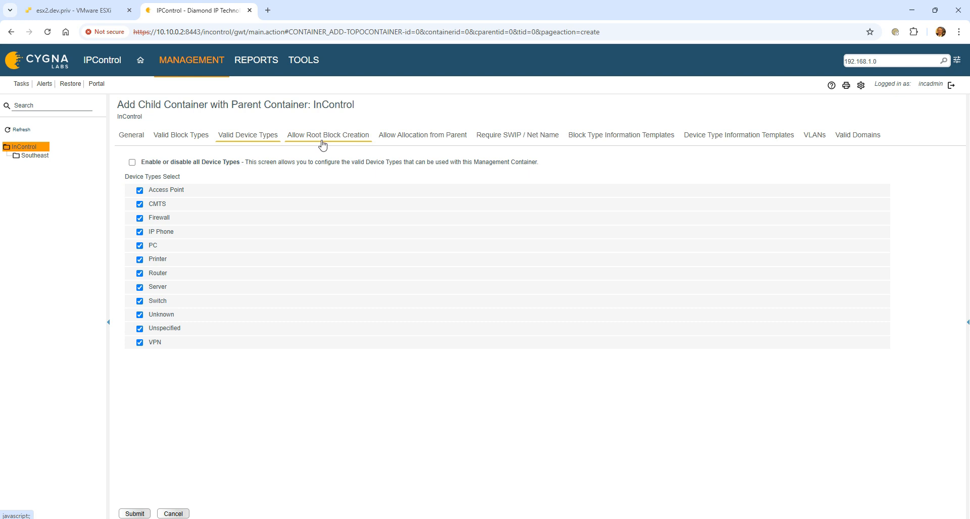
{"action": "left_click", "coordinate": [343, 138]}
{"action": "left_click", "coordinate": [140, 205]}
{"action": "left_click", "coordinate": [140, 246]}
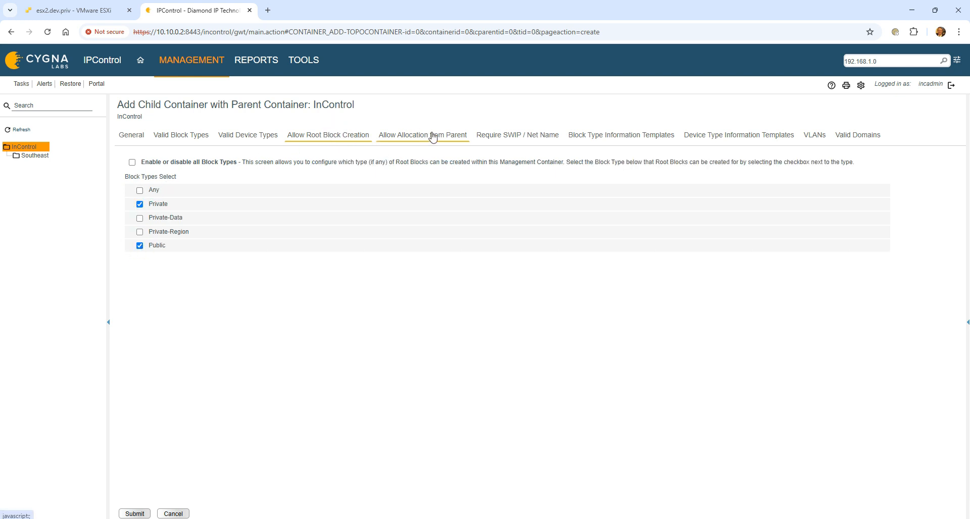
Disallow allocation from the parent for all block types and submit the #1-Organization_A container.
{"action": "left_click", "coordinate": [433, 137]}
{"action": "left_click", "coordinate": [132, 163]}
{"action": "left_click", "coordinate": [132, 163]}
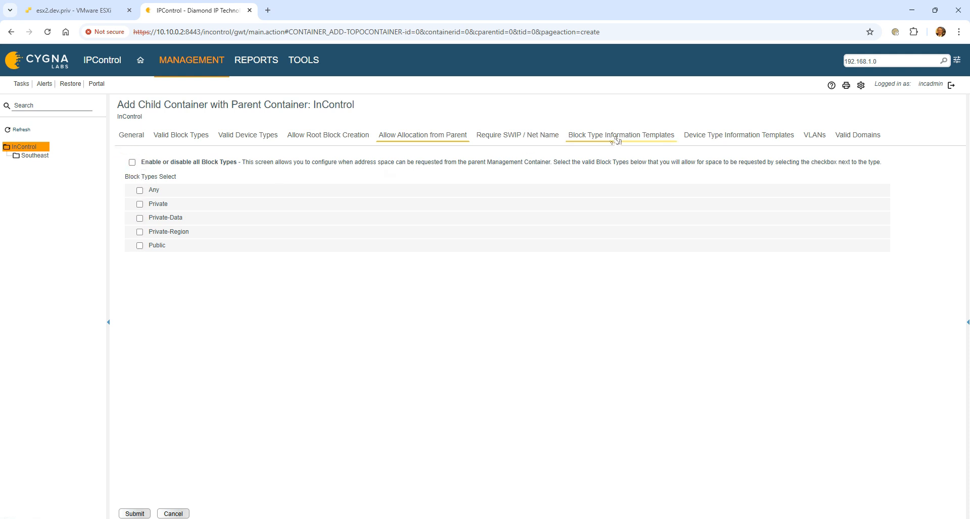
{"action": "left_click", "coordinate": [134, 514]}
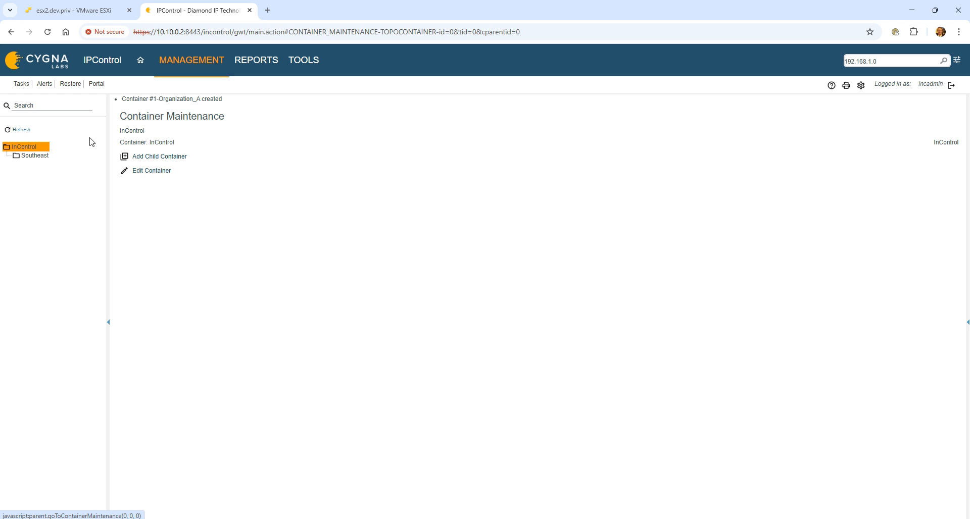
Refresh the container tree and move the Southeast container under #1-Organization_A.
{"action": "left_click", "coordinate": [9, 125]}
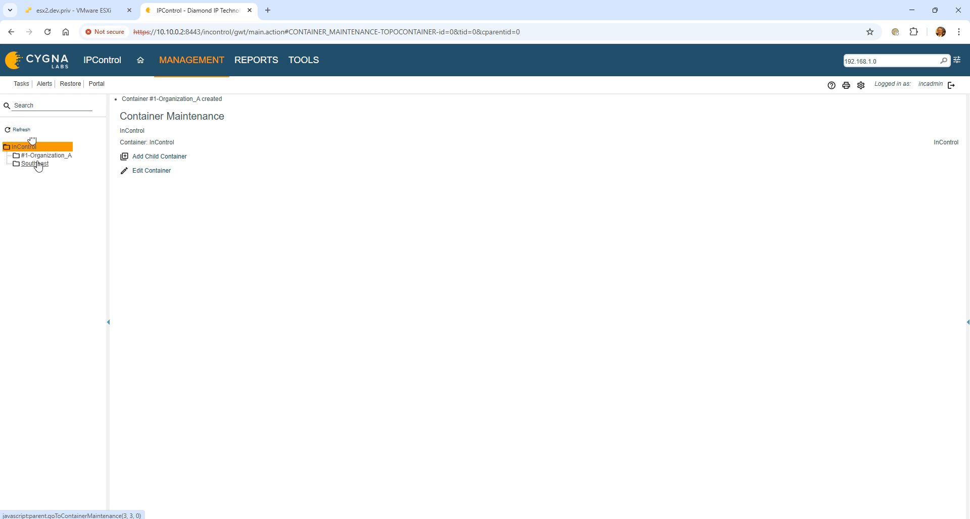
{"action": "left_click", "coordinate": [37, 165]}
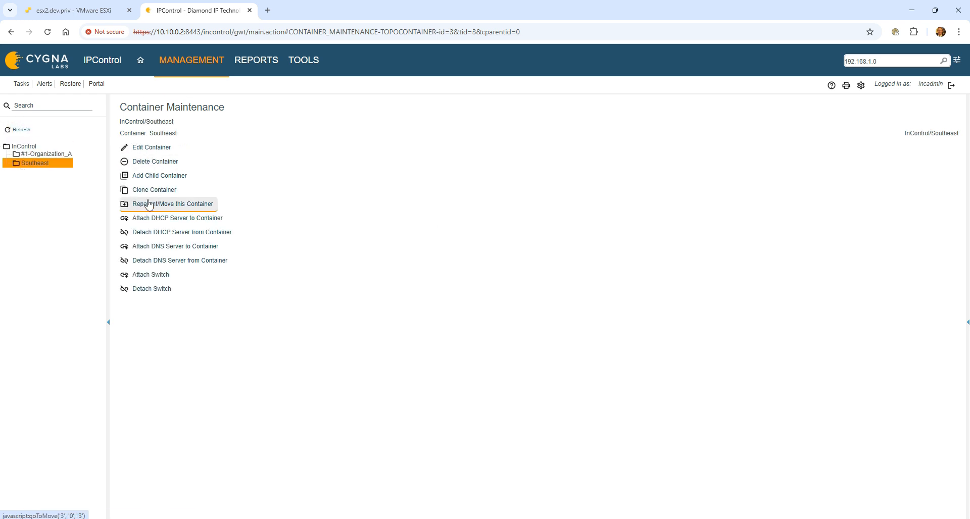
{"action": "left_click", "coordinate": [172, 204]}
{"action": "left_click", "coordinate": [331, 141]}
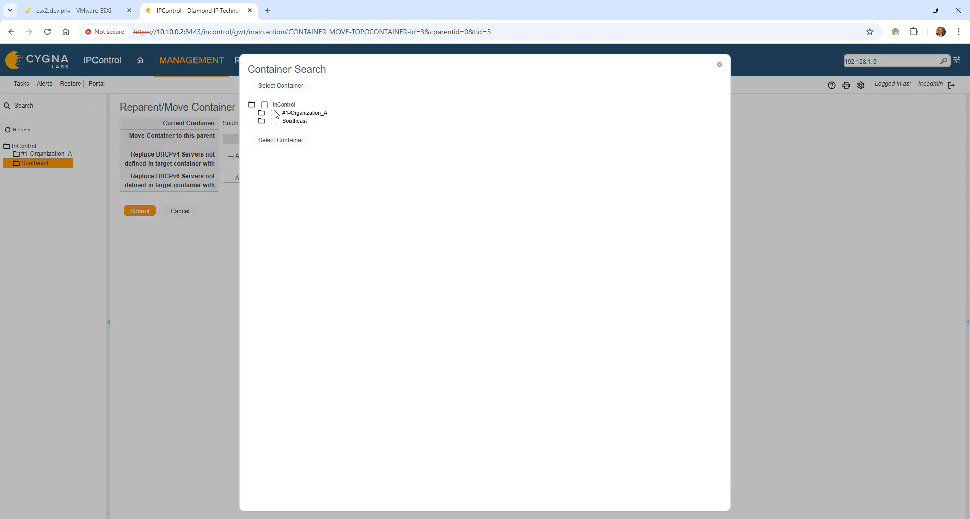
{"action": "left_click", "coordinate": [275, 114]}
{"action": "left_click", "coordinate": [280, 140]}
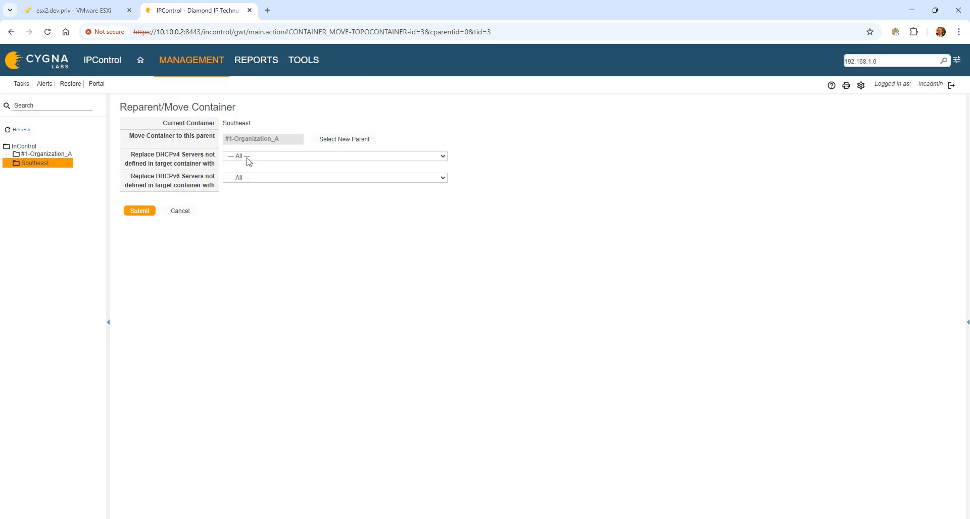
{"action": "left_click", "coordinate": [150, 211]}
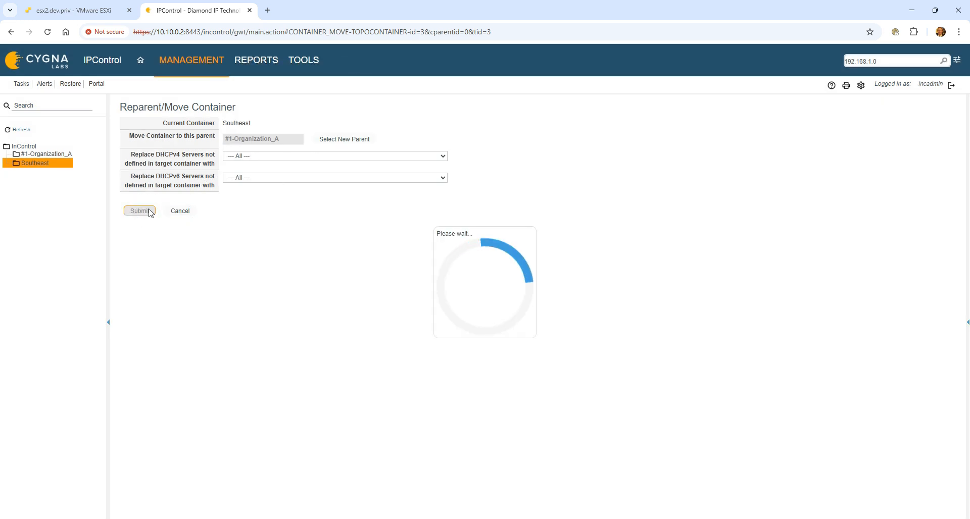
Refresh and expand the container tree, and check the Southeast and #1-Organization_A containers in the new hierarchy.
{"action": "left_click", "coordinate": [21, 129]}
{"action": "left_click", "coordinate": [8, 157]}
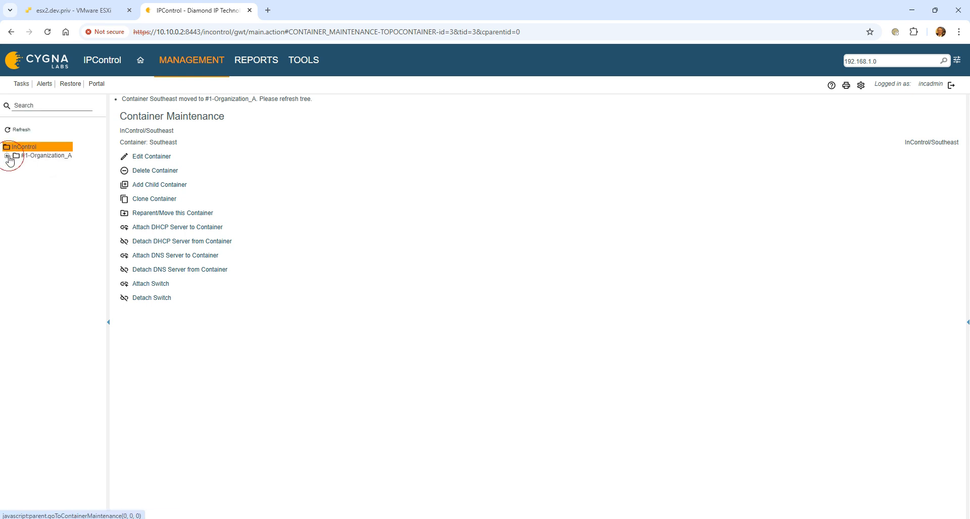
{"action": "left_click", "coordinate": [46, 163]}
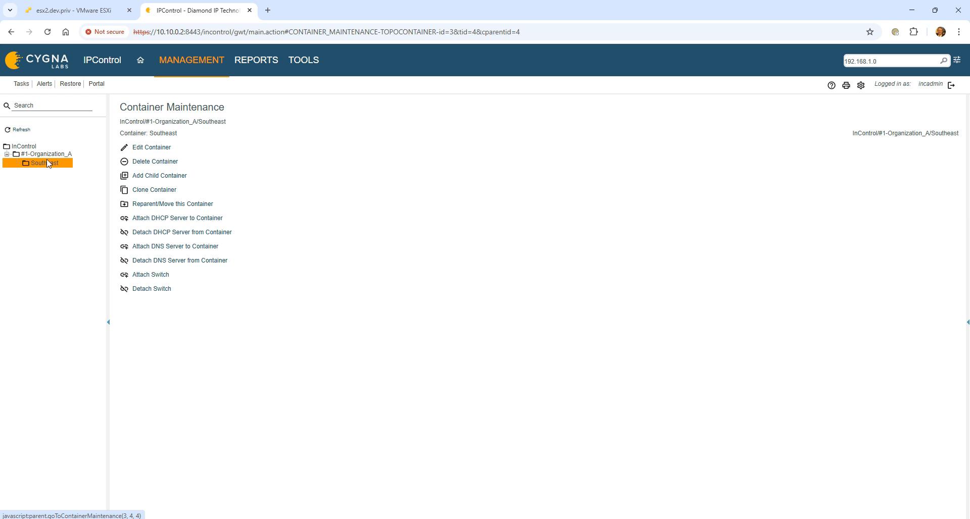
{"action": "left_click", "coordinate": [50, 156]}
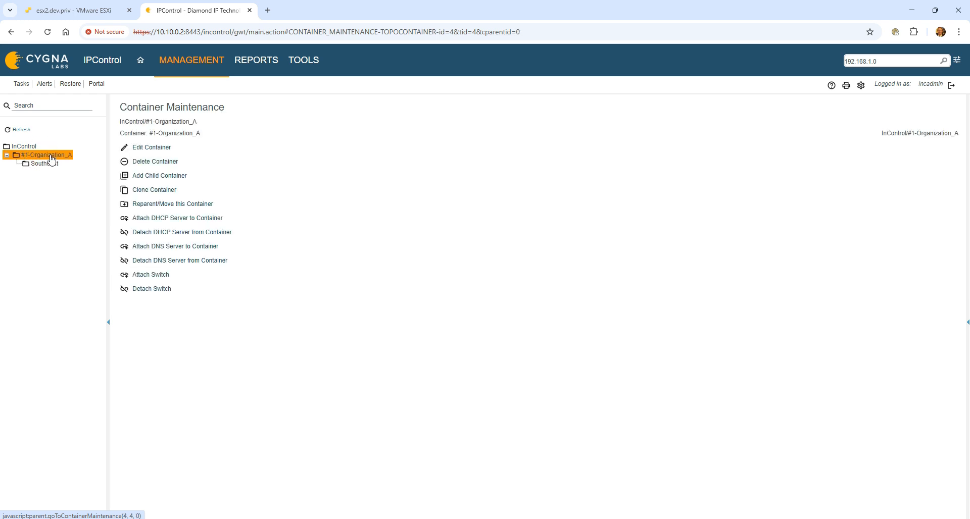
Start a logical child container under Southeast and name it ATL.
{"action": "left_click", "coordinate": [44, 164]}
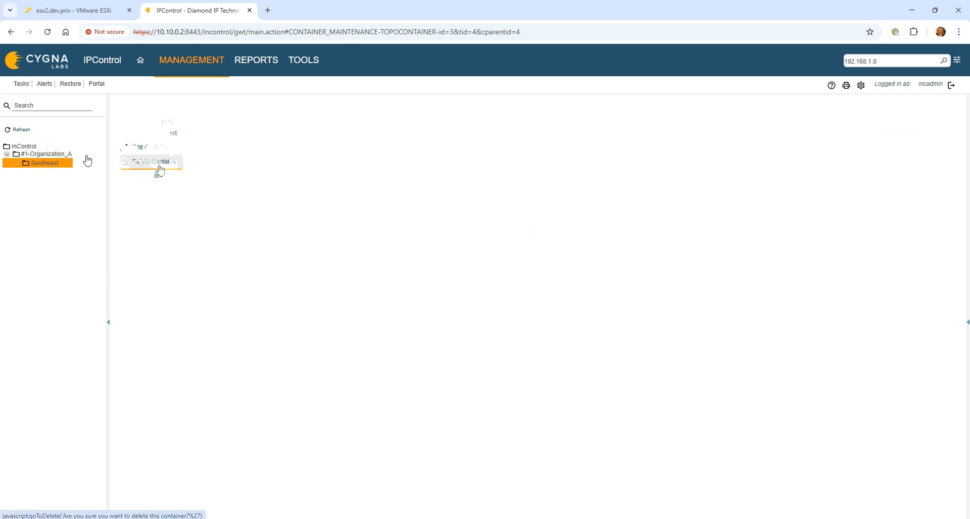
{"action": "left_click", "coordinate": [174, 179]}
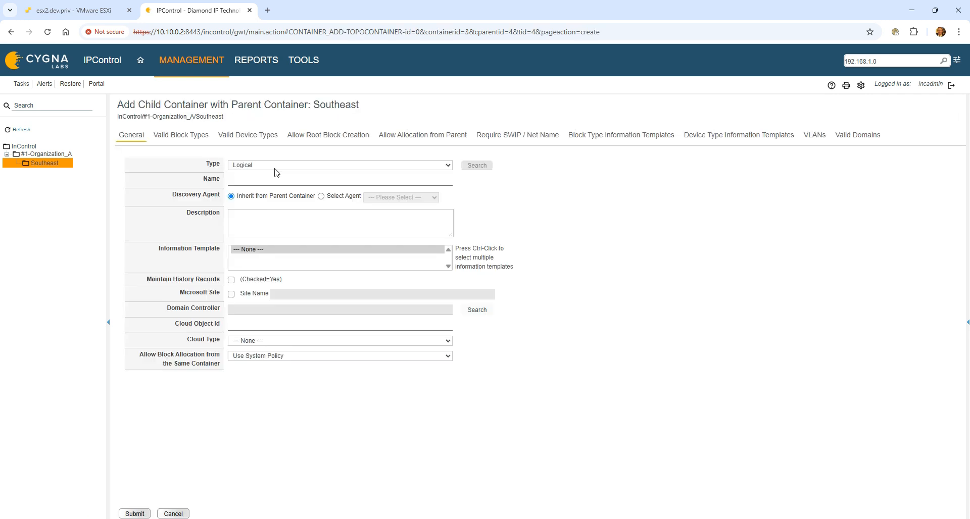
{"action": "left_click", "coordinate": [277, 180]}
{"action": "type", "text": "ATL"}
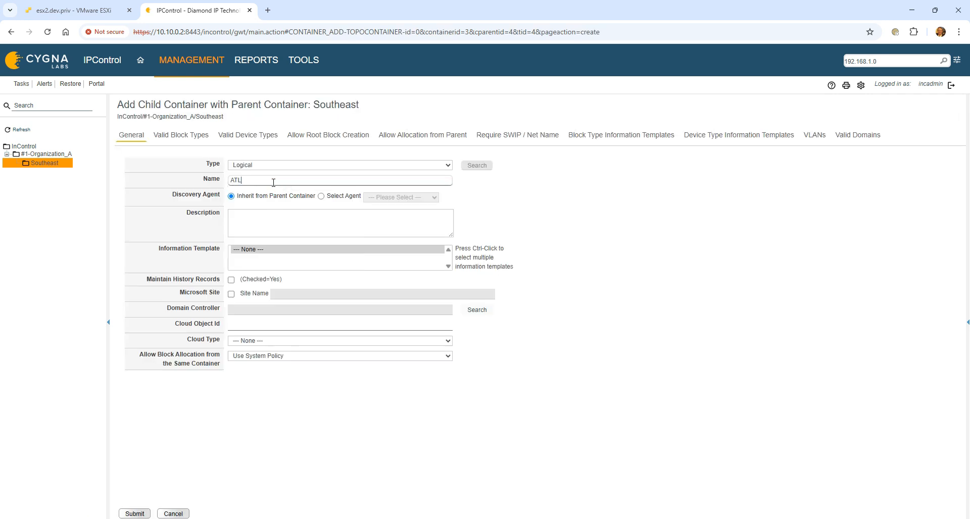
{"action": "key", "text": "Tab"}
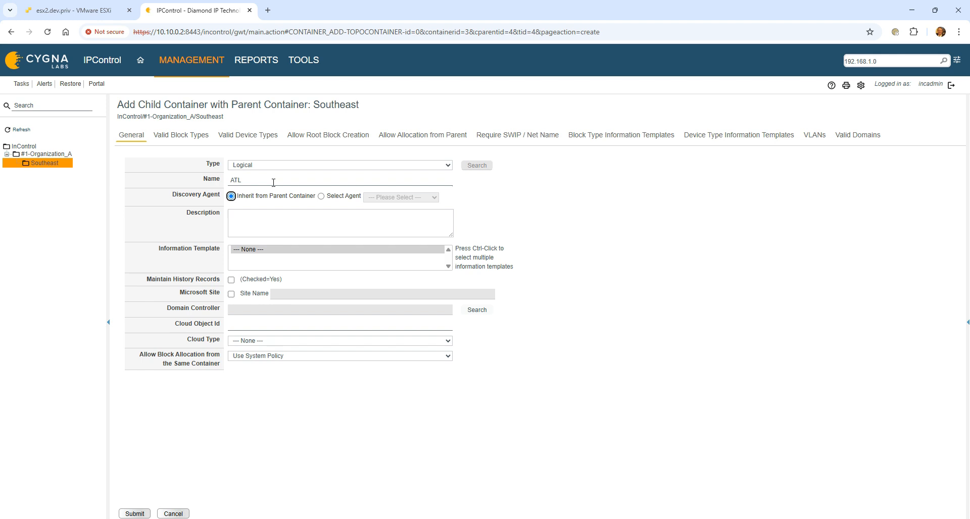
{"action": "left_click", "coordinate": [286, 179]}
{"action": "key", "text": "Tab"}
Limit the valid block types of the ATL container to Private-Data.
{"action": "left_click", "coordinate": [180, 136]}
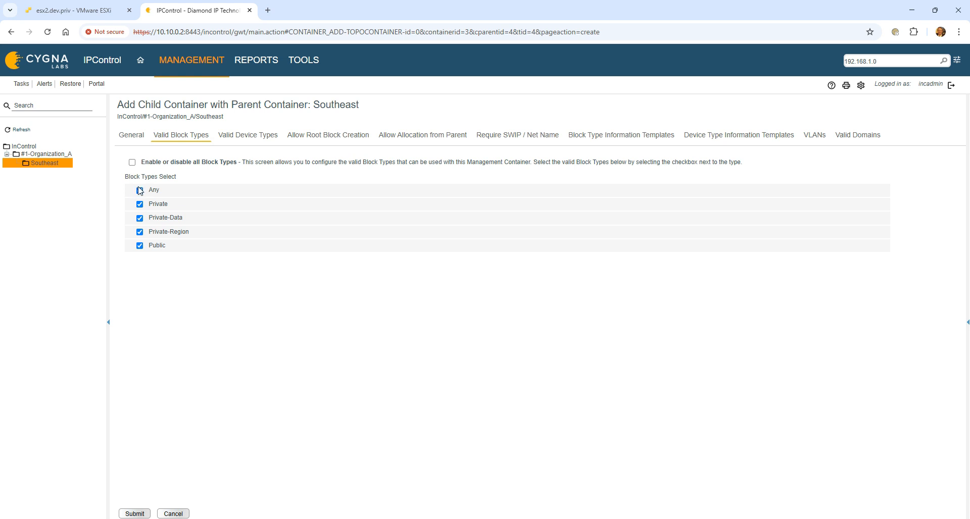
{"action": "left_click", "coordinate": [132, 162]}
{"action": "left_click", "coordinate": [140, 219]}
Check ATL's root block creation settings, allow allocation from the parent only for Private-Region, and submit the container.
{"action": "left_click", "coordinate": [312, 138]}
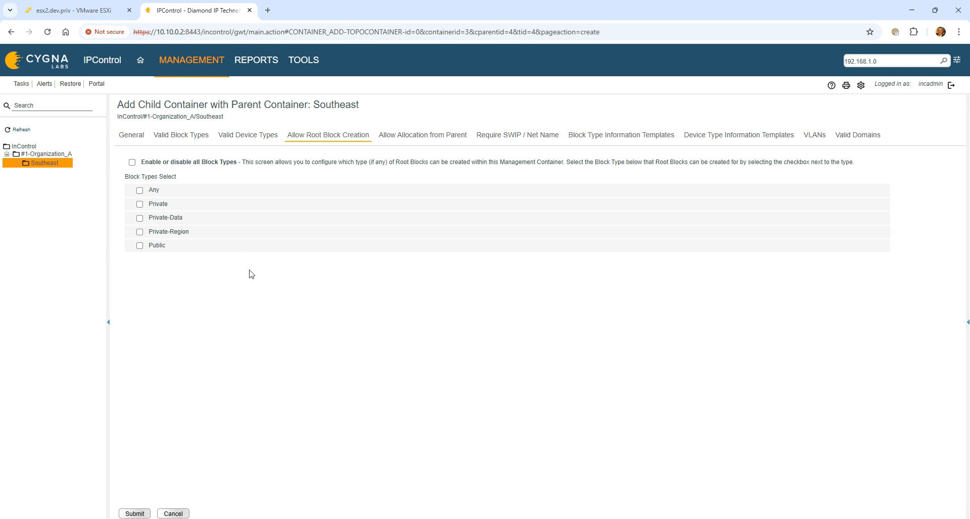
{"action": "left_click", "coordinate": [437, 140]}
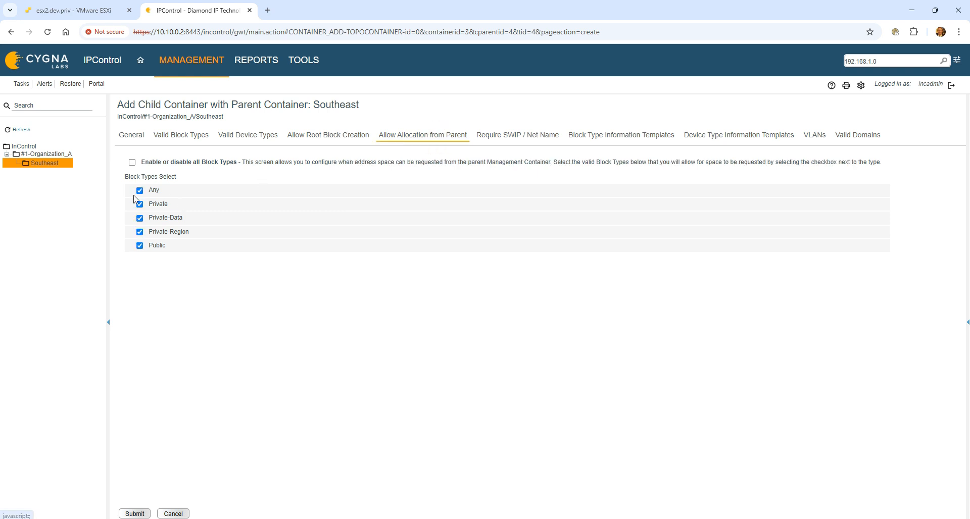
{"action": "left_click", "coordinate": [132, 162]}
{"action": "left_click", "coordinate": [132, 162]}
{"action": "left_click", "coordinate": [139, 233]}
{"action": "left_click", "coordinate": [130, 515]}
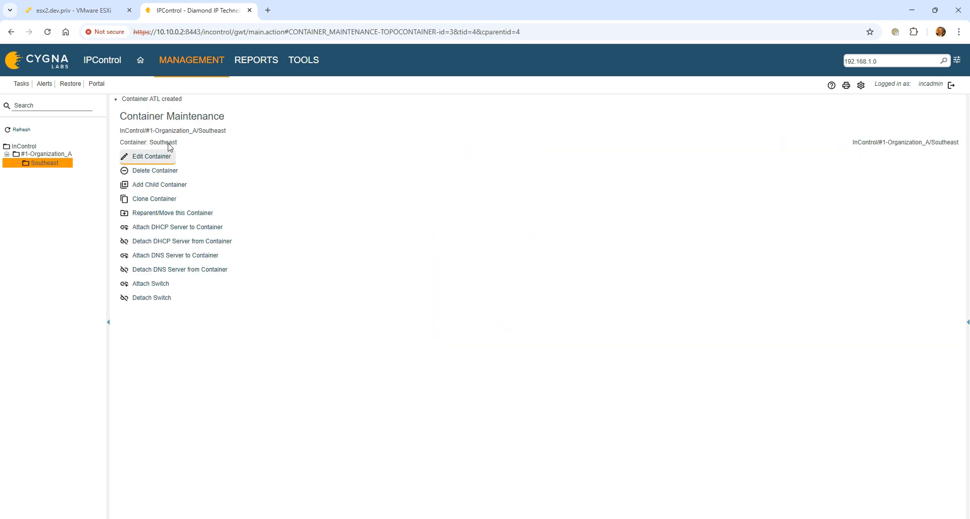
Start a root block in #1-Organization_A from the IPAM container view with address space 10.0.0.0.
{"action": "mouse_move", "coordinate": [195, 69]}
{"action": "left_click", "coordinate": [187, 101]}
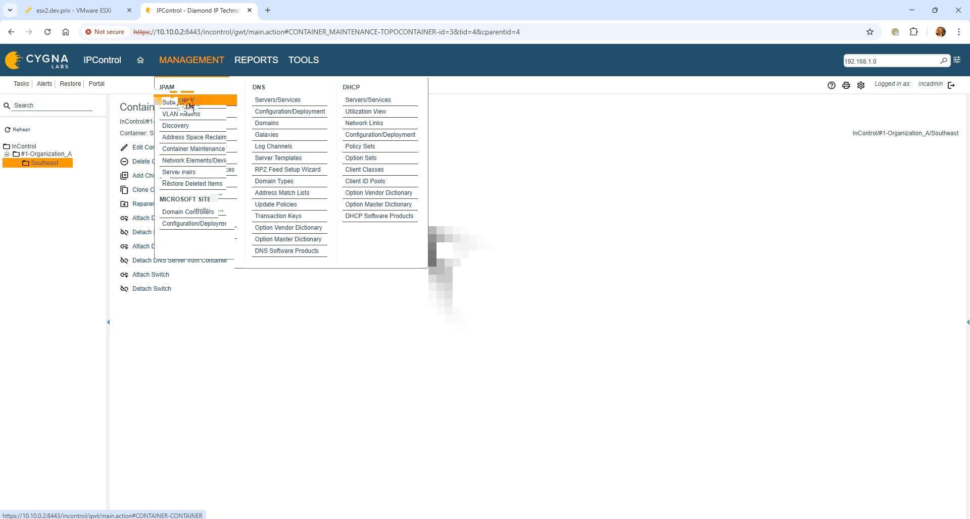
{"action": "left_click", "coordinate": [48, 156]}
{"action": "left_click", "coordinate": [126, 169]}
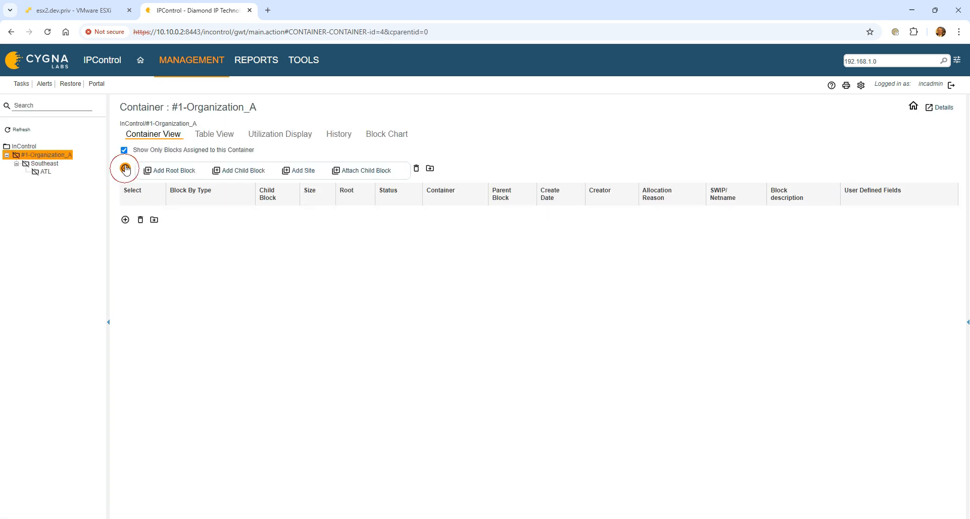
{"action": "left_click", "coordinate": [188, 171]}
{"action": "left_click", "coordinate": [310, 167]}
{"action": "type", "text": "10.0.0.0"}
{"action": "key", "text": "Tab"}
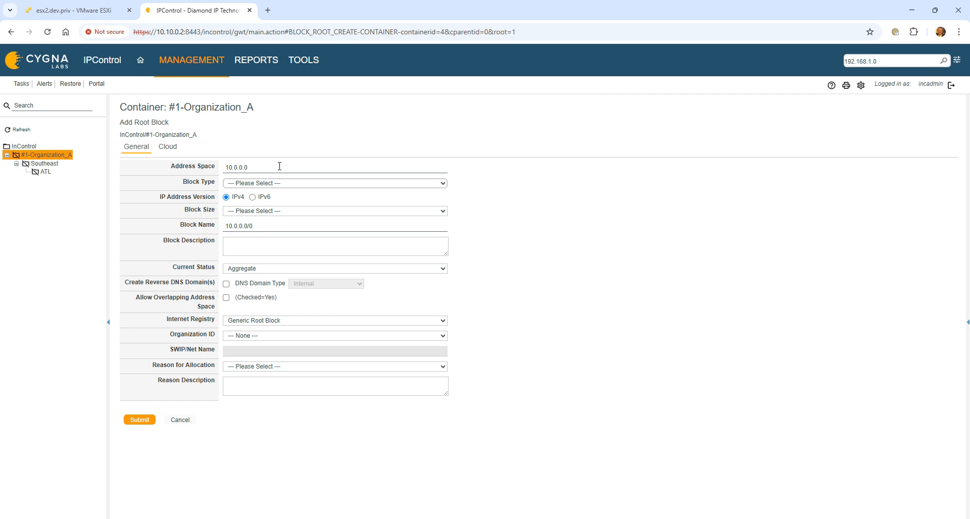
Set the root block's type to Private and size to /8, and describe it as "Root Block for Private Space".
{"action": "left_click", "coordinate": [302, 187]}
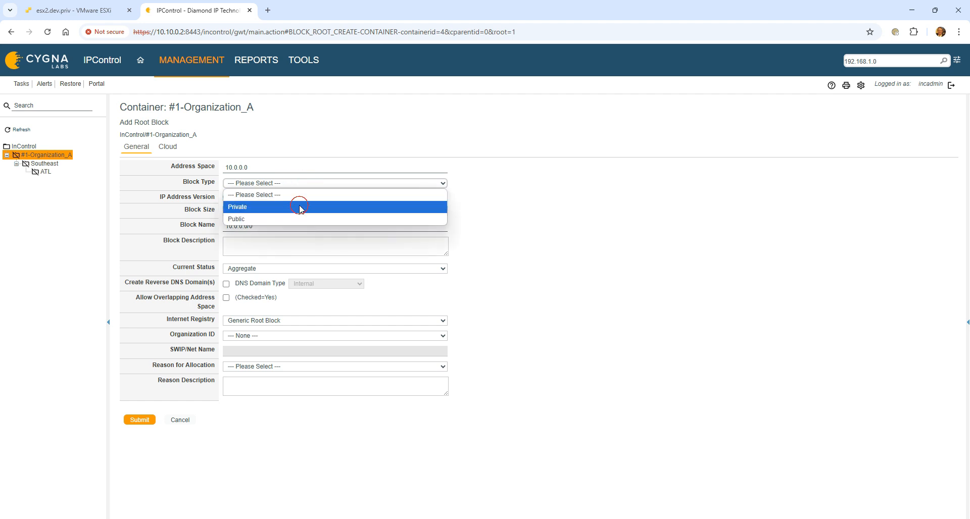
{"action": "left_click", "coordinate": [299, 205]}
{"action": "left_click", "coordinate": [263, 211]}
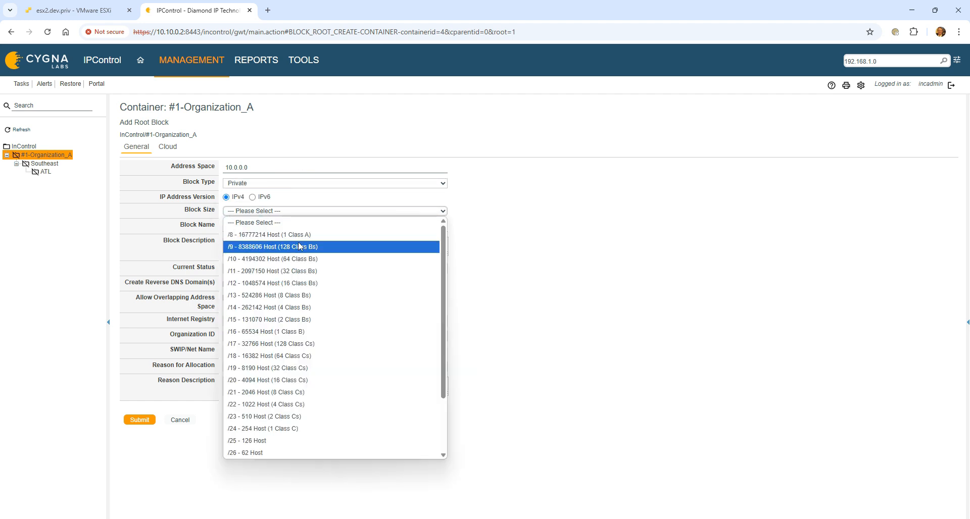
{"action": "left_click", "coordinate": [299, 239]}
{"action": "left_click", "coordinate": [304, 246]}
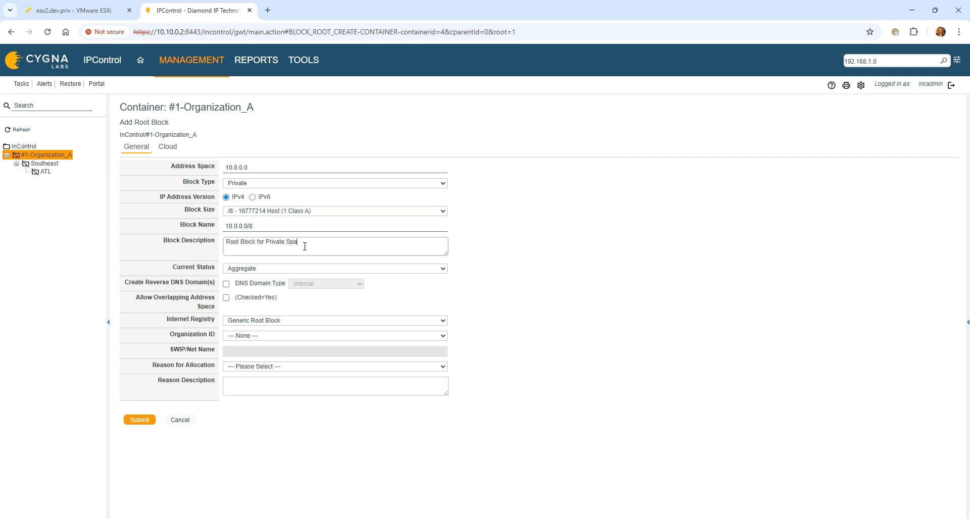
Enable reverse DNS domain creation with the Internal domain type, review the cloud options, and submit the root block.
{"action": "left_click", "coordinate": [226, 284]}
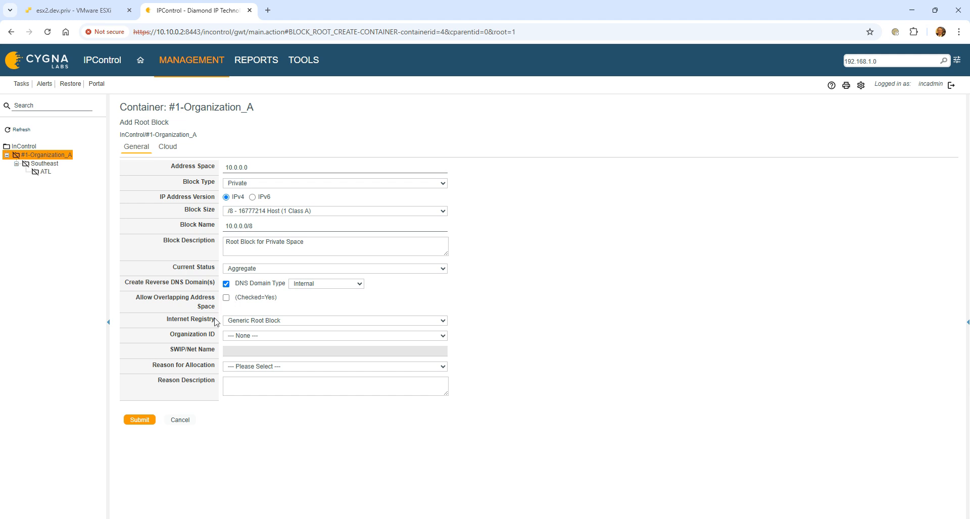
{"action": "left_click", "coordinate": [167, 146]}
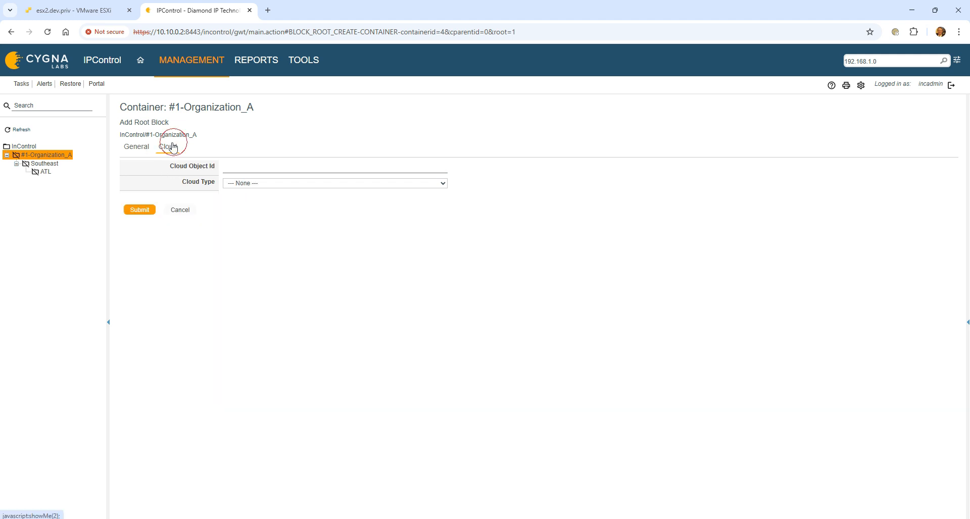
{"action": "left_click", "coordinate": [248, 184]}
{"action": "left_click", "coordinate": [248, 188]}
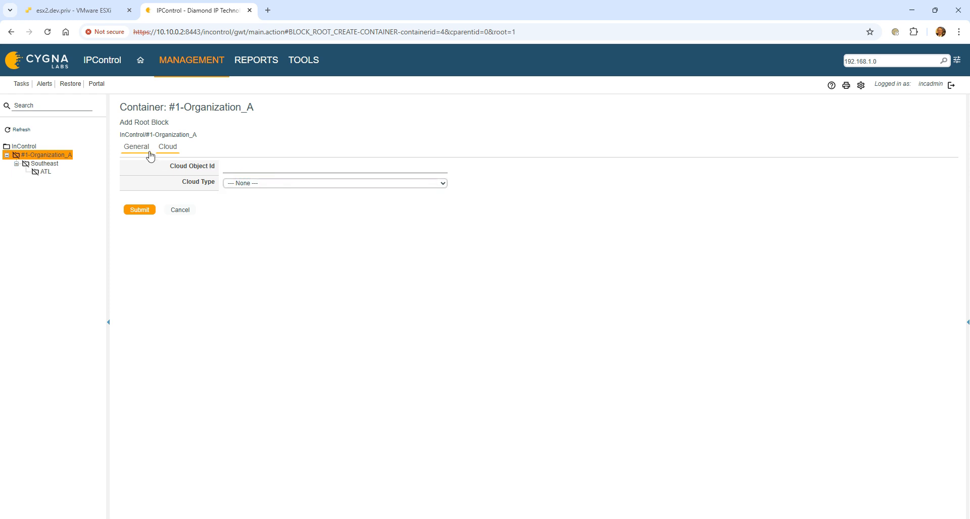
{"action": "left_click", "coordinate": [144, 149]}
{"action": "left_click", "coordinate": [141, 421]}
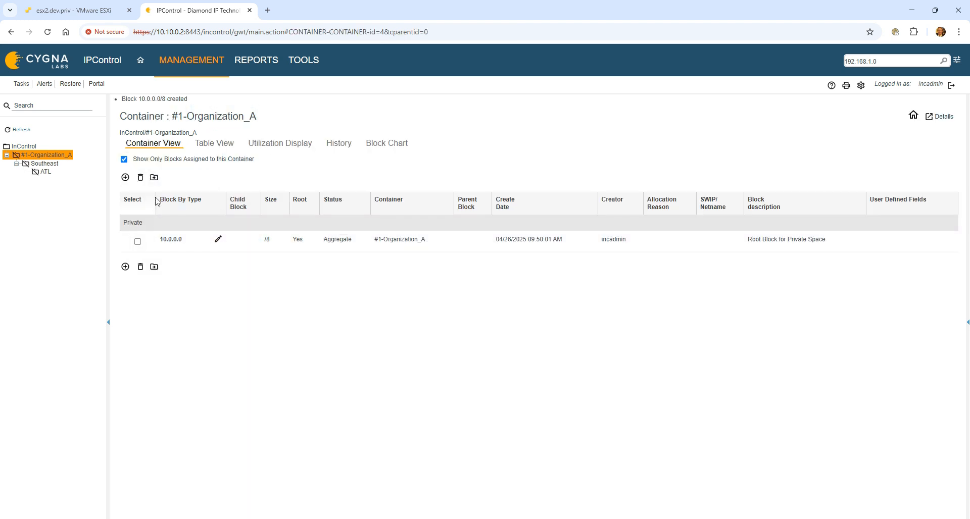
Start a child block in the Southeast container with block type Private-Region and size /16.
{"action": "left_click", "coordinate": [51, 165]}
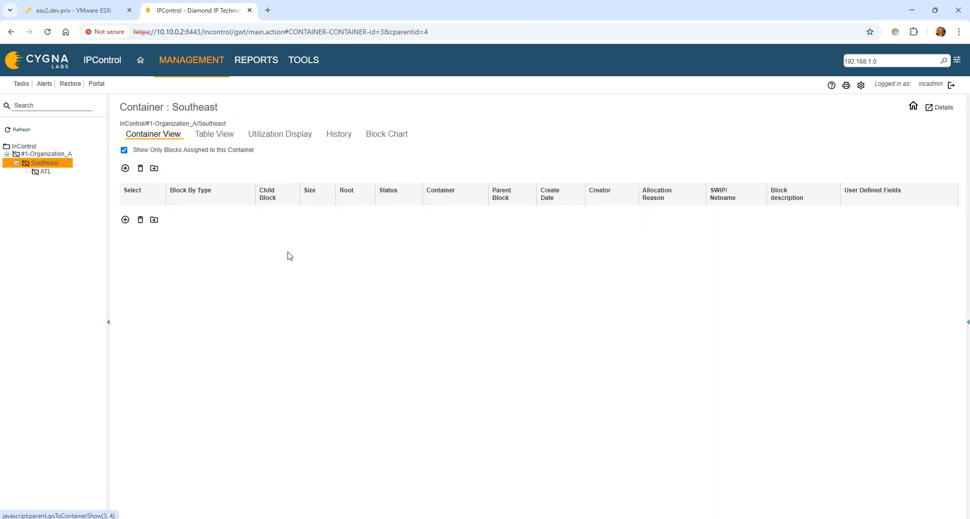
{"action": "left_click", "coordinate": [126, 168]}
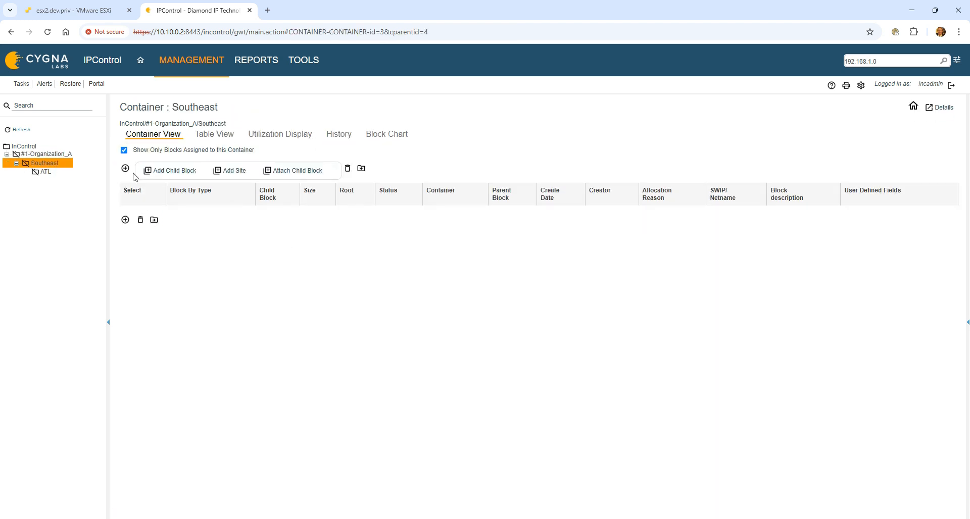
{"action": "left_click", "coordinate": [172, 171]}
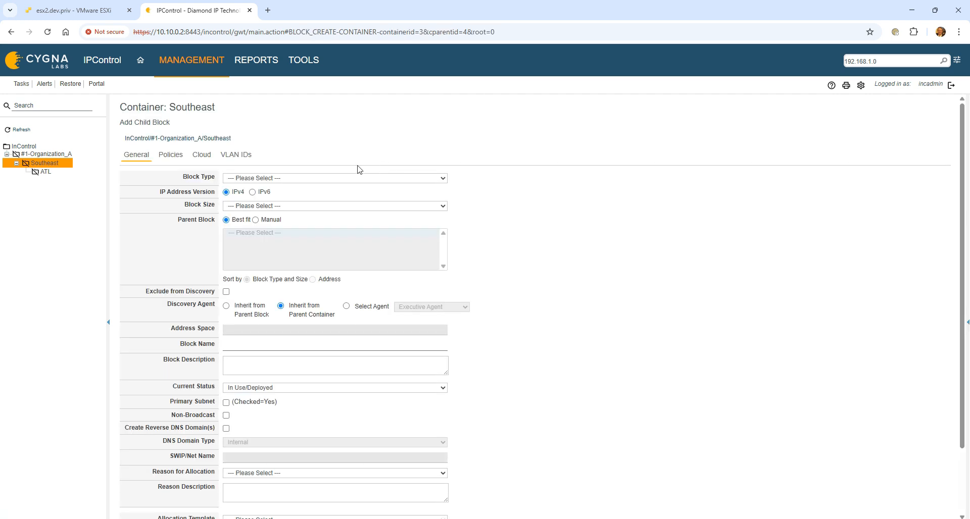
{"action": "left_click", "coordinate": [272, 178]}
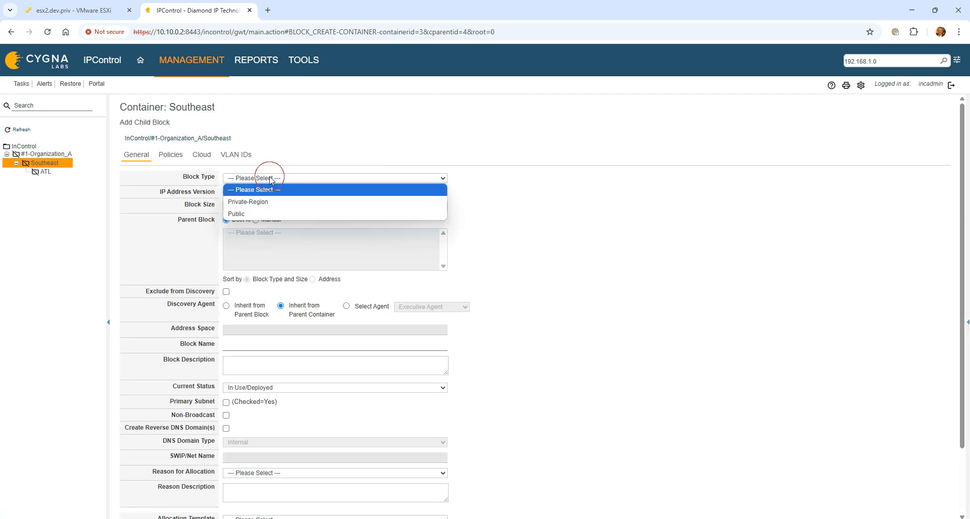
{"action": "left_click", "coordinate": [275, 203]}
{"action": "left_click", "coordinate": [273, 206]}
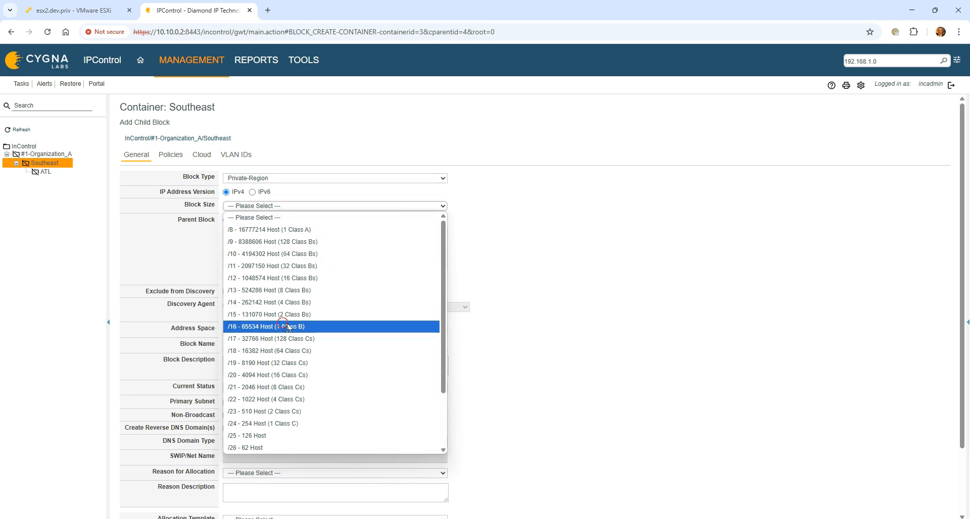
{"action": "left_click", "coordinate": [287, 327]}
Switch the Southeast child block to manual parent selection and set its address space to 10.10.0.0.
{"action": "left_click", "coordinate": [255, 220]}
{"action": "left_click", "coordinate": [237, 330]}
{"action": "type", "text": "10.10.0"}
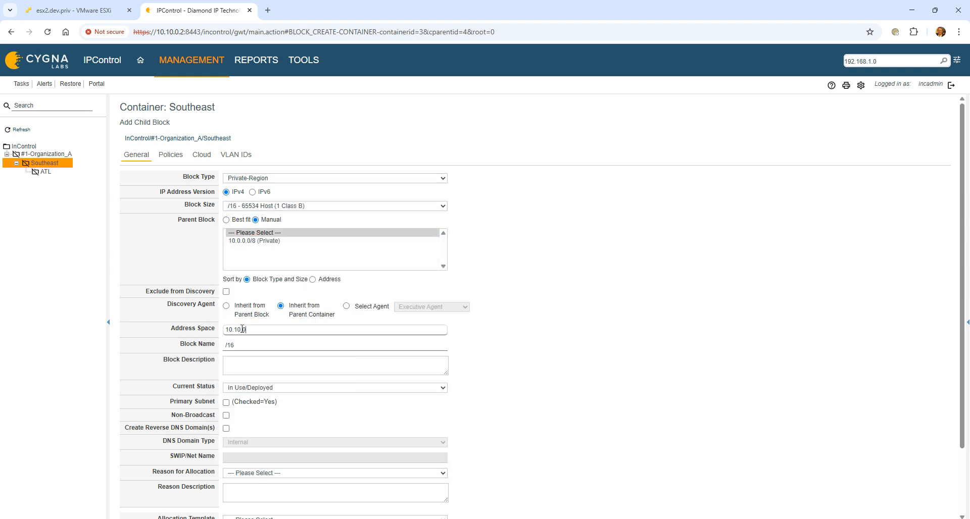
{"action": "type", "text": ".0"}
{"action": "key", "text": "Tab"}
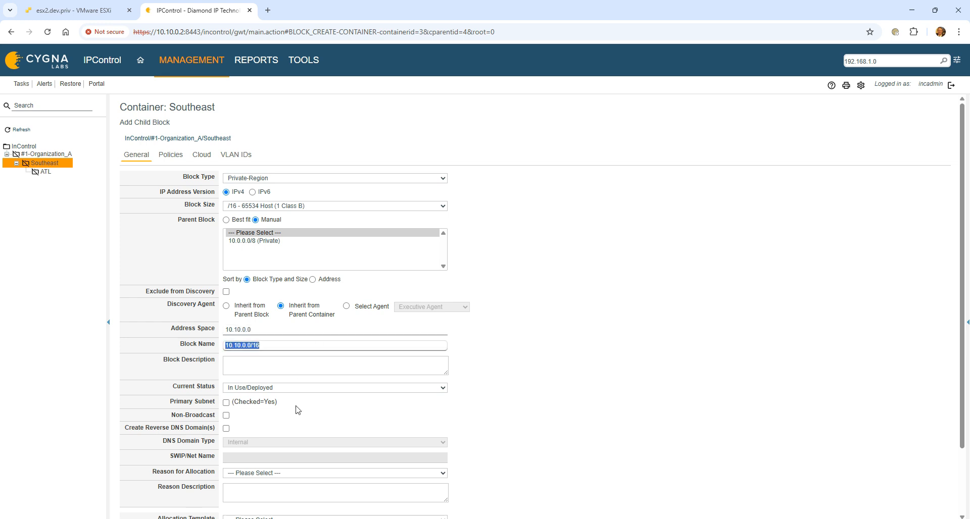
Set the Southeast child block's current status to Aggregate and submit it.
{"action": "scroll", "coordinate": [291, 394], "scroll_direction": "down", "scroll_amount": 1}
{"action": "left_click", "coordinate": [291, 337]}
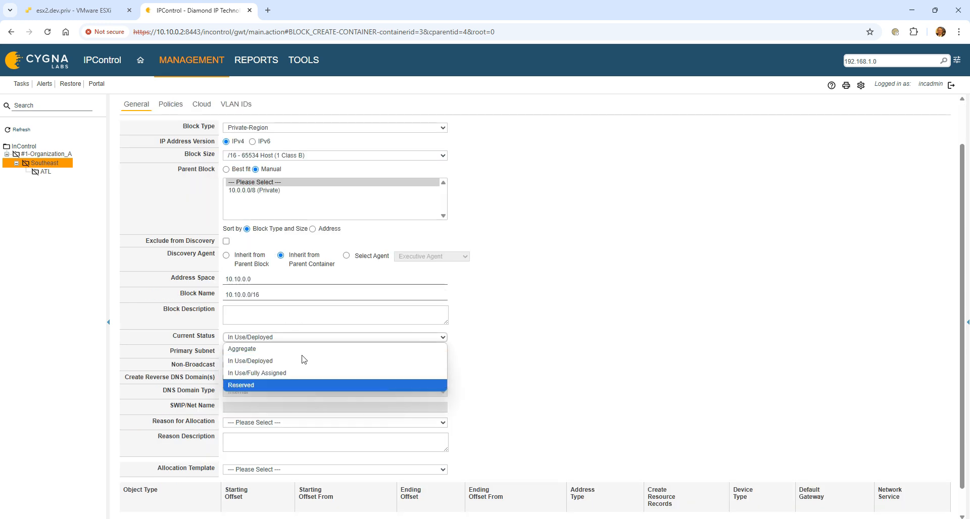
{"action": "left_click", "coordinate": [301, 348]}
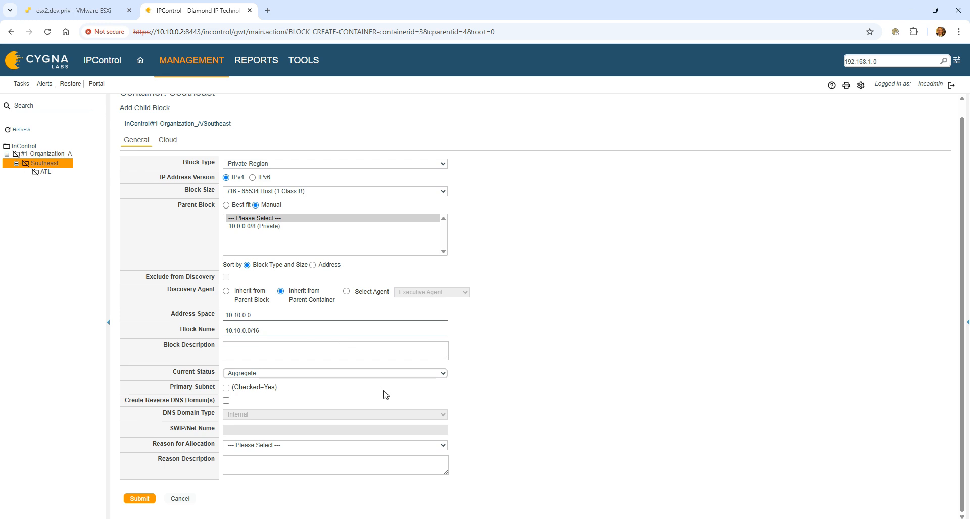
{"action": "left_click", "coordinate": [144, 499]}
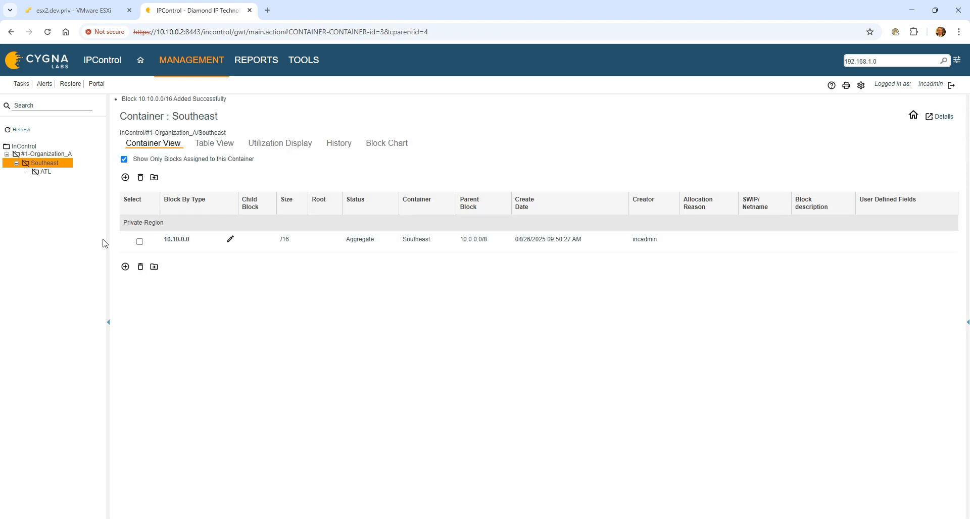
Start a child block in the ATL container with block type Private-Data and size /24.
{"action": "left_click", "coordinate": [43, 172]}
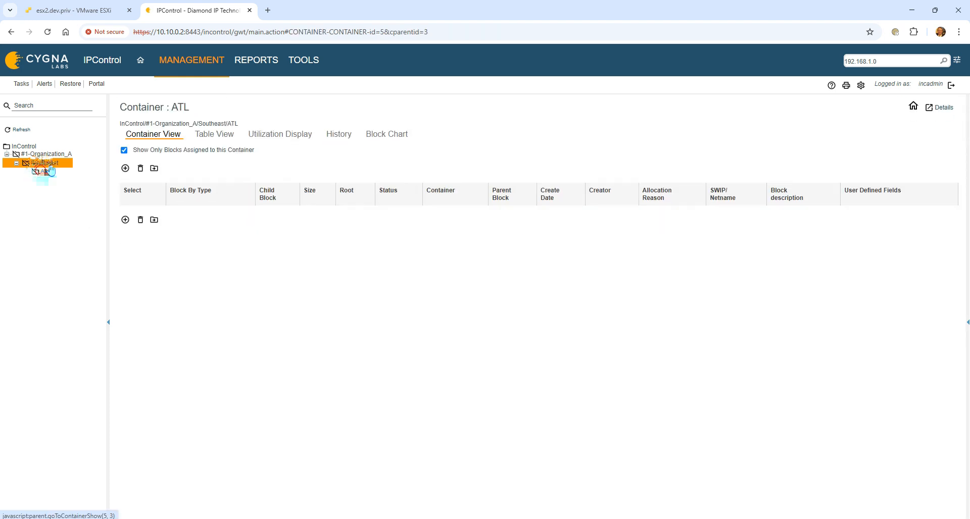
{"action": "left_click", "coordinate": [126, 171]}
{"action": "left_click", "coordinate": [166, 175]}
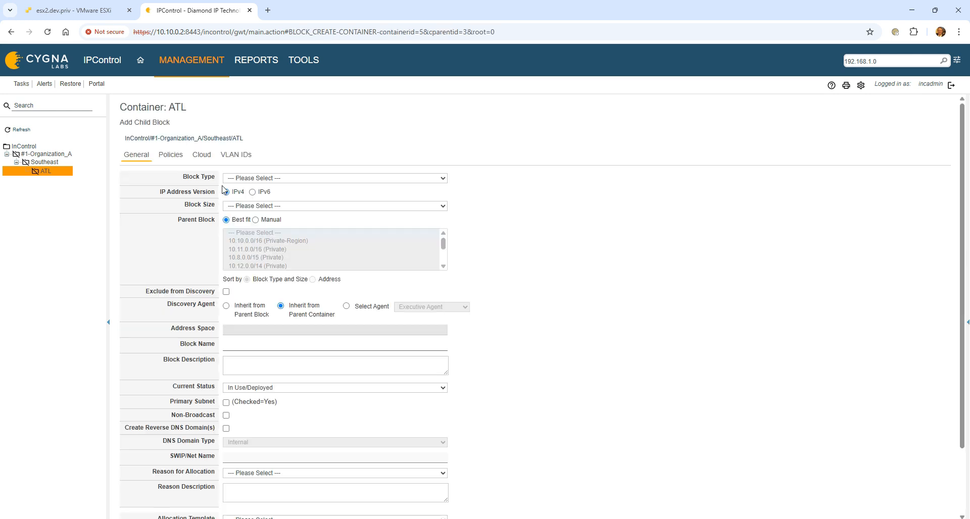
{"action": "left_click", "coordinate": [288, 178]}
{"action": "left_click", "coordinate": [293, 201]}
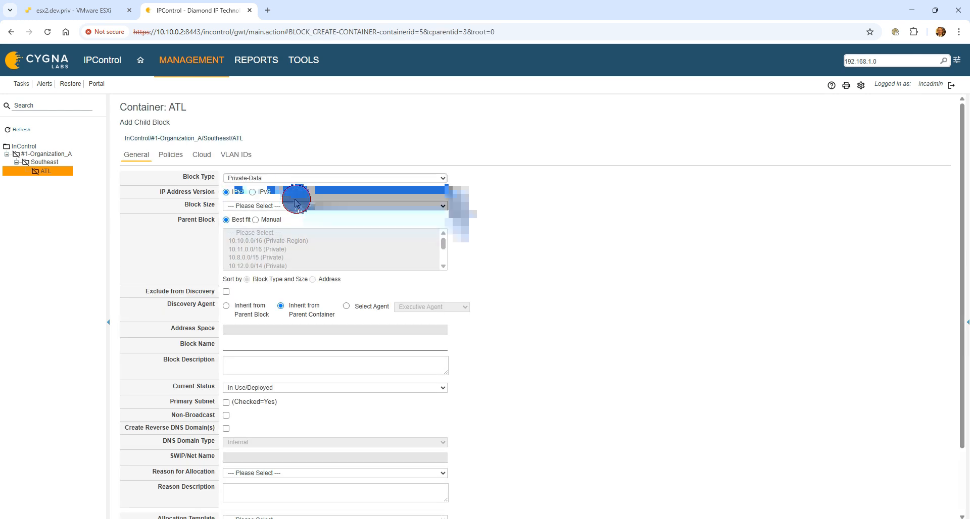
{"action": "left_click", "coordinate": [271, 206]}
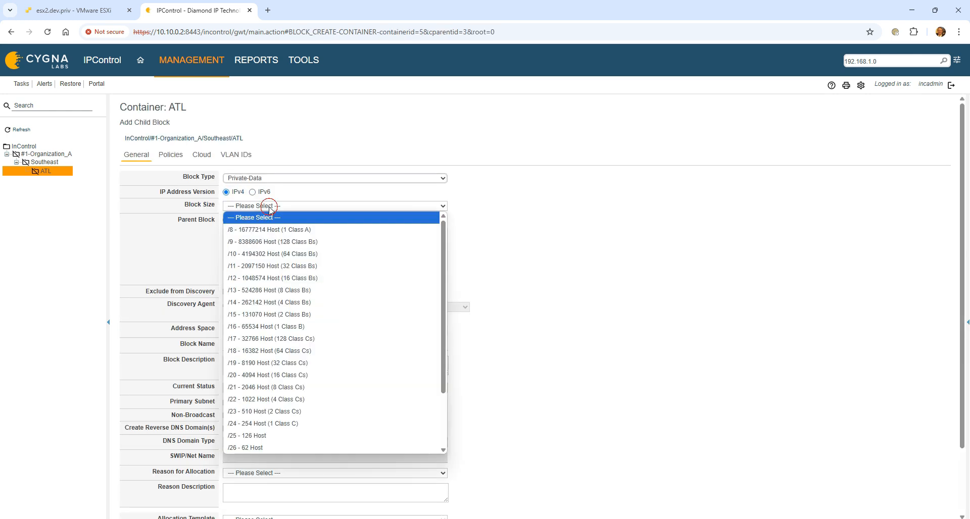
{"action": "left_click", "coordinate": [295, 425]}
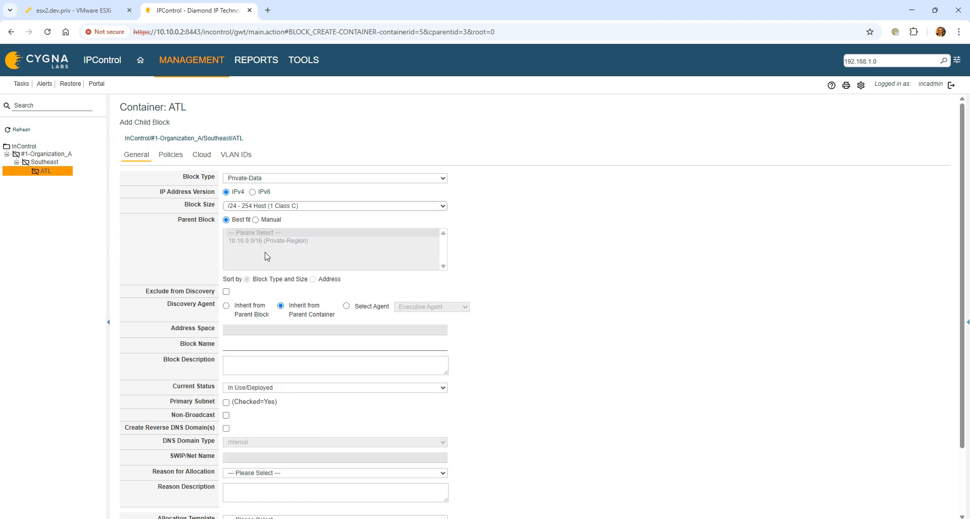
Switch the ATL child block to manual parent selection, set its address space to 10.10.0.0, and keep its status as In Use/Deployed.
{"action": "left_click", "coordinate": [255, 219]}
{"action": "left_click", "coordinate": [249, 330]}
{"action": "type", "text": "10.10.0.0"}
{"action": "key", "text": "Tab"}
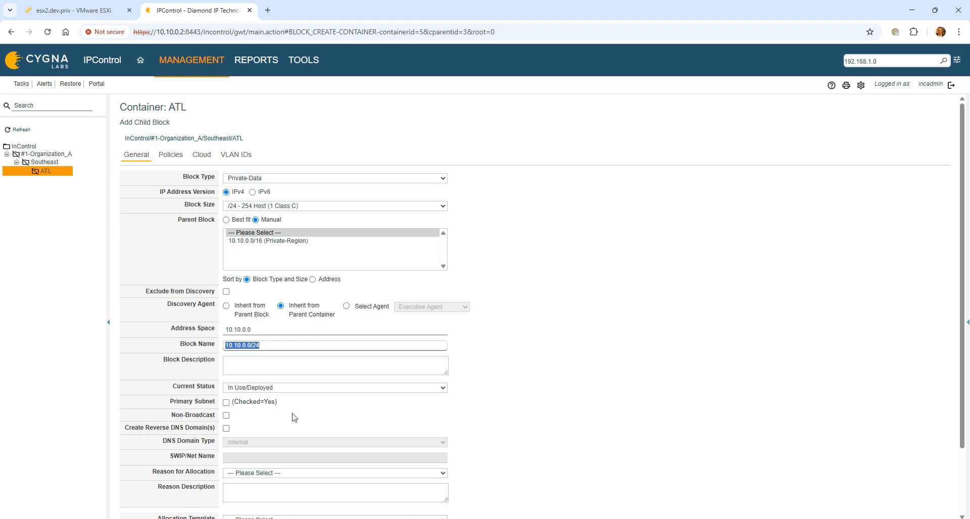
{"action": "left_click", "coordinate": [323, 389]}
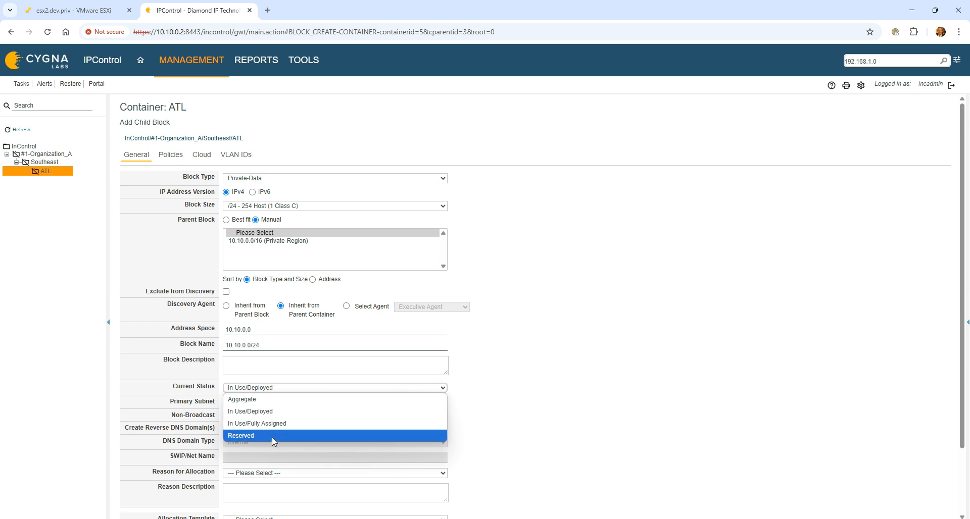
{"action": "left_click", "coordinate": [297, 387]}
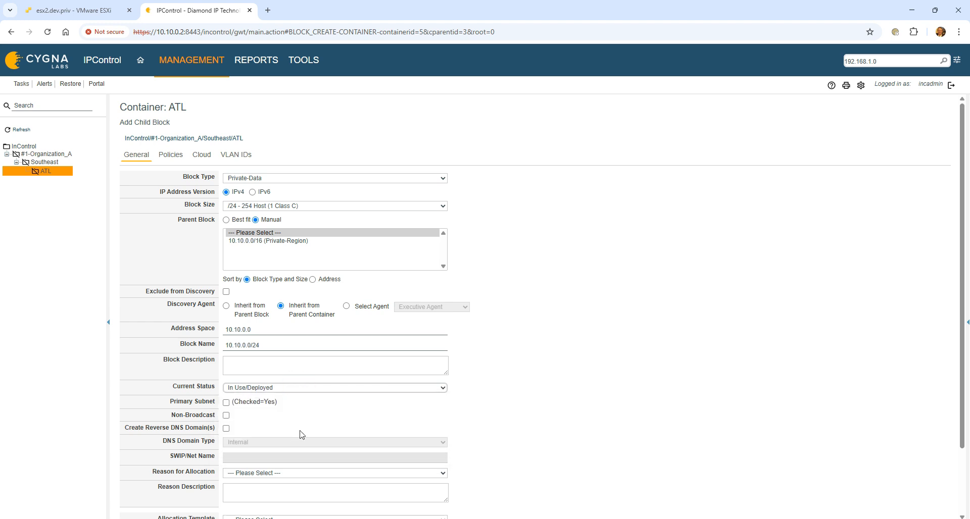
Check the available allocation templates and set the ATL block's default gateway policy to 10.10.0.1.
{"action": "scroll", "coordinate": [300, 435], "scroll_direction": "down", "scroll_amount": 1}
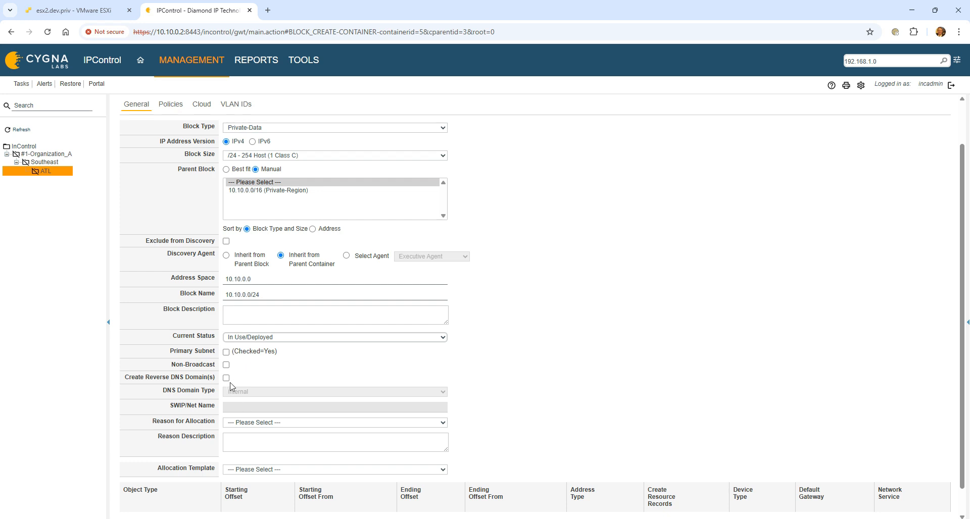
{"action": "left_click", "coordinate": [303, 469]}
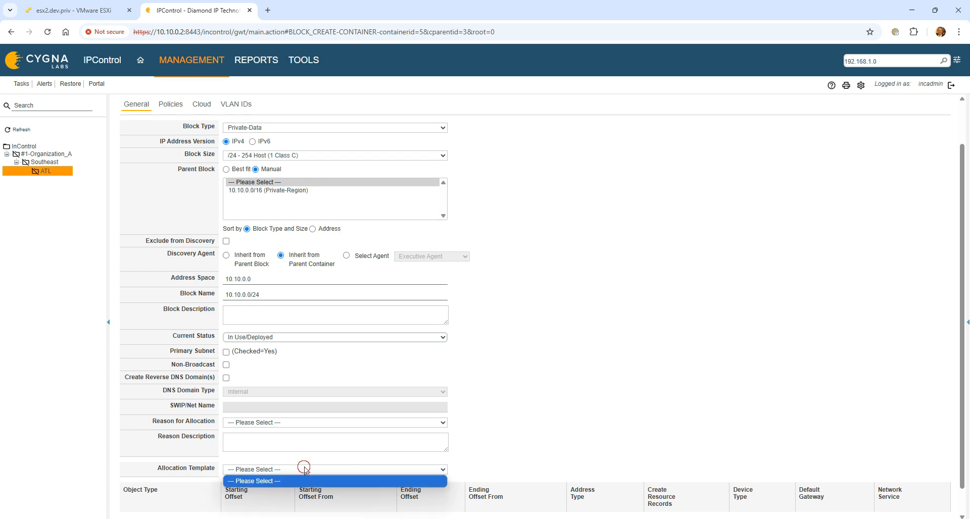
{"action": "left_click", "coordinate": [305, 469]}
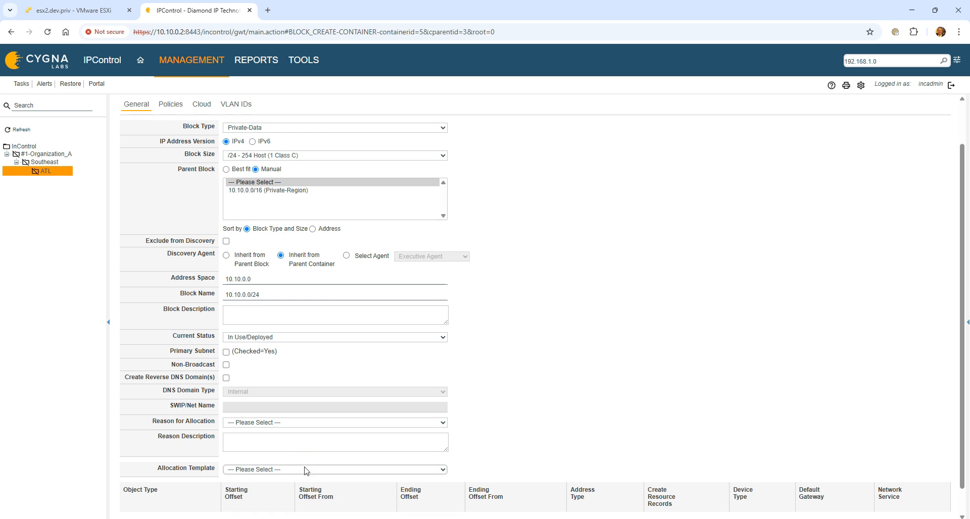
{"action": "scroll", "coordinate": [268, 399], "scroll_direction": "up", "scroll_amount": 1}
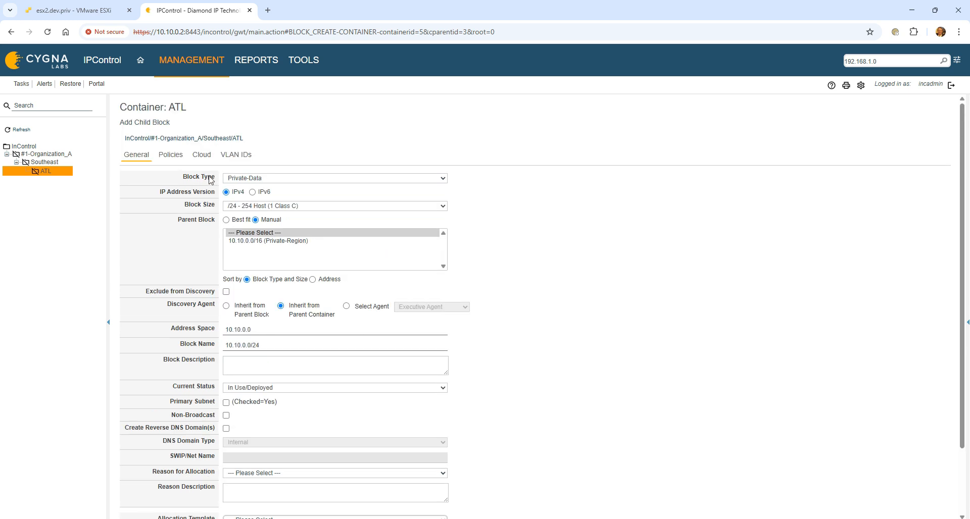
{"action": "left_click", "coordinate": [174, 159]}
{"action": "left_click", "coordinate": [237, 192]}
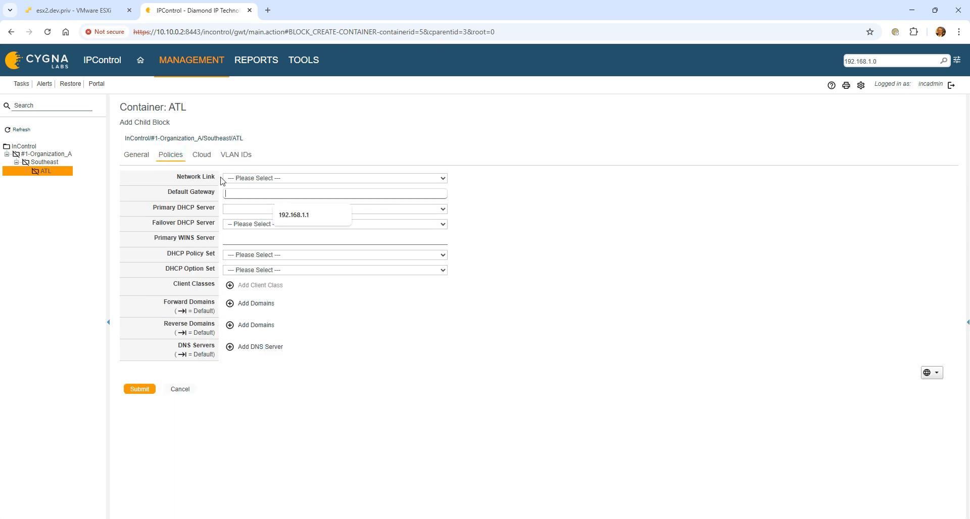
{"action": "type", "text": "10.10.0.1"}
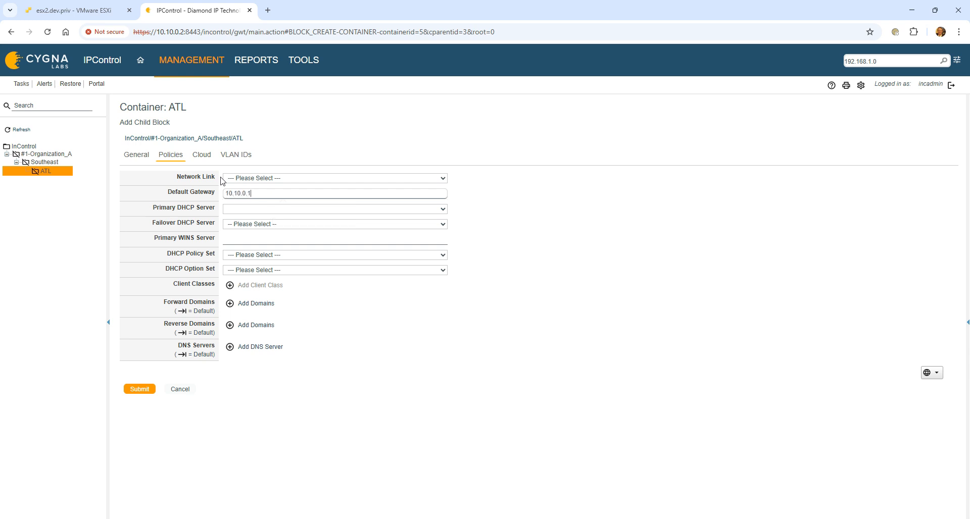
{"action": "key", "text": "Tab"}
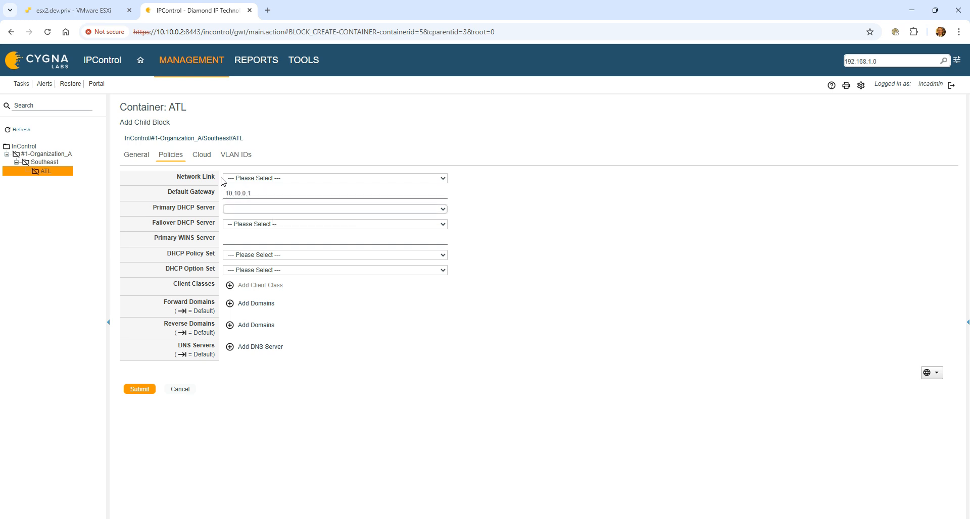
Add forward domain eval-dom.com and reverse domain 10.in-addr.arpa to the ATL block's policies, and submit the block.
{"action": "left_click", "coordinate": [256, 304]}
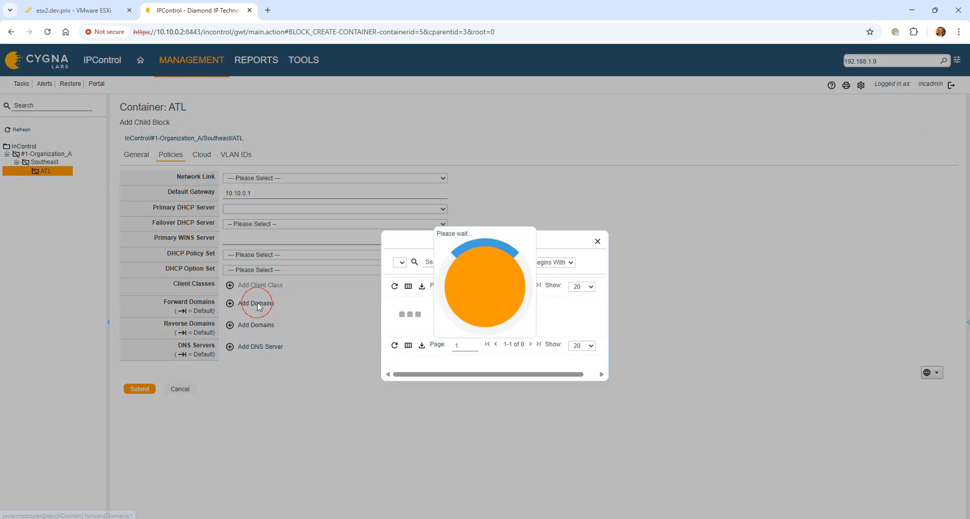
{"action": "left_click", "coordinate": [411, 324]}
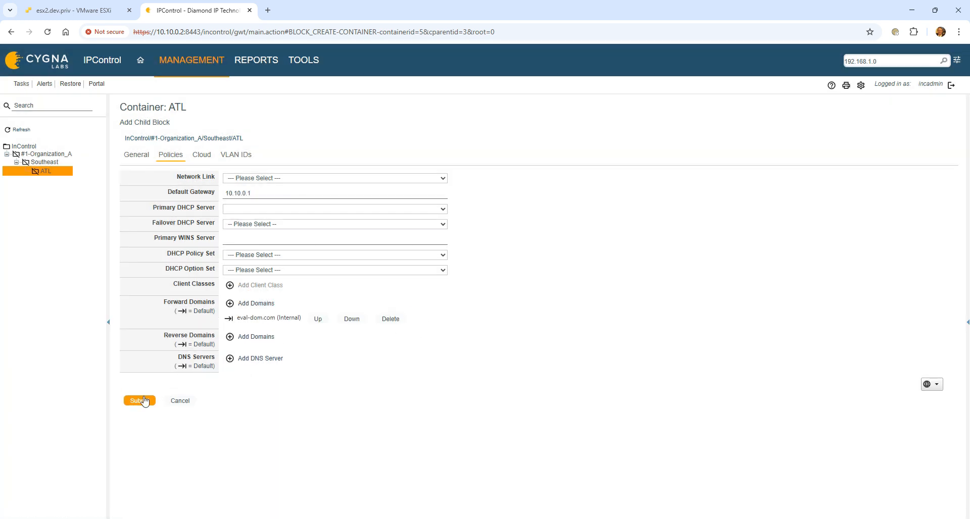
{"action": "left_click", "coordinate": [275, 336]}
{"action": "left_click", "coordinate": [407, 288]}
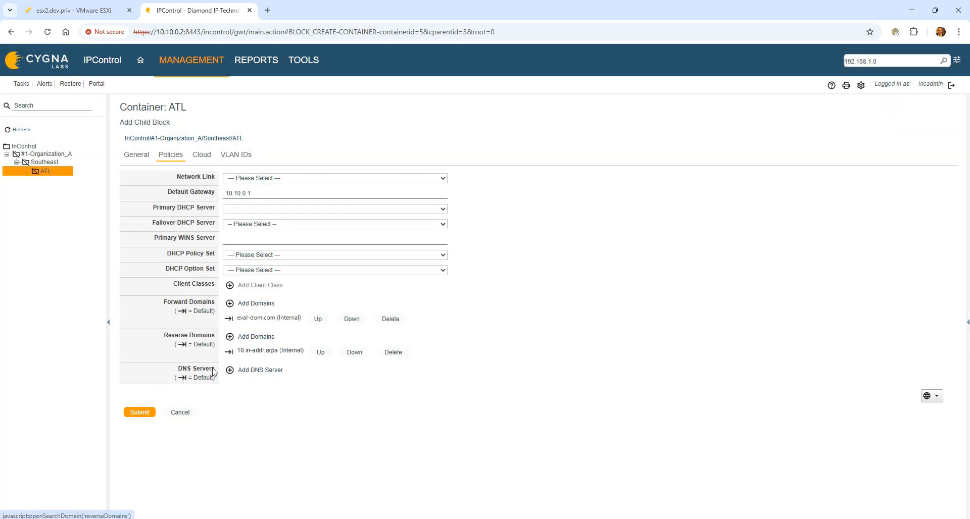
{"action": "left_click", "coordinate": [146, 409]}
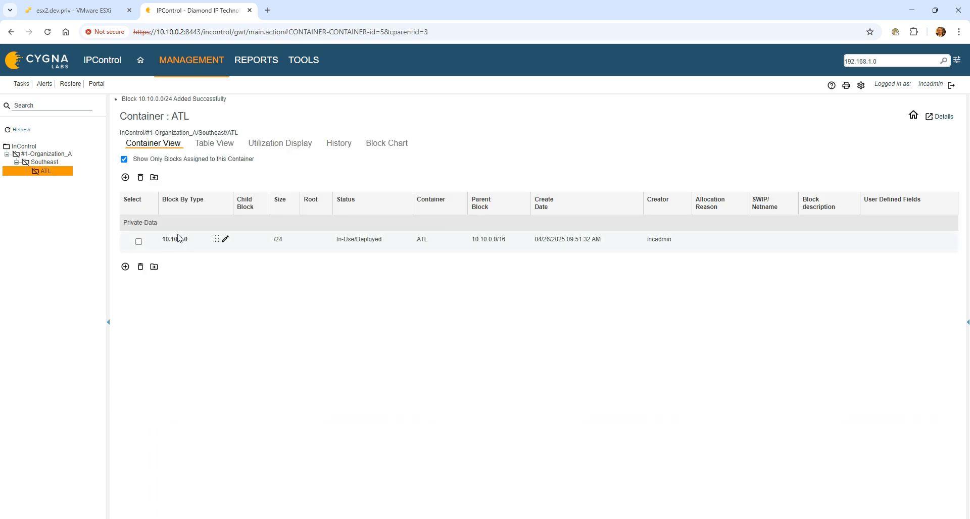
Add a Sapphire appliance named sapphire-16-eval-agent1.eval-dom.com with management IP address 10.10.0.3 and mark it as a virtual/cloud appliance.
{"action": "left_click", "coordinate": [306, 63]}
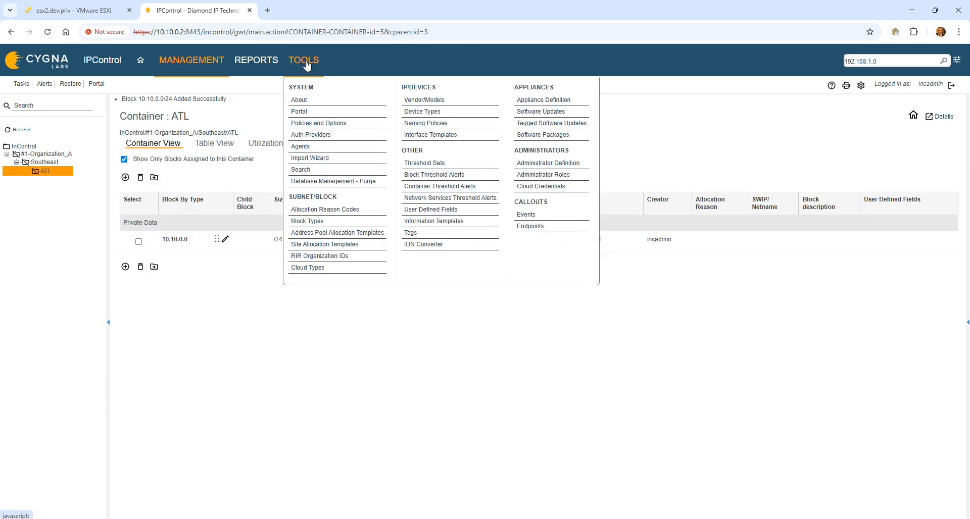
{"action": "left_click", "coordinate": [547, 99]}
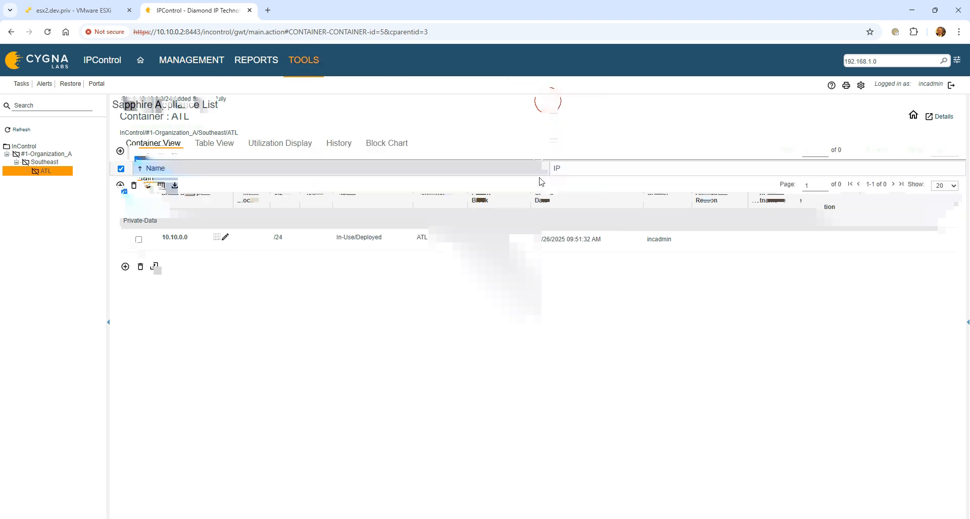
{"action": "left_click", "coordinate": [120, 151]}
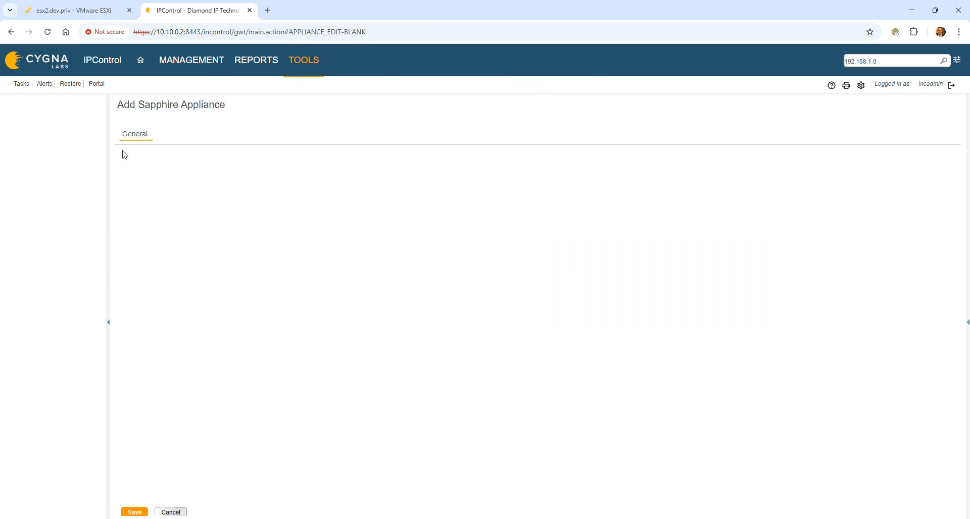
{"action": "left_click", "coordinate": [281, 165]}
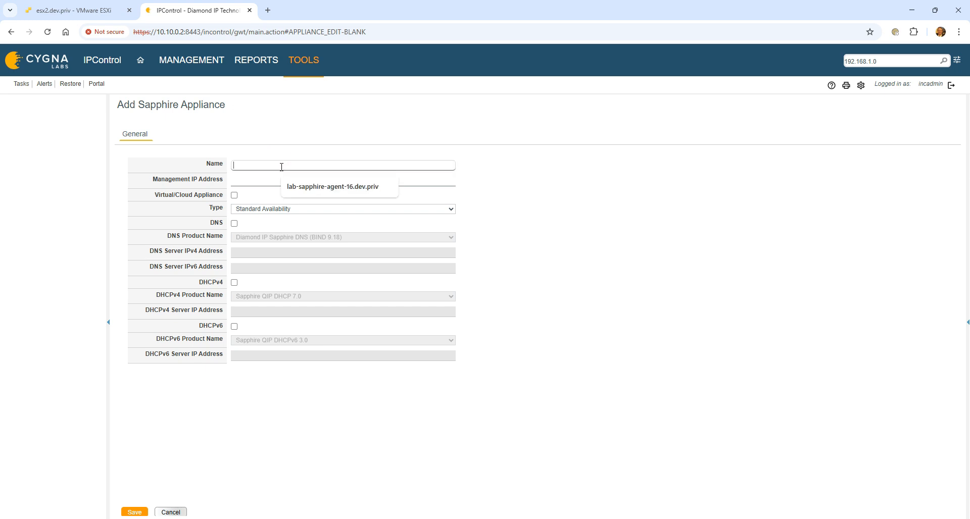
{"action": "type", "text": "sapphire-16"}
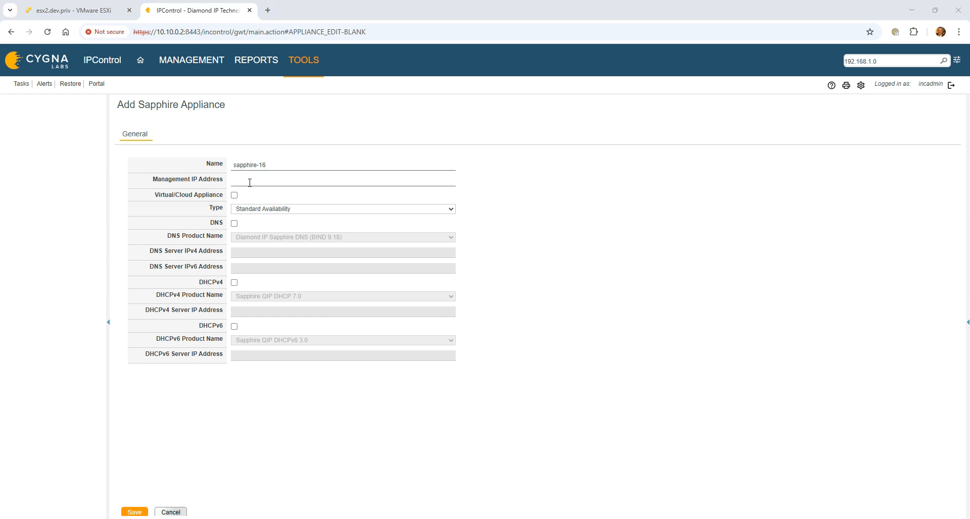
{"action": "left_click", "coordinate": [282, 168]}
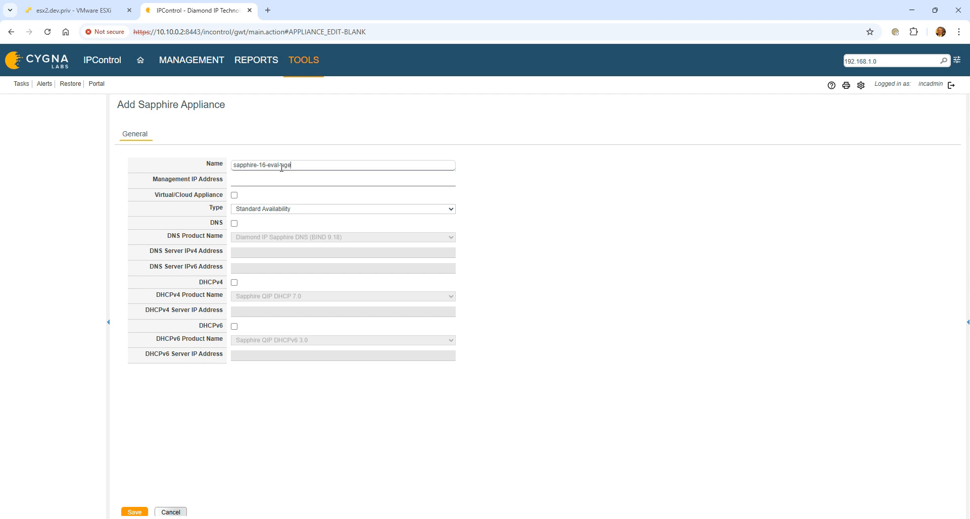
{"action": "type", "text": "sapphire-16-eval-agent1.eval-dom.com"}
{"action": "key", "text": "Tab"}
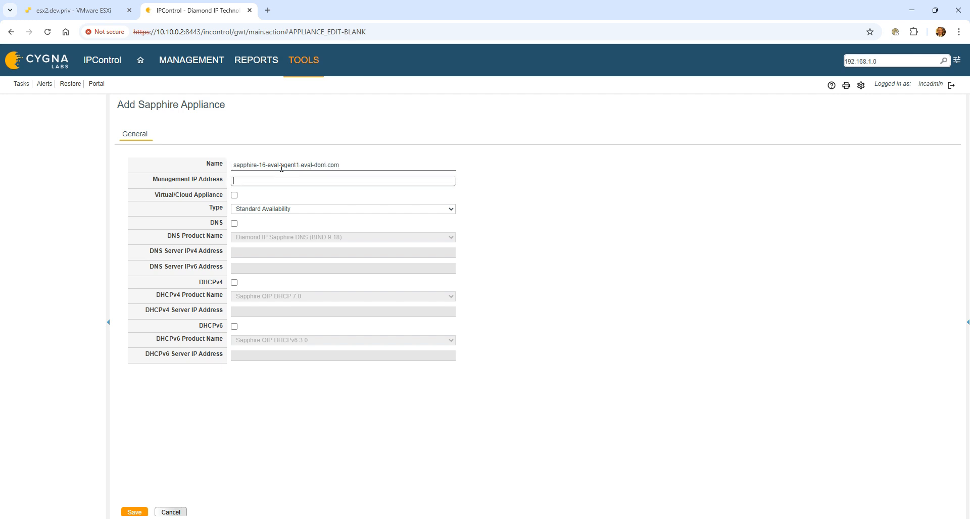
{"action": "type", "text": "10.10.0.3"}
{"action": "left_click", "coordinate": [234, 195]}
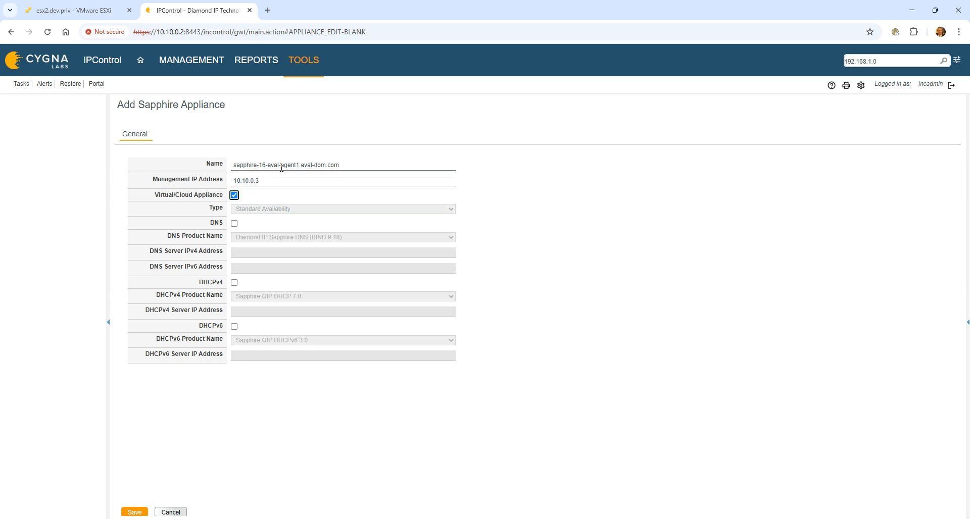
Enable DNS on the agent1 appliance, keeping Diamond IP Sapphire DNS (BIND 9.18) and the DNS server IPv4 address 10.10.0.3.
{"action": "left_click", "coordinate": [235, 224]}
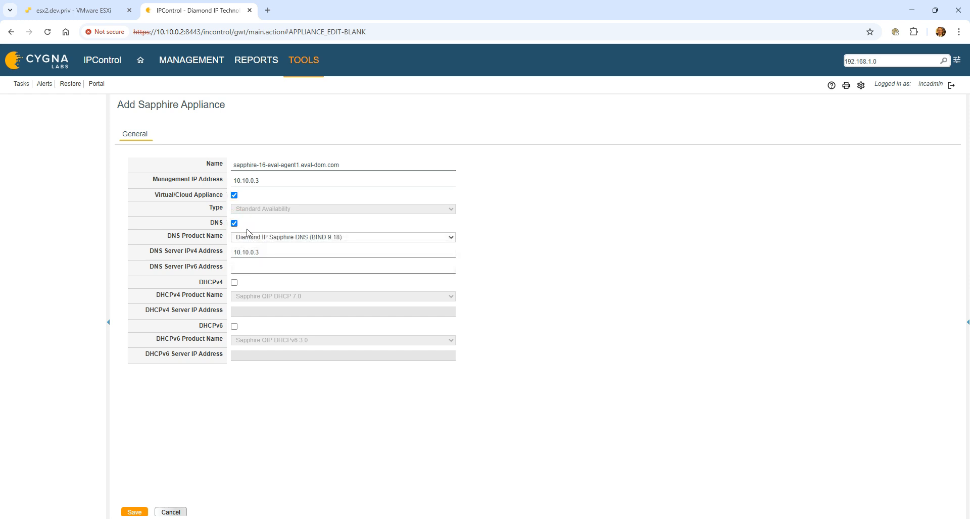
{"action": "left_click", "coordinate": [361, 239]}
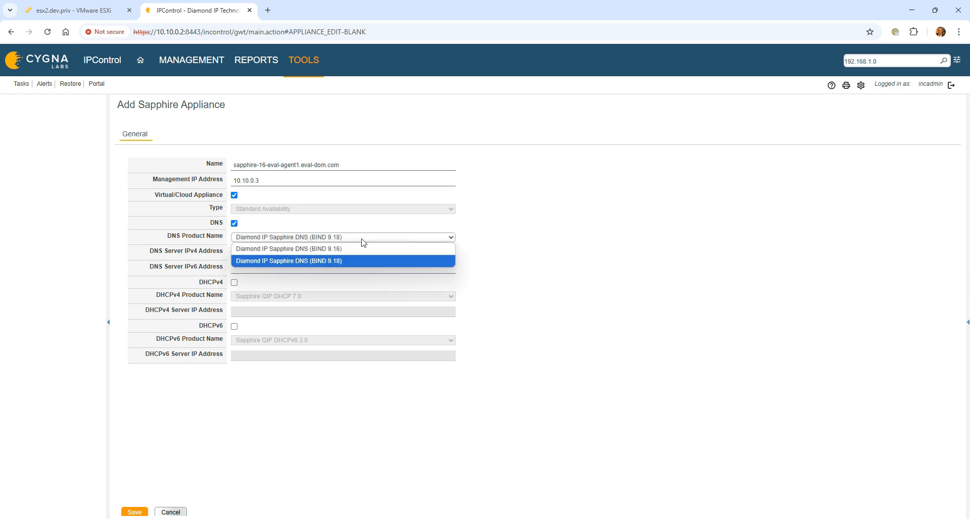
{"action": "left_click", "coordinate": [362, 239]}
{"action": "left_click_drag", "start_coordinate": [277, 252], "coordinate": [212, 252]}
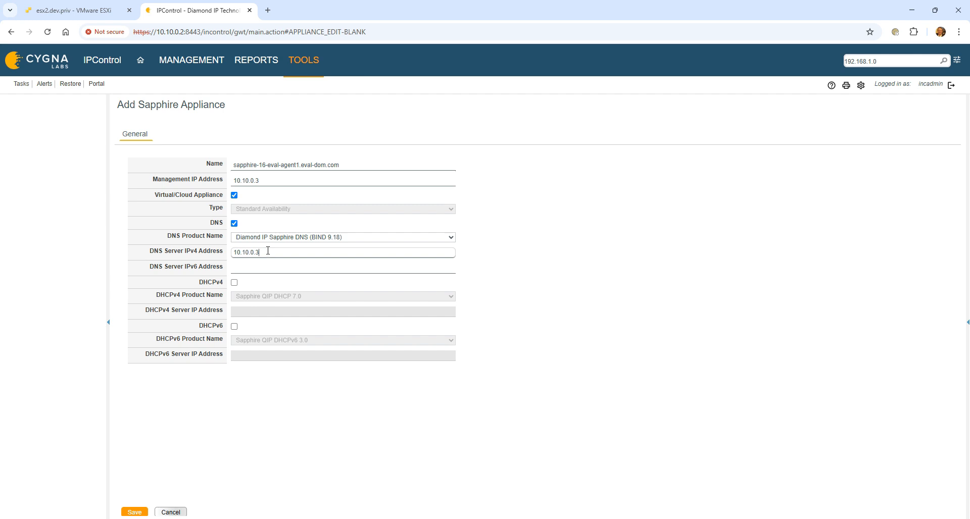
Enable DHCPv4 on the agent1 appliance with Diamond IP Sapphire DHCP (4.4) at 10.10.0.3, and save the appliance.
{"action": "left_click", "coordinate": [235, 283]}
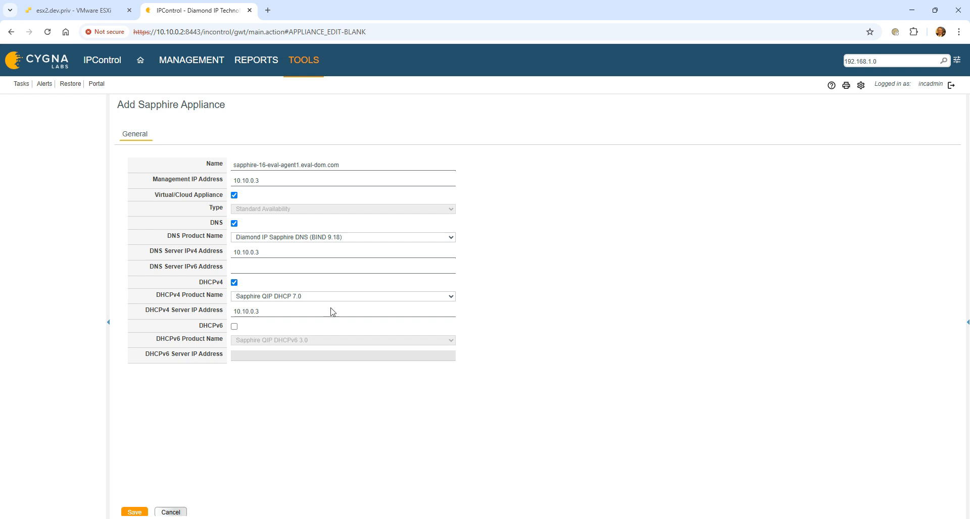
{"action": "left_click", "coordinate": [341, 297]}
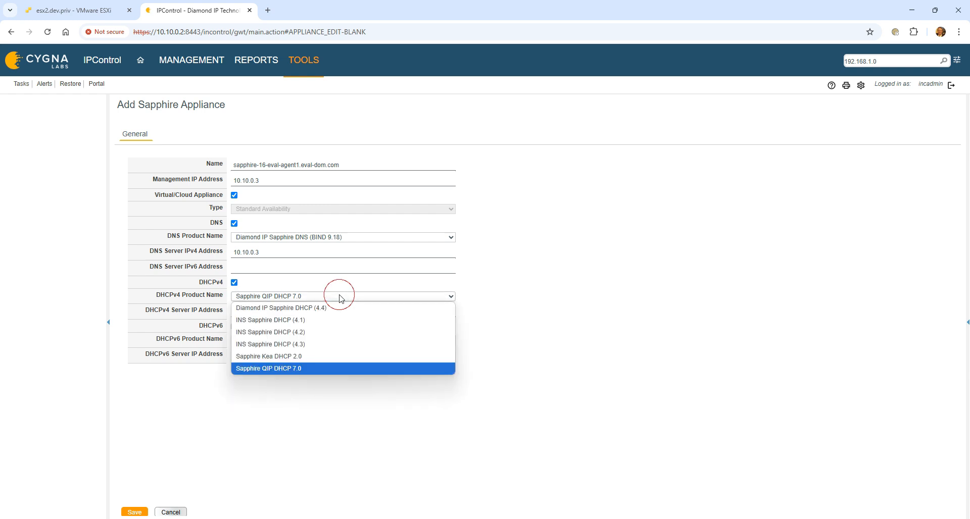
{"action": "left_click", "coordinate": [343, 308]}
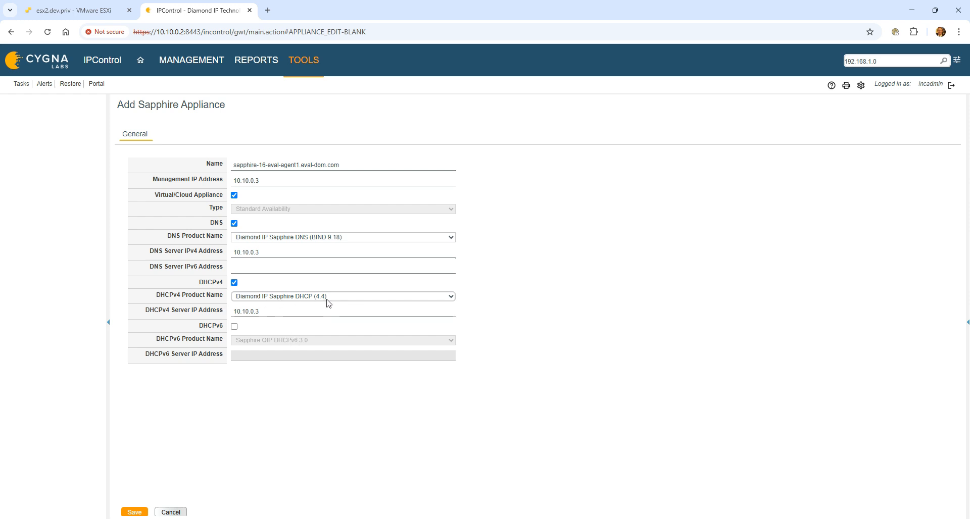
{"action": "left_click", "coordinate": [278, 311]}
{"action": "left_click", "coordinate": [132, 512]}
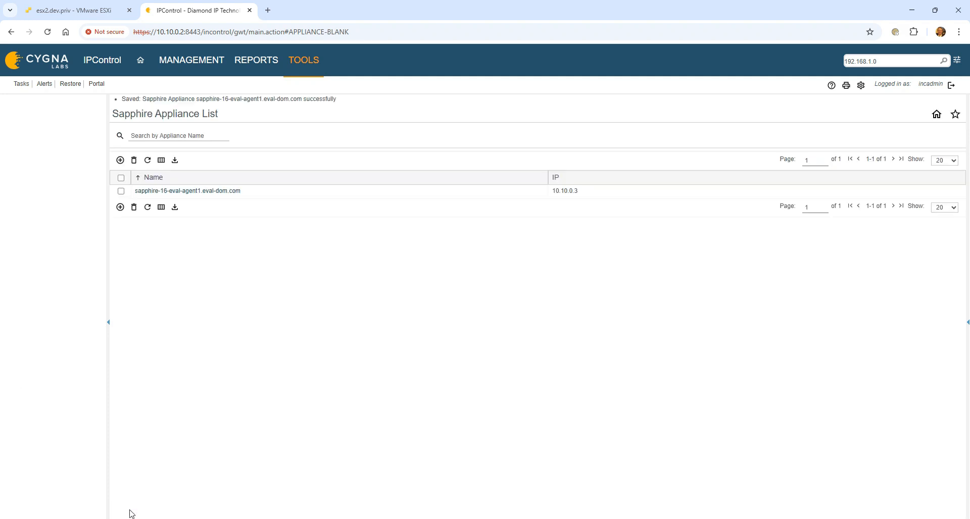
Start a second Sapphire appliance and name it sapphire-16-eval-agent2.eval-dom.com.
{"action": "left_click", "coordinate": [120, 160]}
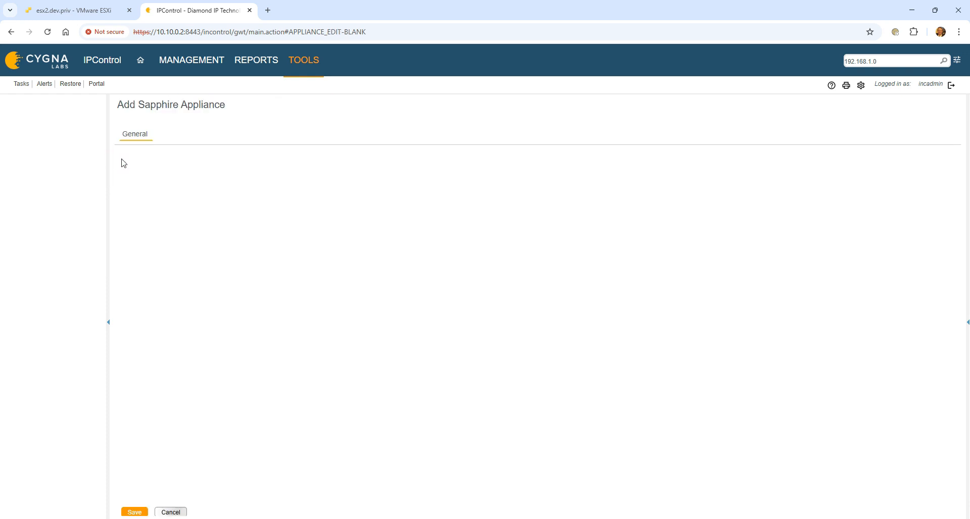
{"action": "left_click", "coordinate": [256, 164]}
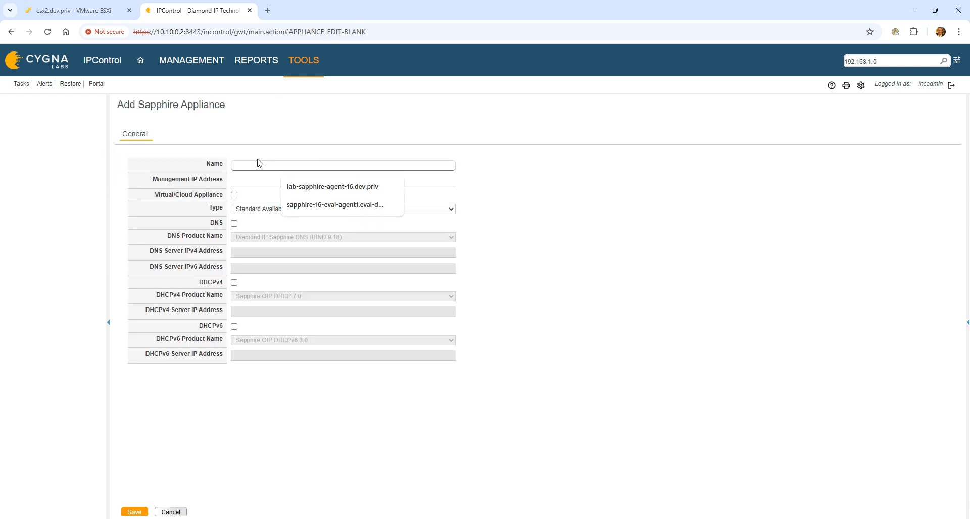
{"action": "left_click", "coordinate": [335, 204]}
{"action": "left_click", "coordinate": [302, 165]}
{"action": "key", "text": "BackSpace"}
{"action": "type", "text": "2"}
{"action": "key", "text": "Tab"}
Set the agent2 appliance's management IP address to 10.10.0.4 and mark it as a virtual/cloud appliance.
{"action": "type", "text": "10"}
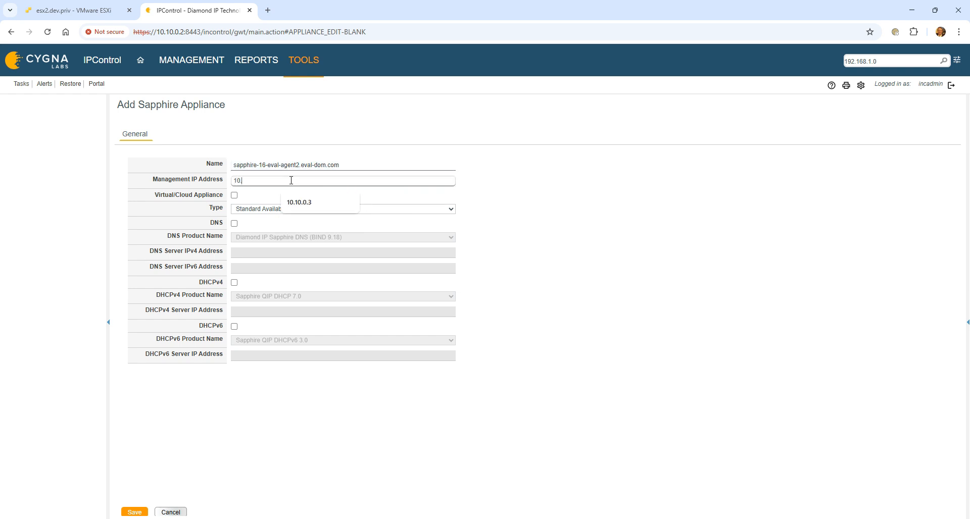
{"action": "key", "text": "Down"}
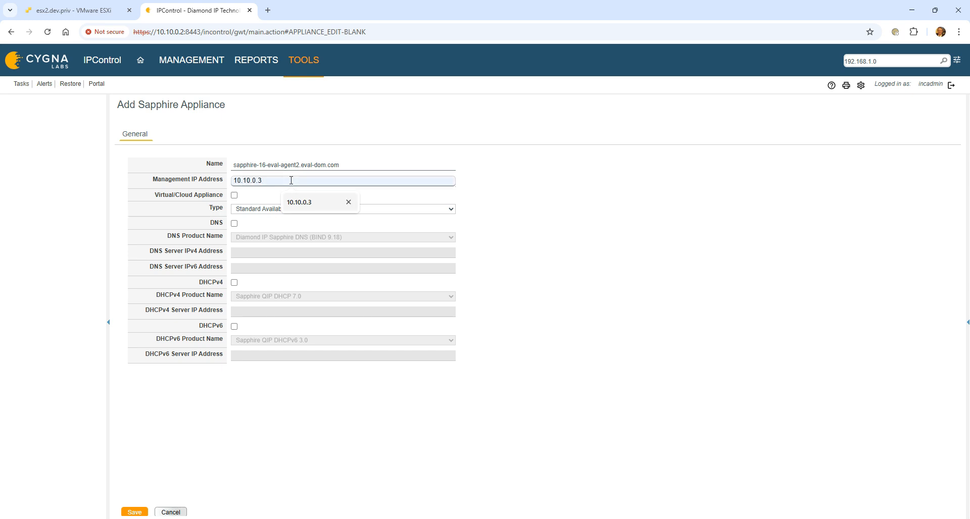
{"action": "key", "text": "Up"}
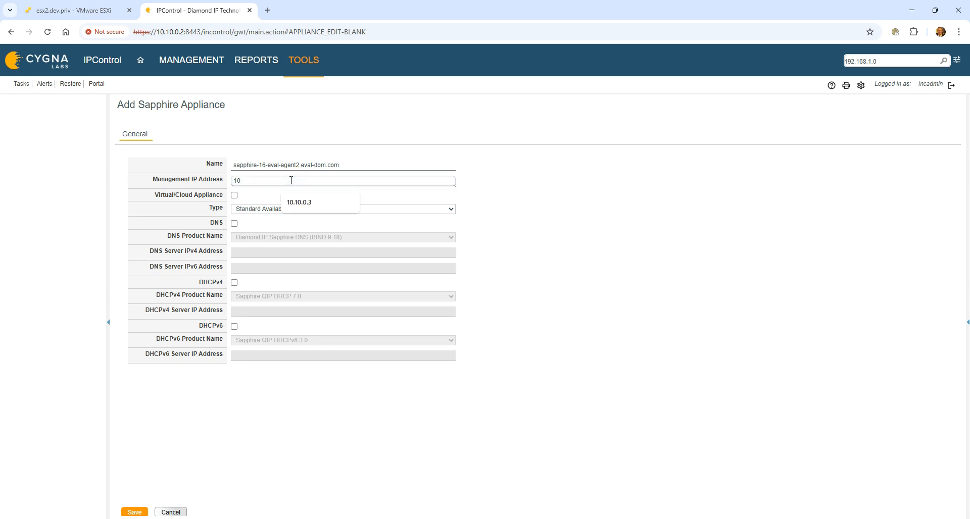
{"action": "type", "text": "0.4"}
{"action": "key", "text": "Tab"}
{"action": "key", "text": "space"}
Enable DNS and DHCPv4 on the agent2 appliance, choose Diamond IP Sapphire DHCP (4.4) for DHCPv4, and save it.
{"action": "left_click", "coordinate": [234, 223]}
{"action": "left_click", "coordinate": [234, 282]}
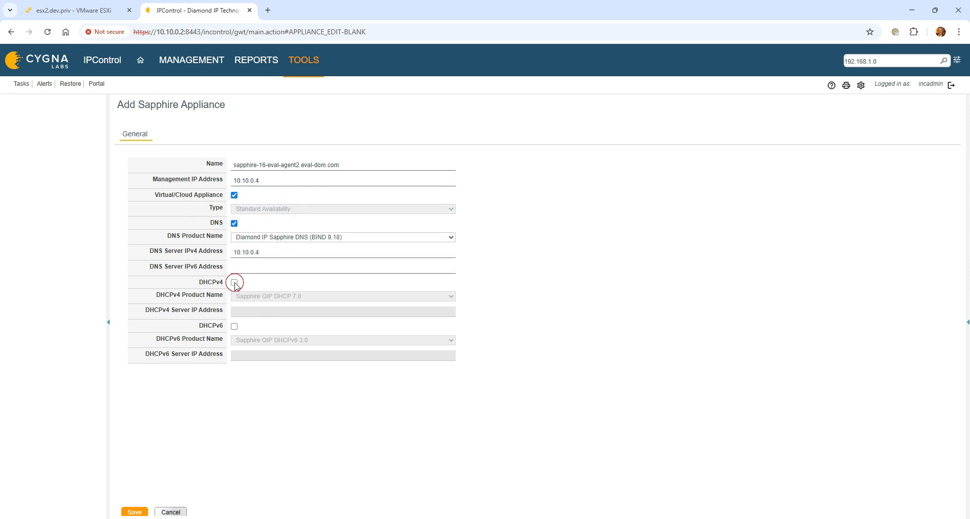
{"action": "left_click", "coordinate": [268, 297]}
{"action": "left_click", "coordinate": [292, 305]}
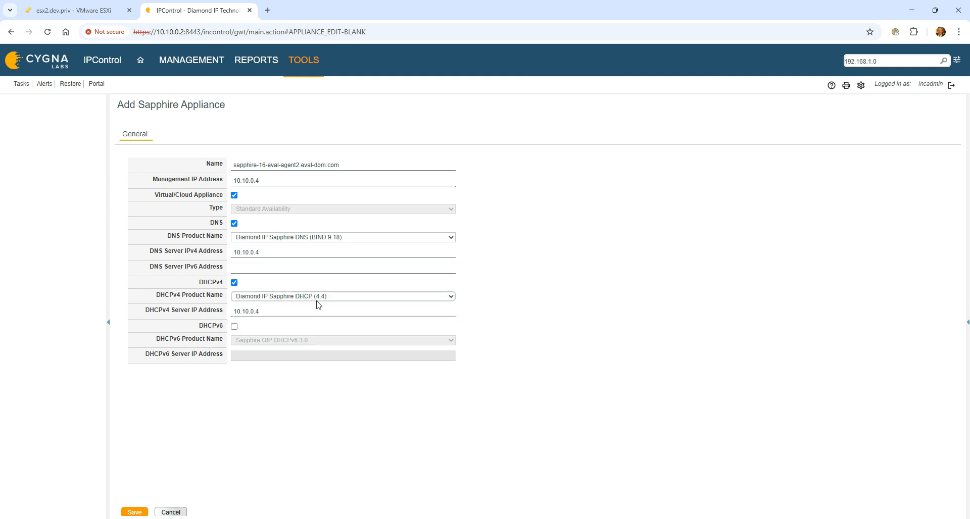
{"action": "left_click", "coordinate": [239, 379]}
{"action": "left_click", "coordinate": [135, 512]}
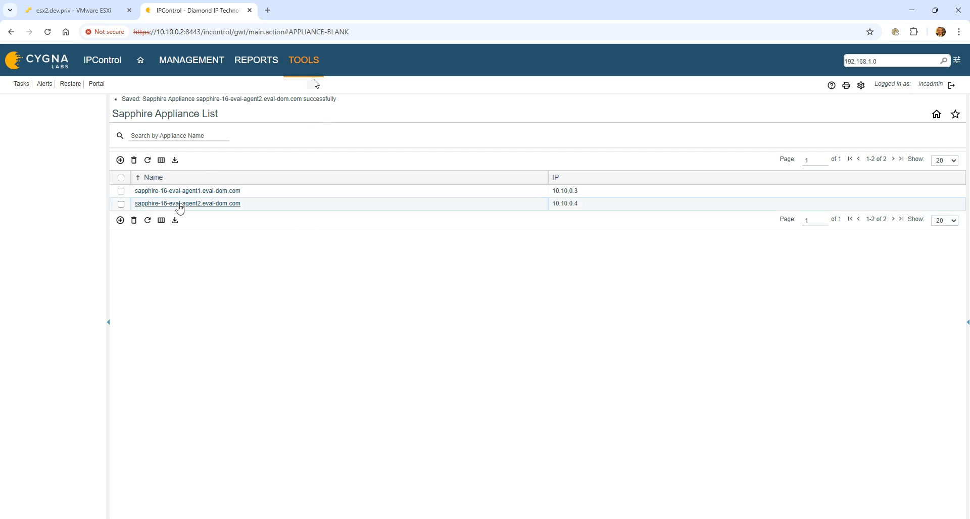
Check the DNS and DHCP servers/services lists for the two appliances, and look over the DNS server templates.
{"action": "left_click", "coordinate": [192, 70]}
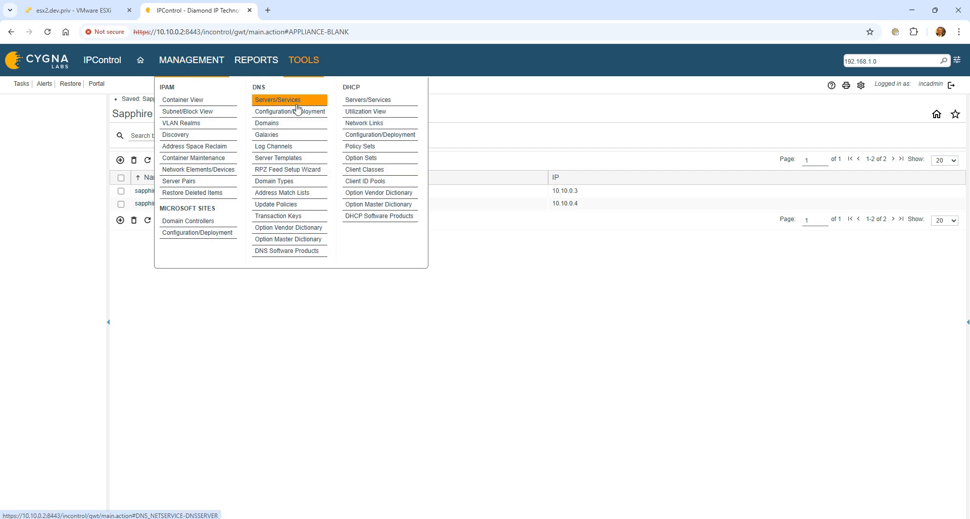
{"action": "left_click", "coordinate": [297, 99]}
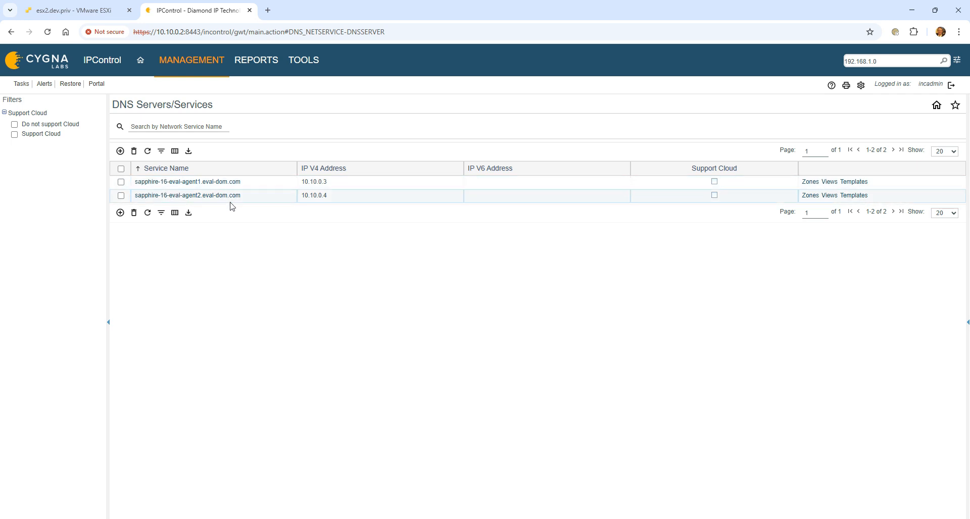
{"action": "left_click", "coordinate": [190, 67]}
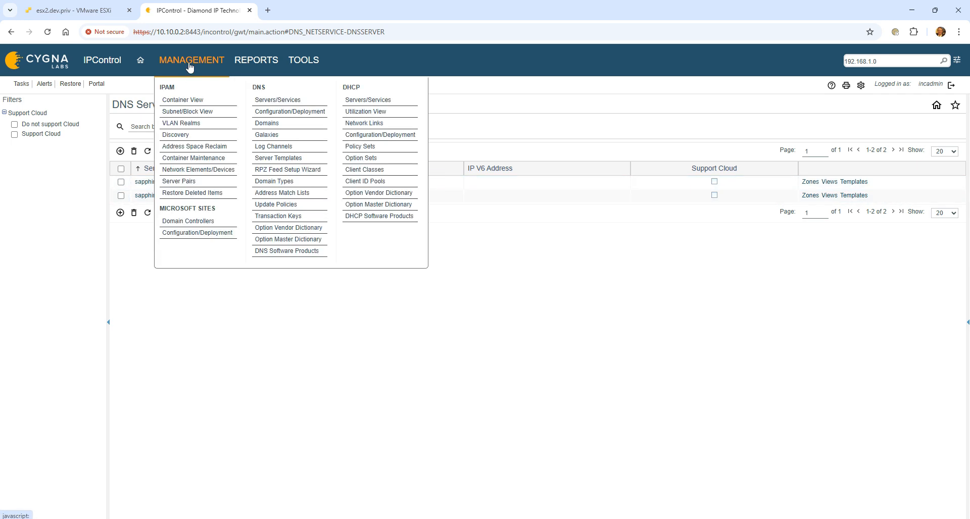
{"action": "left_click", "coordinate": [297, 170]}
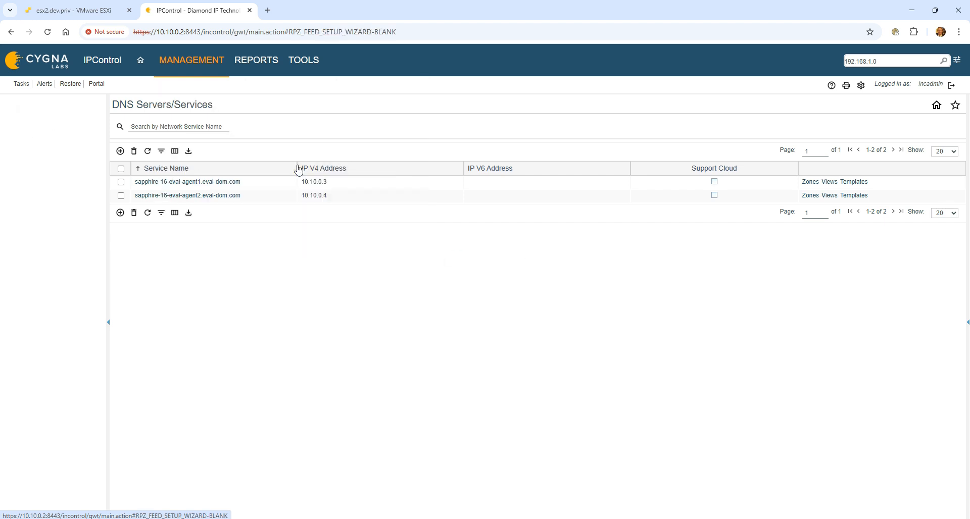
{"action": "left_click", "coordinate": [195, 60]}
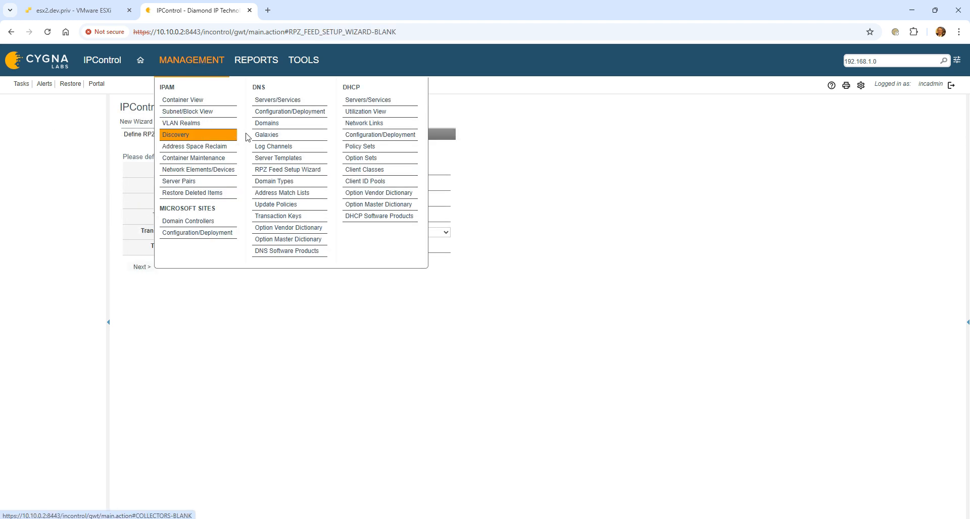
{"action": "left_click", "coordinate": [281, 158]}
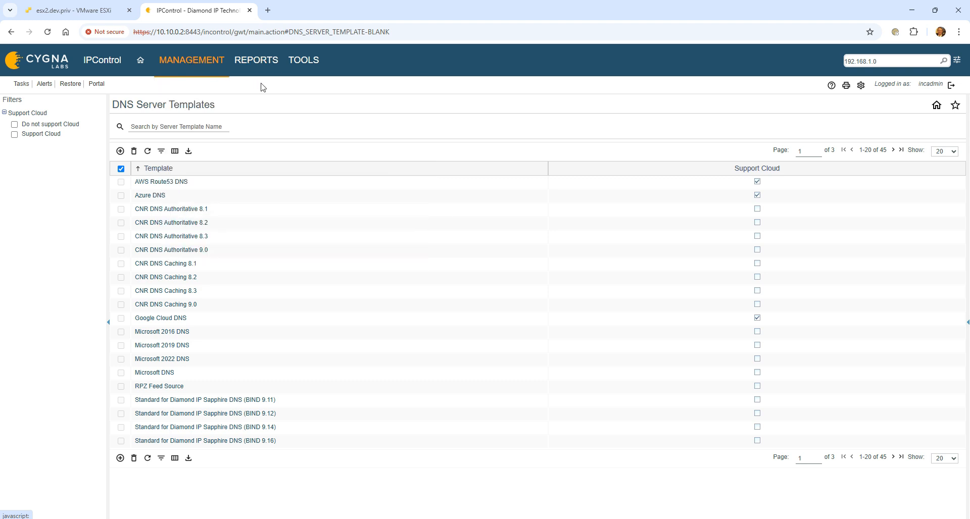
{"action": "mouse_move", "coordinate": [202, 67]}
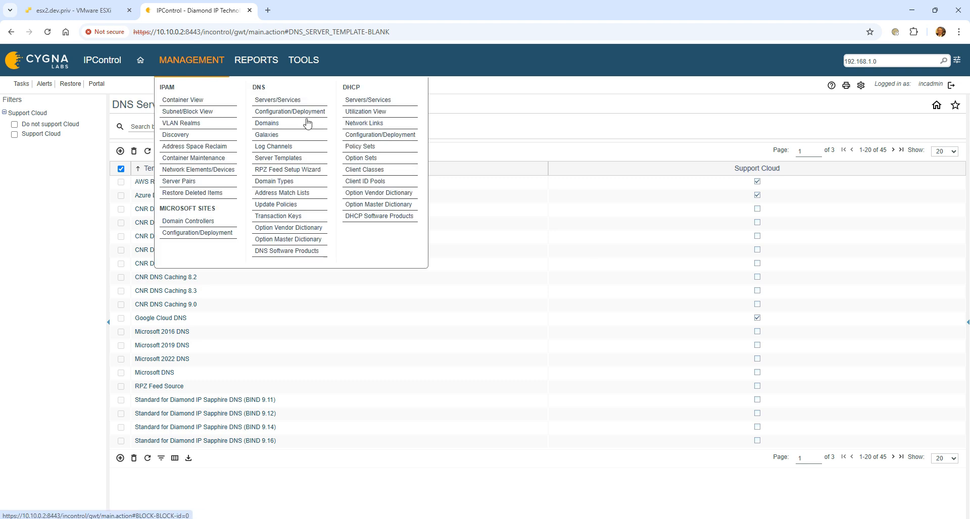
{"action": "left_click", "coordinate": [367, 100]}
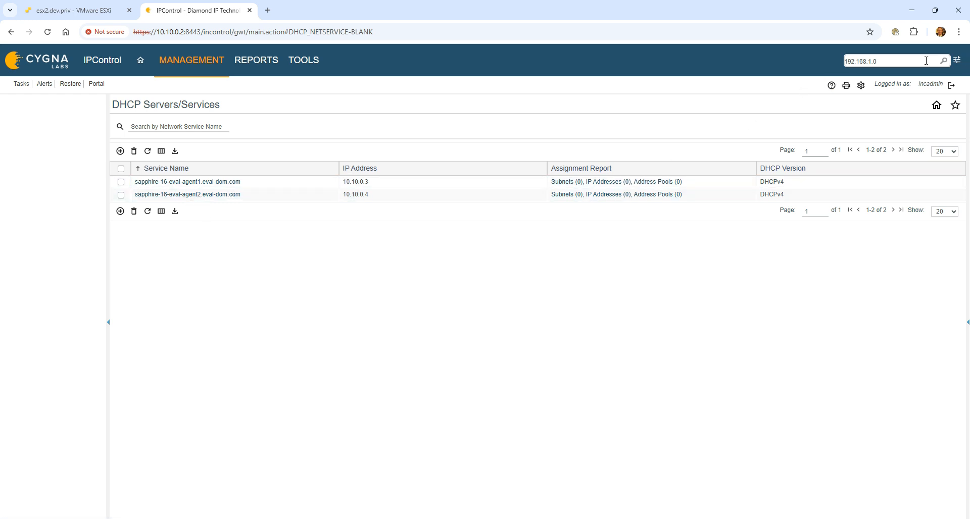
Search for IP address 10.10.0.3 and open the 10.10.0.0/24 subnet in the ATL container.
{"action": "double_click", "coordinate": [905, 59]}
{"action": "type", "text": "10.0"}
{"action": "key", "text": "BackSpace"}
{"action": "type", "text": "10.0.3"}
{"action": "left_click", "coordinate": [943, 61]}
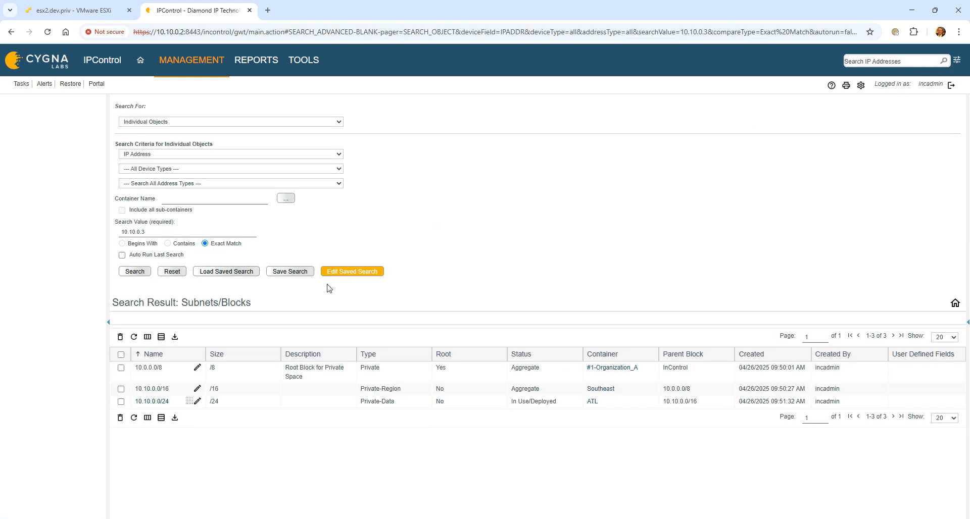
{"action": "left_click", "coordinate": [154, 403]}
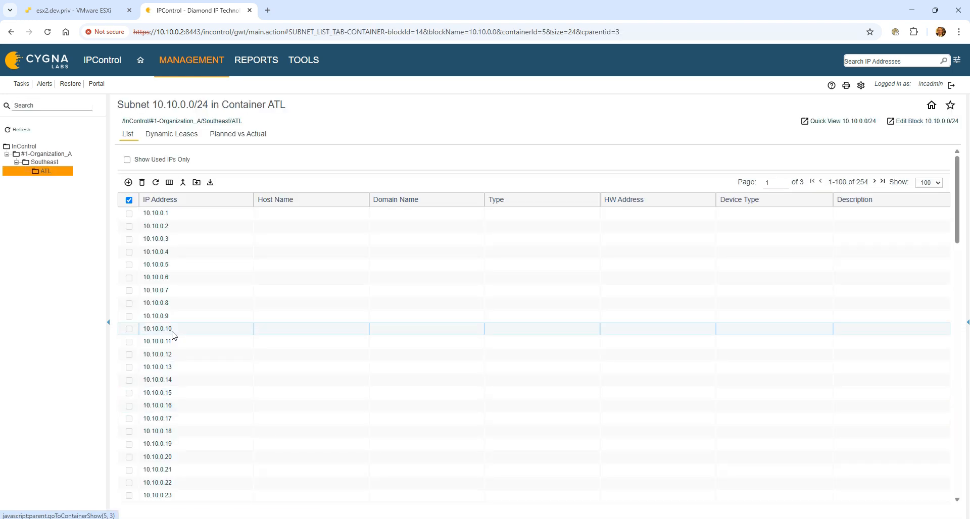
Start an IP address record for 10.10.0.3 with address type Static and device type Server.
{"action": "left_click", "coordinate": [158, 240]}
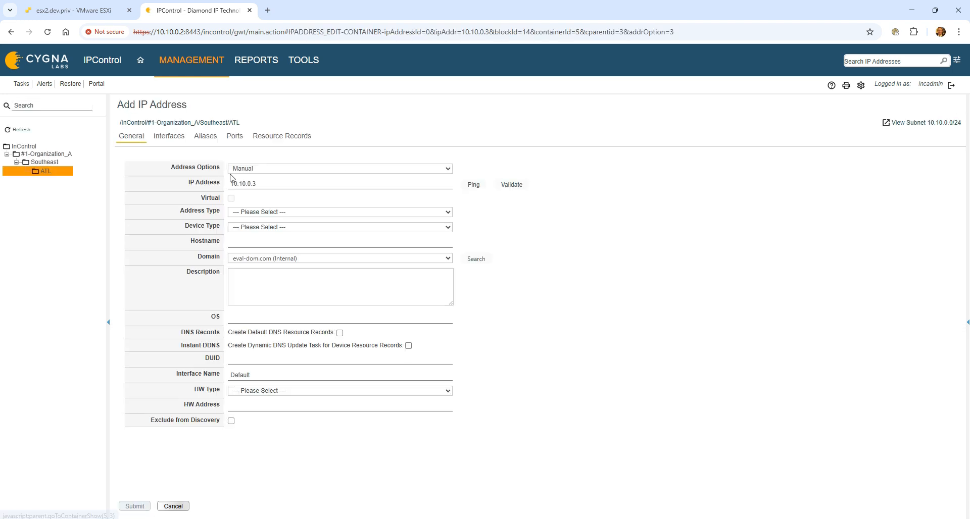
{"action": "left_click", "coordinate": [259, 212]}
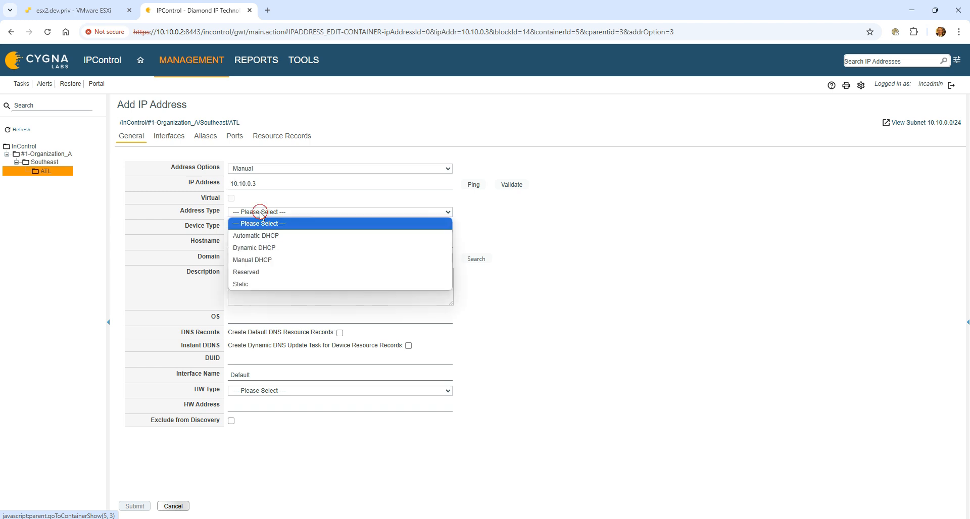
{"action": "left_click", "coordinate": [276, 284]}
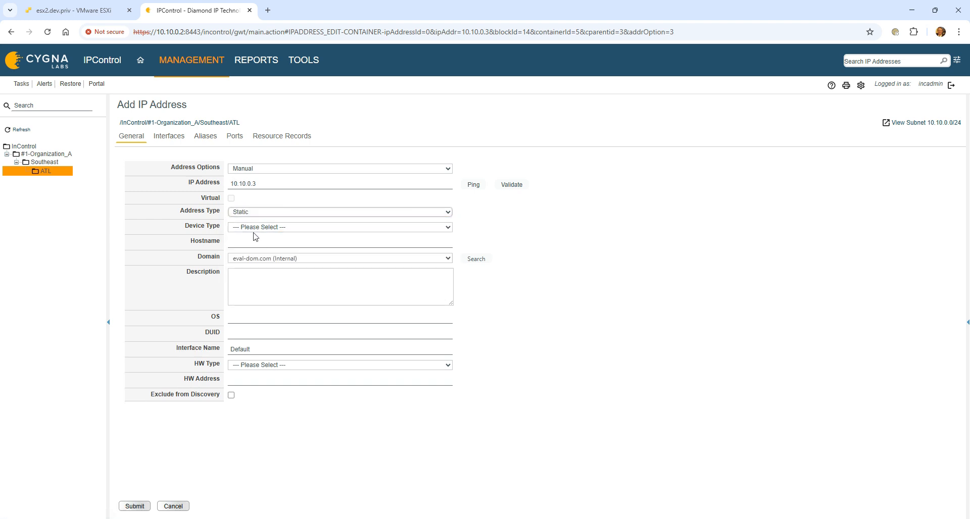
{"action": "left_click", "coordinate": [255, 228]}
{"action": "left_click", "coordinate": [277, 335]}
Set the hostname of the 10.10.0.3 record to sapphire-16-eval-agent1.
{"action": "left_click", "coordinate": [260, 242]}
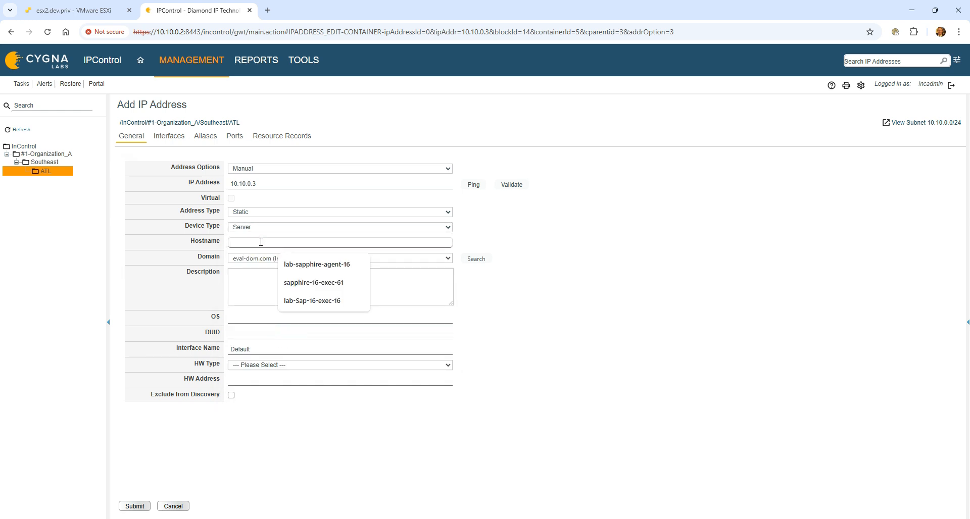
{"action": "left_click", "coordinate": [314, 282]}
{"action": "key", "text": "BackSpace"}
{"action": "key", "text": "BackSpace"}
{"action": "key", "text": "BackSpace"}
{"action": "key", "text": "BackSpace"}
{"action": "type", "text": "agen"}
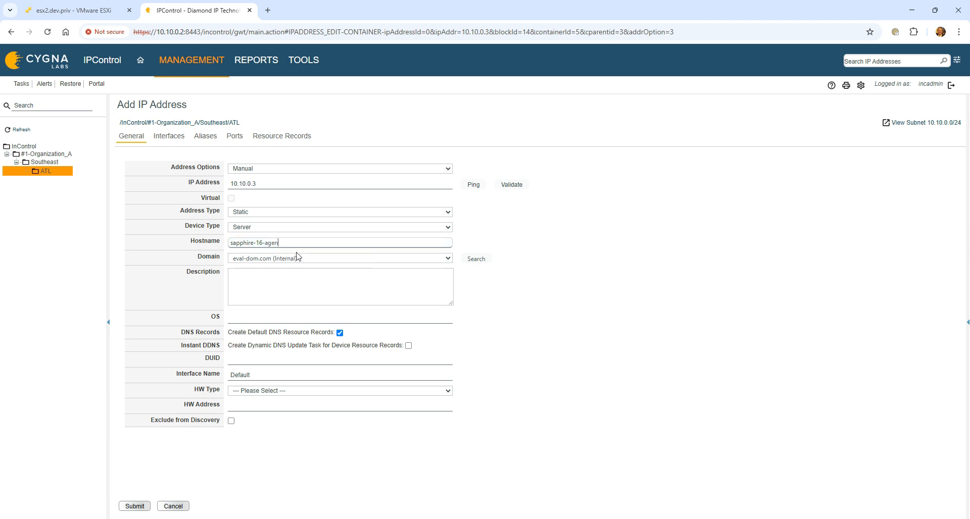
{"action": "key", "text": "BackSpace"}
{"action": "key", "text": "BackSpace"}
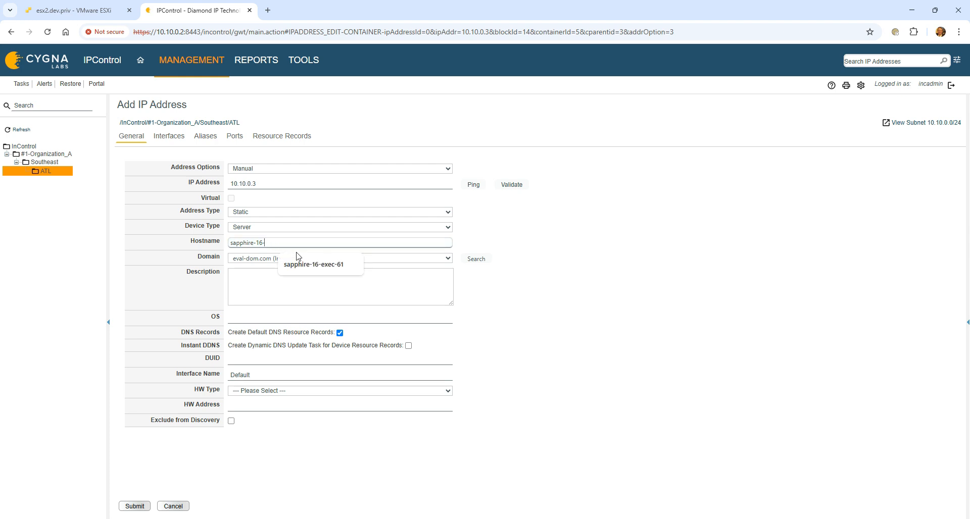
{"action": "type", "text": "eval-agent1"}
{"action": "key", "text": "Tab"}
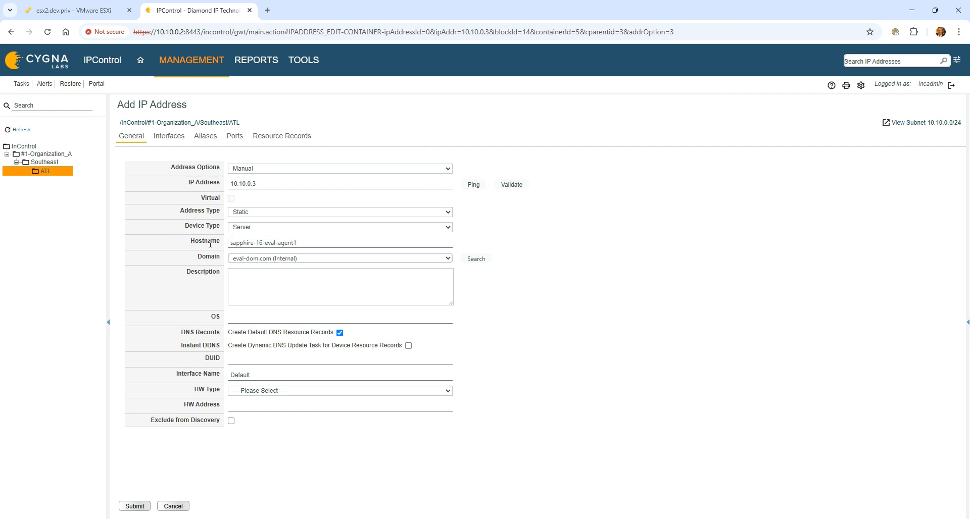
Keep eval-dom.com (Internal) as the domain, describe the 10.10.0.3 record as "Lab sapphire vnet" and save it.
{"action": "left_click", "coordinate": [274, 260]}
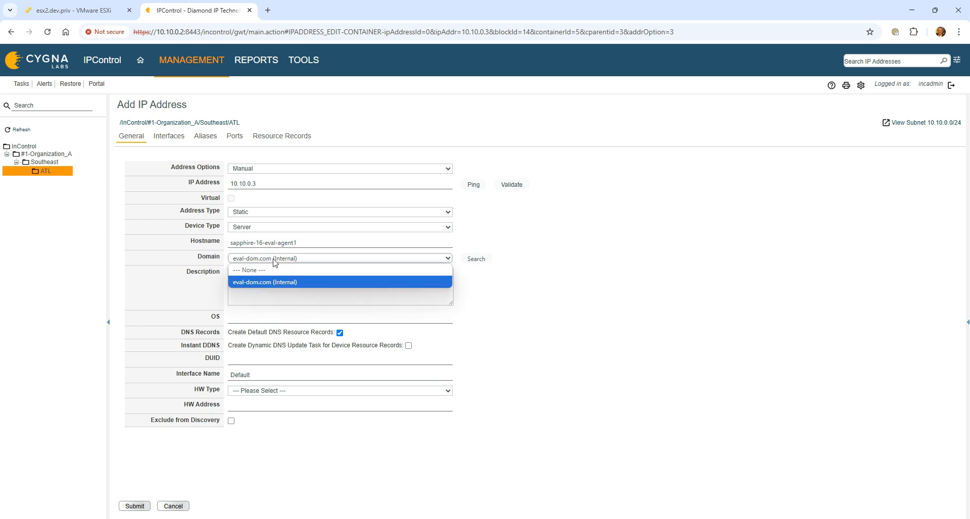
{"action": "left_click", "coordinate": [275, 260]}
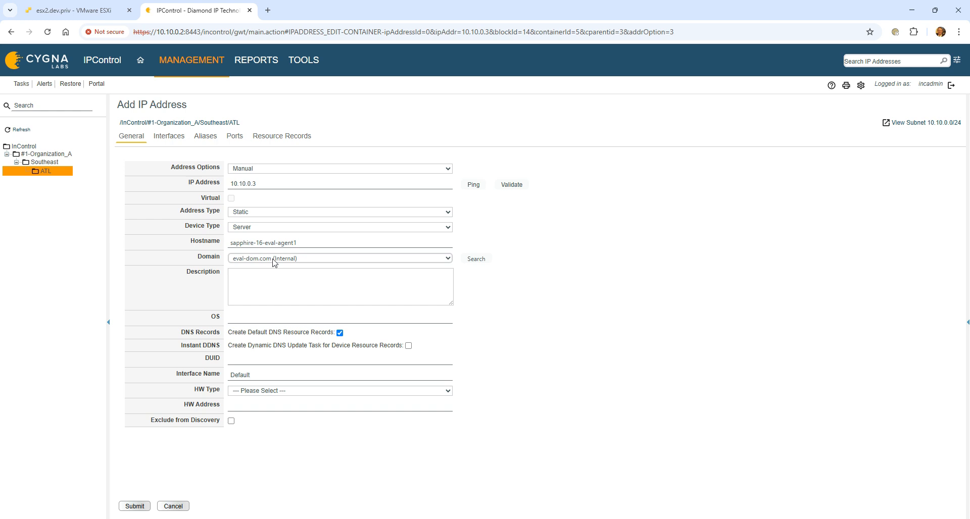
{"action": "left_click", "coordinate": [265, 261]}
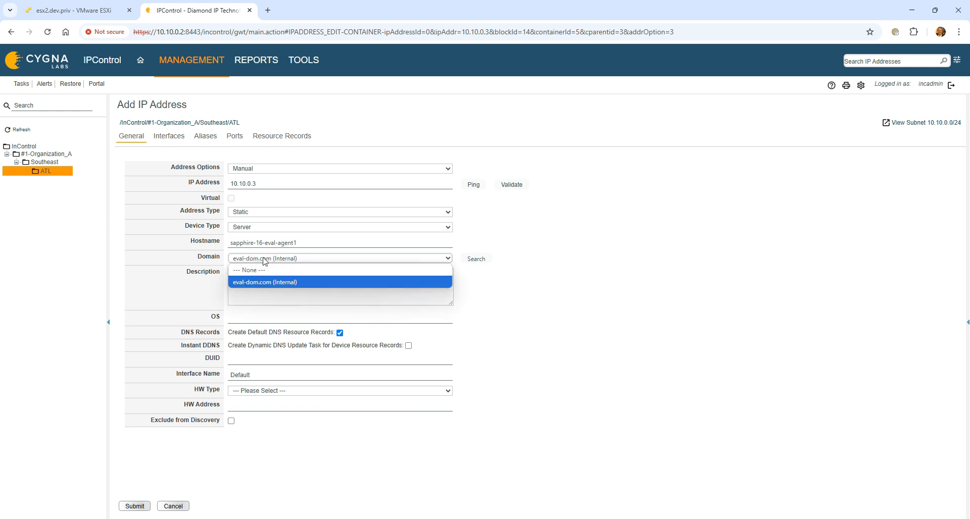
{"action": "left_click", "coordinate": [290, 261]}
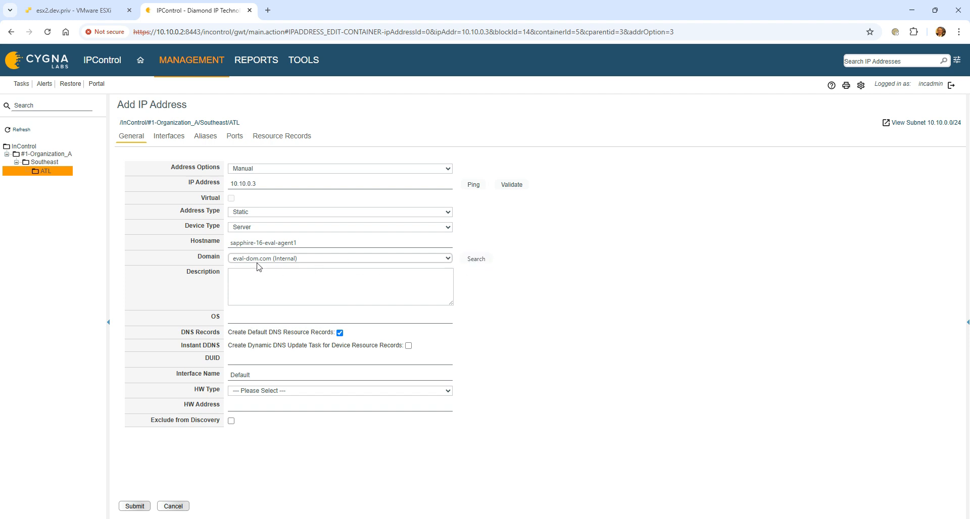
{"action": "left_click", "coordinate": [269, 282]}
{"action": "type", "text": "Lab sapp"}
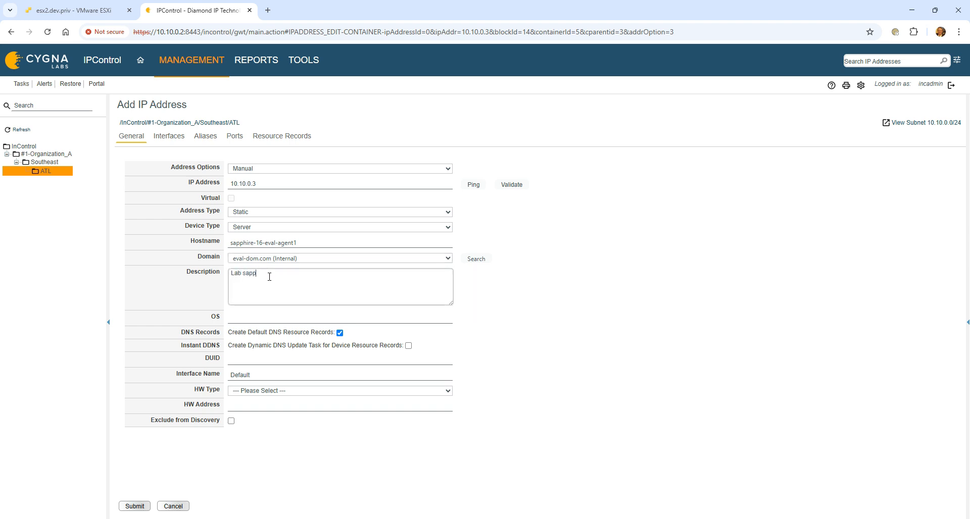
{"action": "type", "text": "hire vnet"}
{"action": "key", "text": "Tab"}
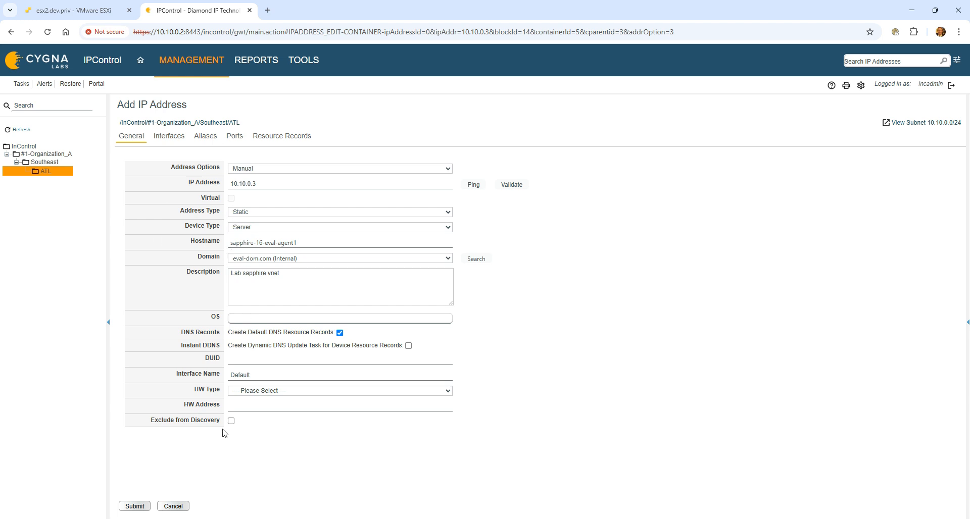
{"action": "left_click", "coordinate": [135, 506]}
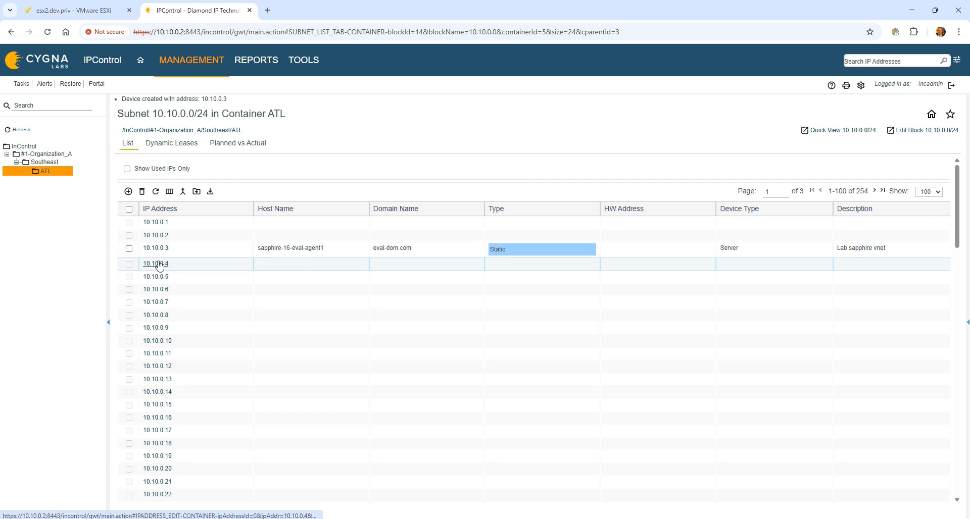
Start an IP address record for 10.10.0.4 with address type Static and device type Server.
{"action": "left_click", "coordinate": [160, 265]}
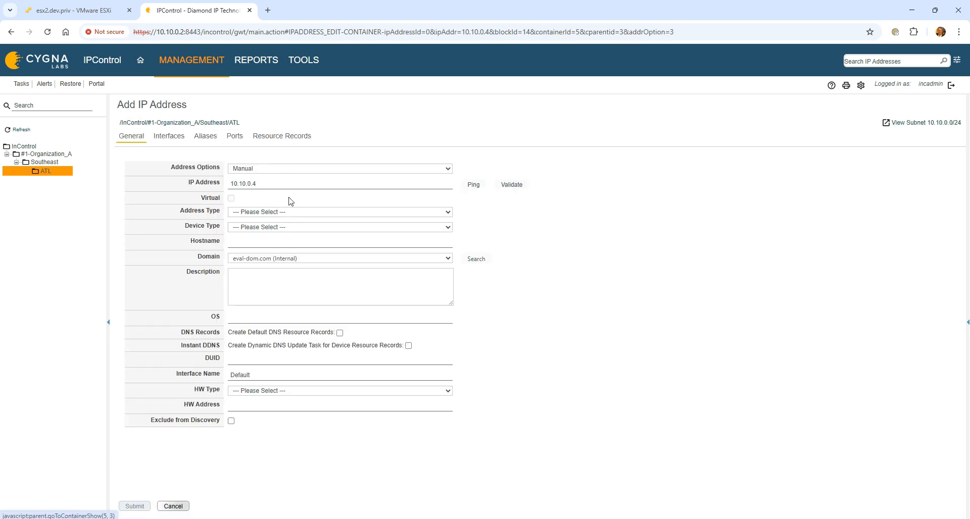
{"action": "left_click", "coordinate": [303, 212]}
{"action": "left_click", "coordinate": [302, 283]}
{"action": "left_click", "coordinate": [297, 227]}
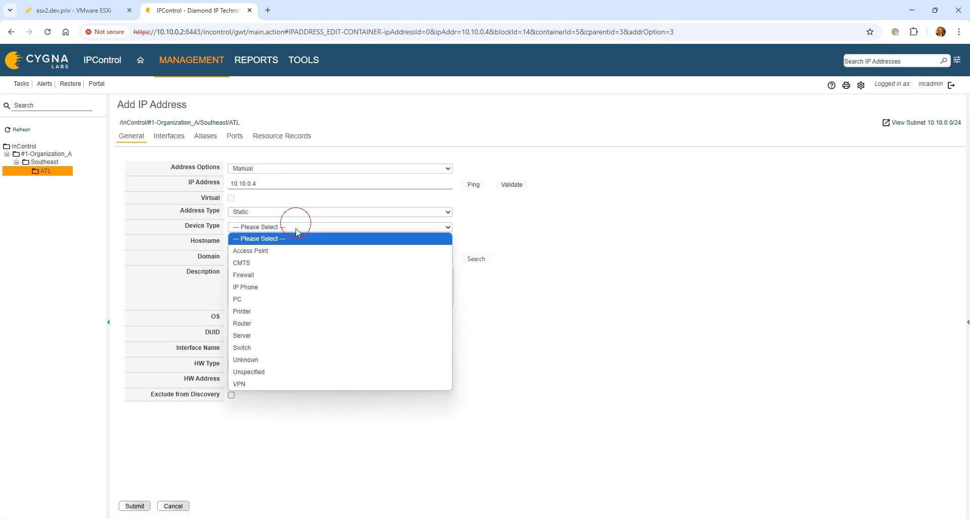
{"action": "left_click", "coordinate": [298, 335]}
Give the 10.10.0.4 record the hostname sapphire-16-eval-agent2 and save it.
{"action": "left_click", "coordinate": [275, 243]}
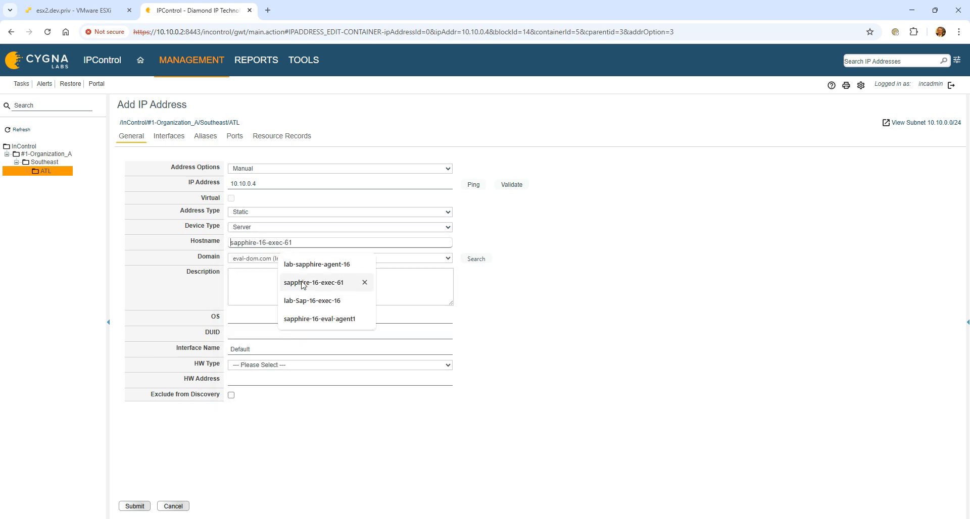
{"action": "left_click", "coordinate": [314, 319]}
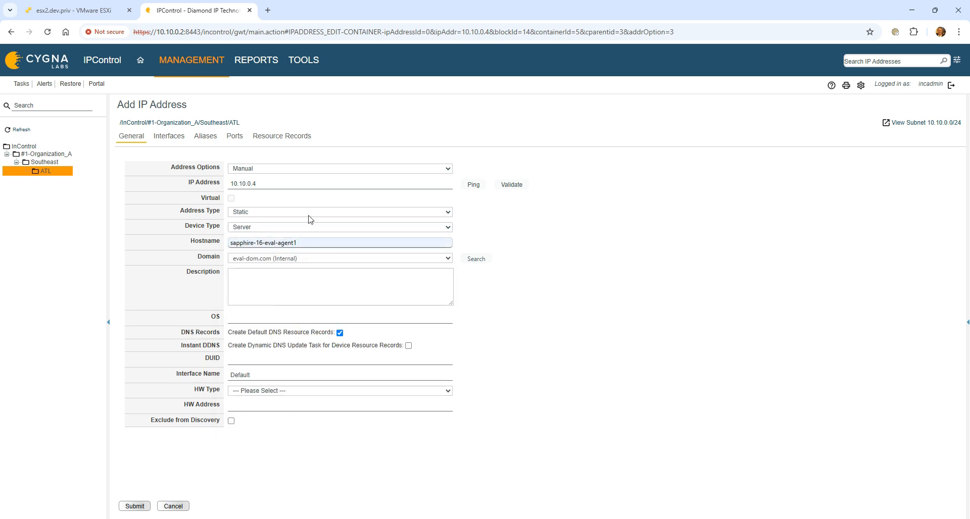
{"action": "key", "text": "BackSpace"}
{"action": "type", "text": "2"}
{"action": "left_click", "coordinate": [136, 507]}
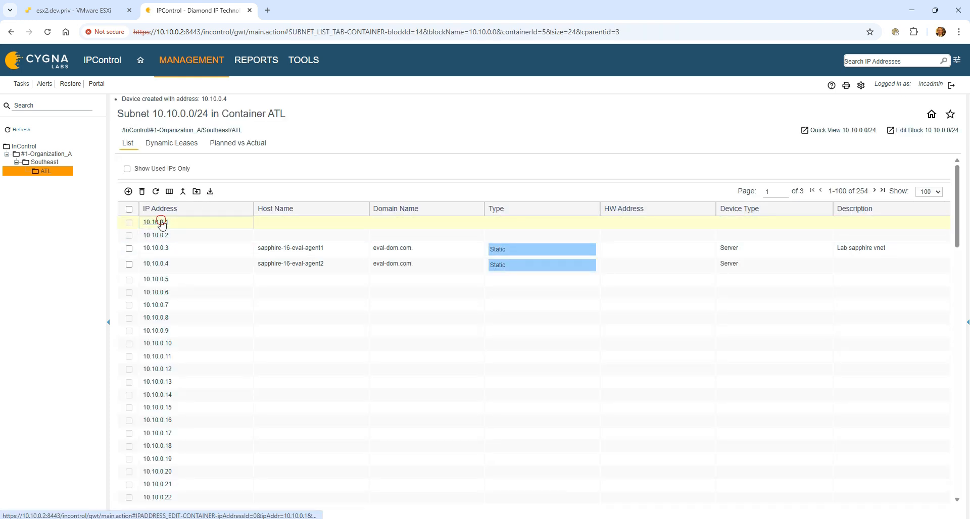
{"action": "left_click", "coordinate": [161, 223]}
{"action": "left_click", "coordinate": [268, 213]}
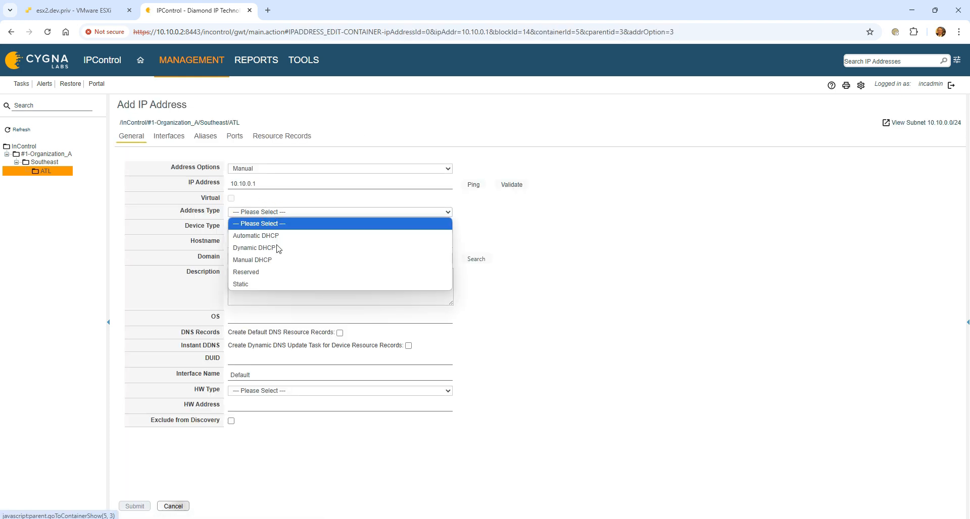
{"action": "left_click", "coordinate": [277, 283]}
{"action": "left_click", "coordinate": [263, 228]}
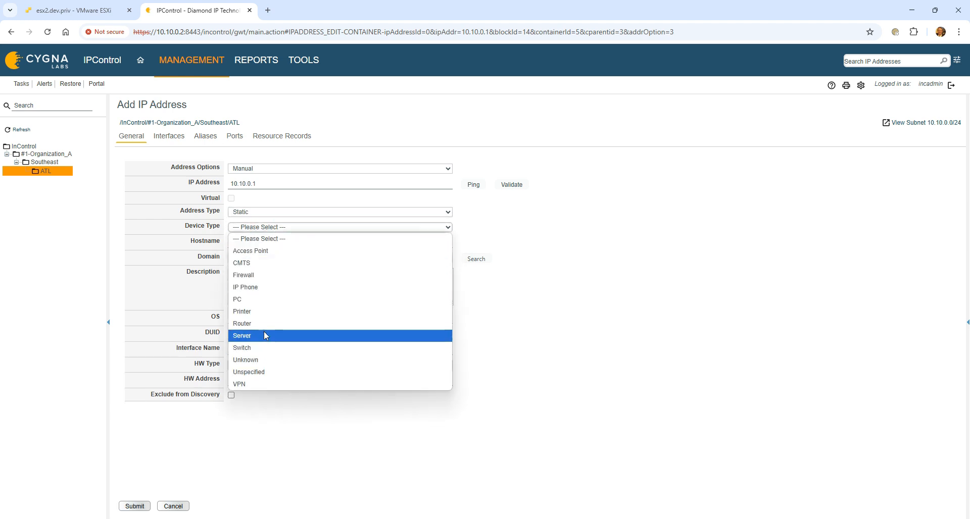
{"action": "left_click", "coordinate": [669, 329]}
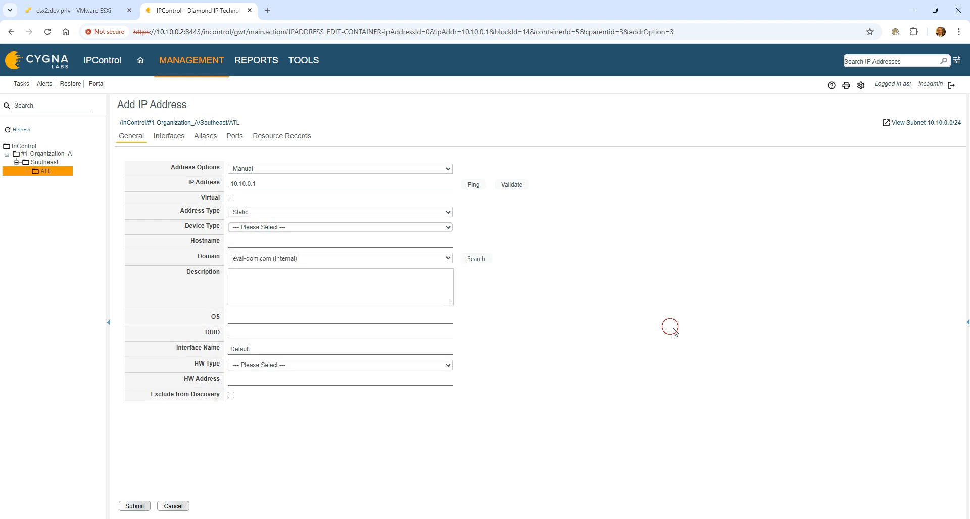
{"action": "left_click", "coordinate": [176, 507]}
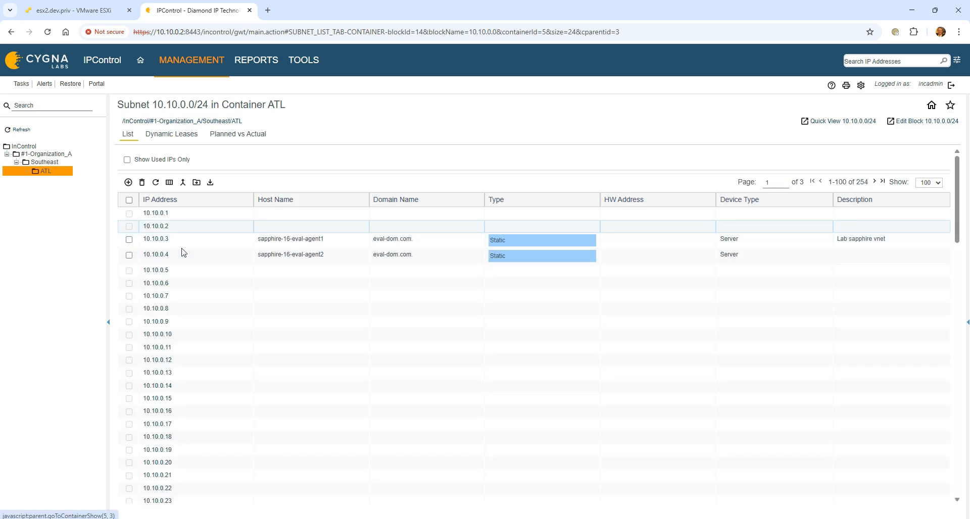
Start an IP address record for 10.10.0.2 with address type Static and device type Server.
{"action": "left_click", "coordinate": [174, 232]}
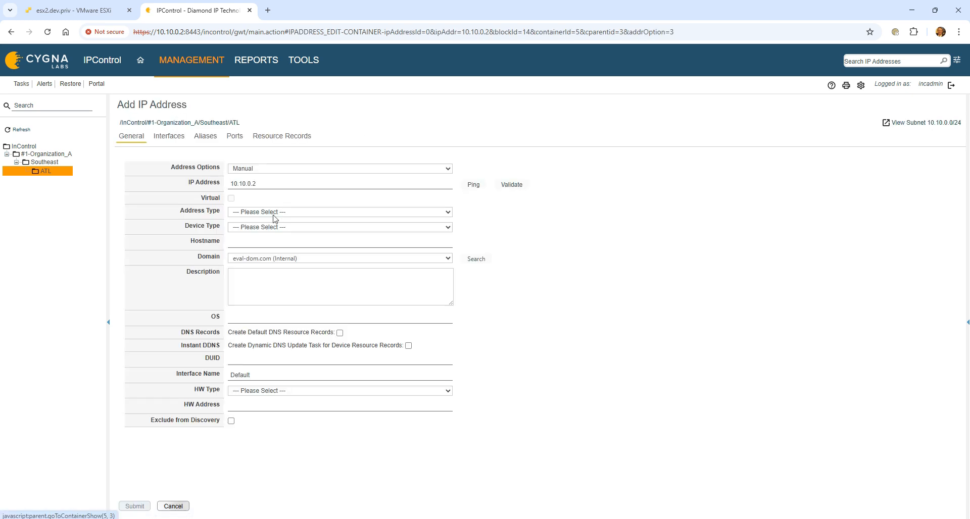
{"action": "left_click", "coordinate": [275, 214]}
{"action": "left_click", "coordinate": [275, 282]}
{"action": "left_click", "coordinate": [255, 228]}
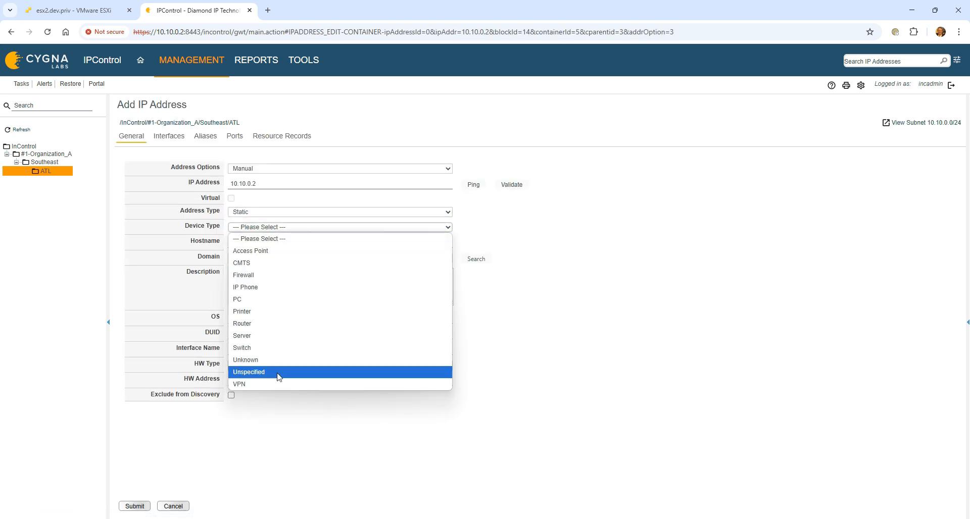
{"action": "left_click", "coordinate": [275, 335]}
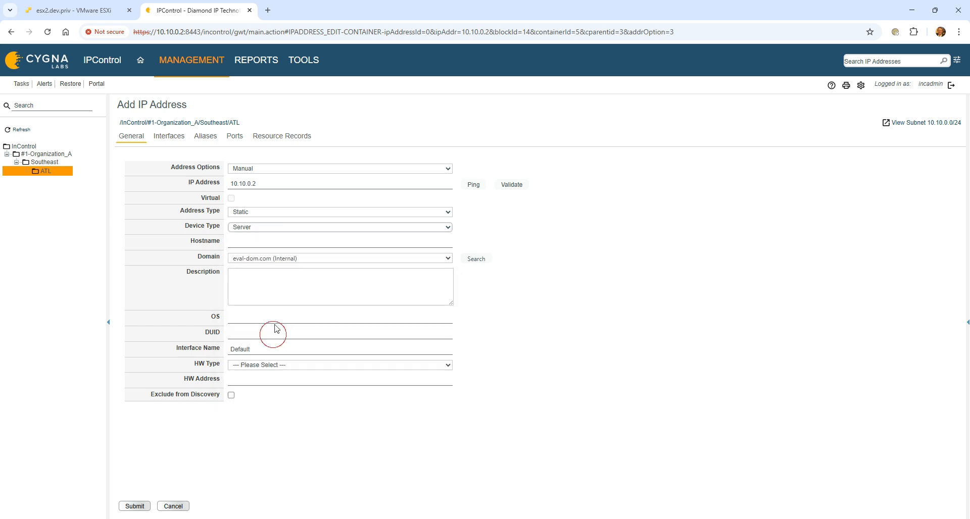
Give the 10.10.0.2 record the hostname sapphire-16-eval-exec and save it.
{"action": "left_click", "coordinate": [257, 243]}
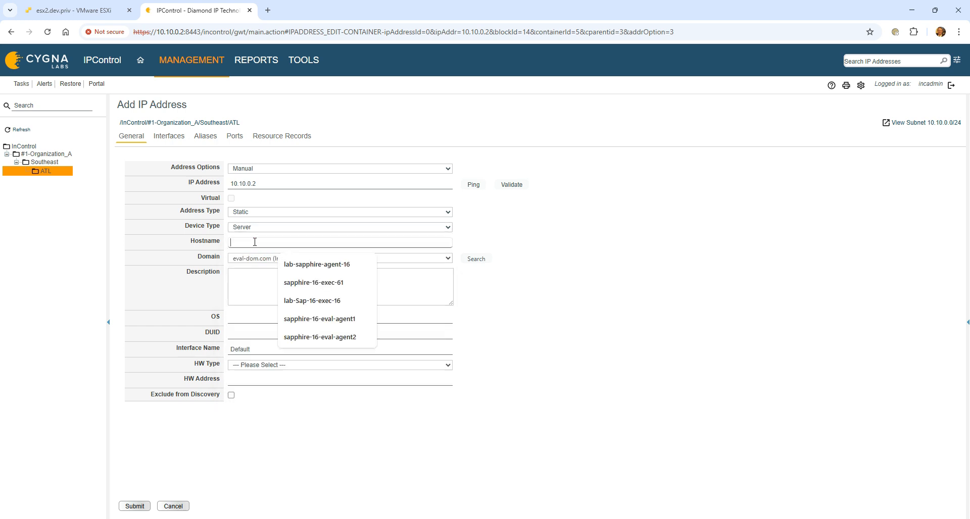
{"action": "left_click", "coordinate": [363, 318]}
{"action": "left_click", "coordinate": [319, 241]}
{"action": "key", "text": "BackSpace"}
{"action": "key", "text": "BackSpace"}
{"action": "key", "text": "BackSpace"}
{"action": "key", "text": "BackSpace"}
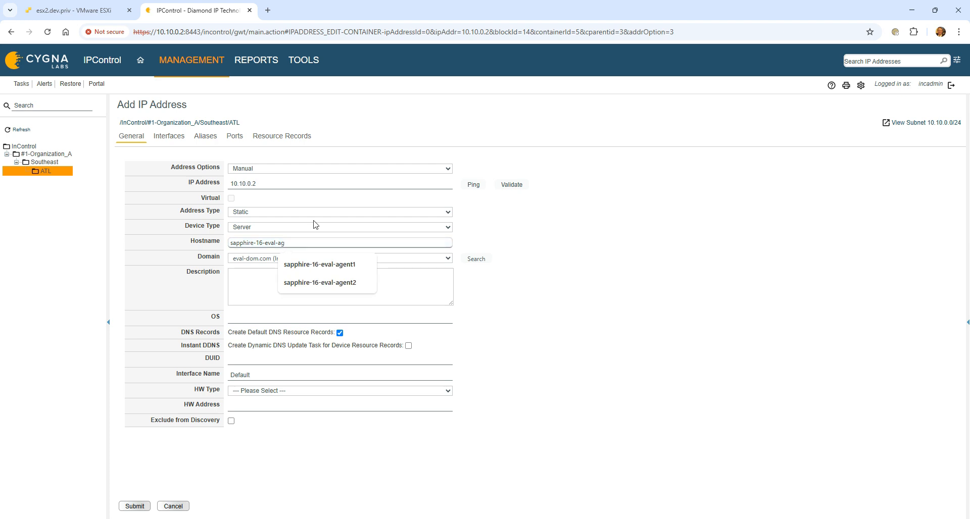
{"action": "type", "text": "-exec"}
{"action": "key", "text": "Tab"}
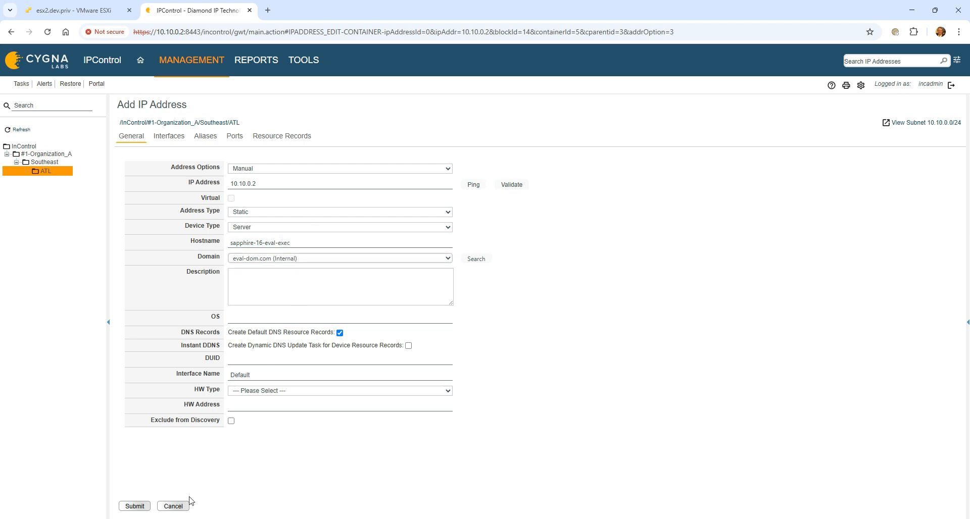
{"action": "left_click", "coordinate": [139, 507]}
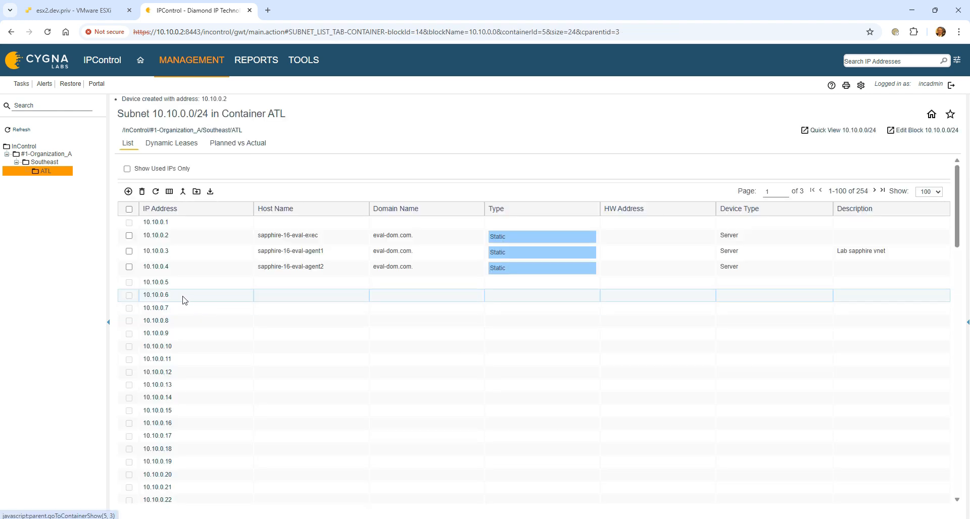
Start an IP address record for 10.10.0.5 with address type Static and device type Server.
{"action": "left_click", "coordinate": [158, 283]}
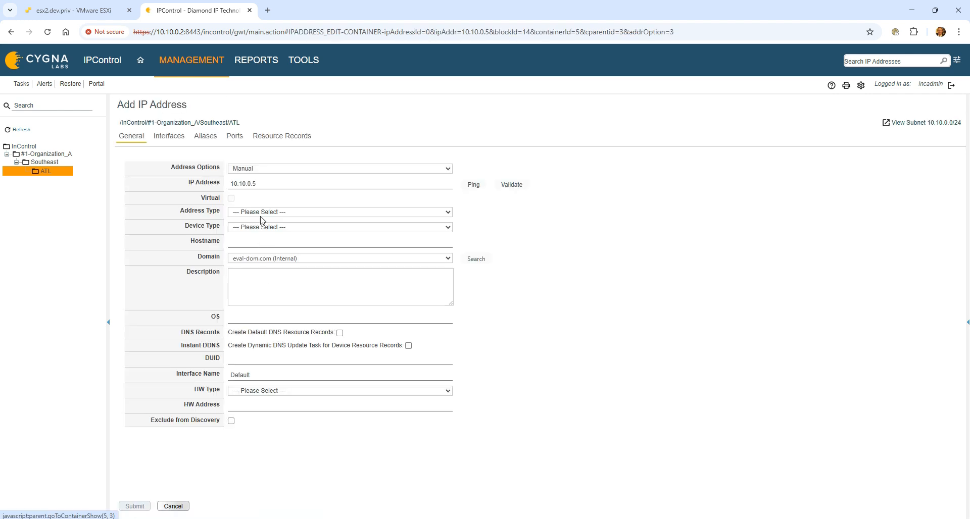
{"action": "left_click", "coordinate": [263, 212]}
{"action": "left_click", "coordinate": [264, 281]}
{"action": "left_click", "coordinate": [253, 226]}
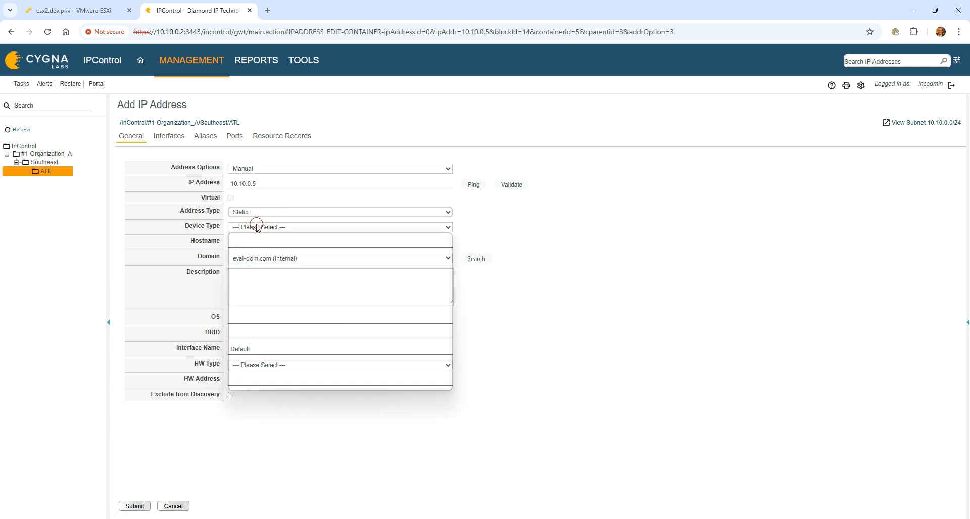
{"action": "left_click", "coordinate": [250, 335]}
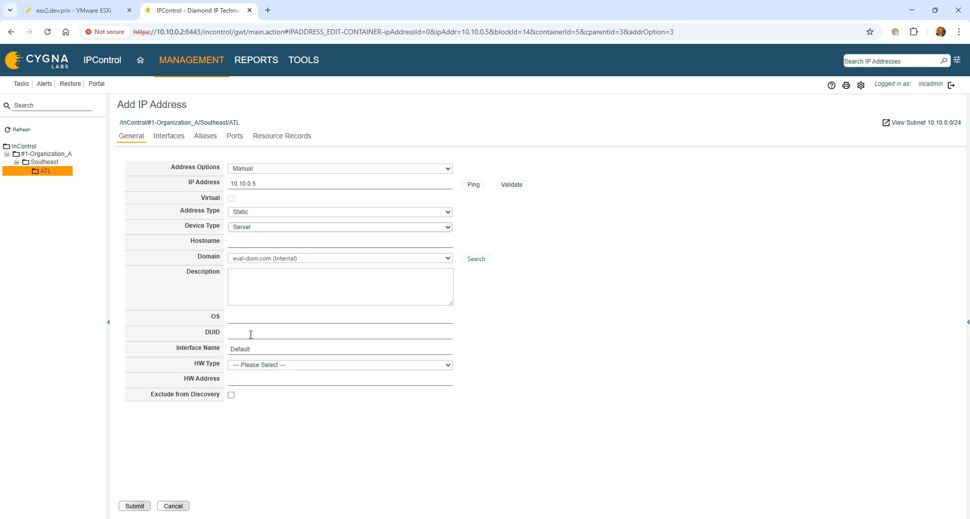
Give the 10.10.0.5 record the hostname sapphire-16-eval-caa and save it.
{"action": "left_click", "coordinate": [251, 240]}
{"action": "left_click", "coordinate": [305, 364]}
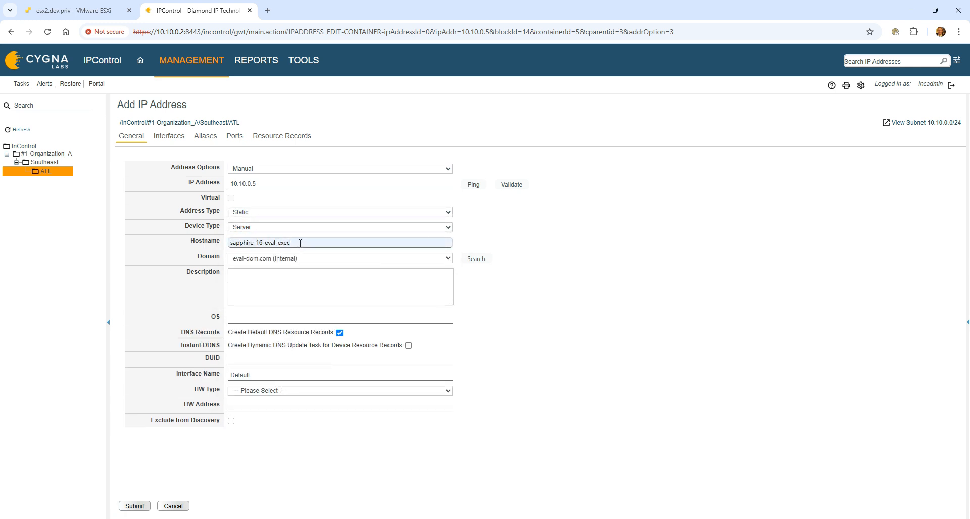
{"action": "key", "text": "BackSpace"}
{"action": "key", "text": "BackSpace"}
{"action": "key", "text": "BackSpace"}
{"action": "type", "text": "aa"}
{"action": "left_click", "coordinate": [133, 507]}
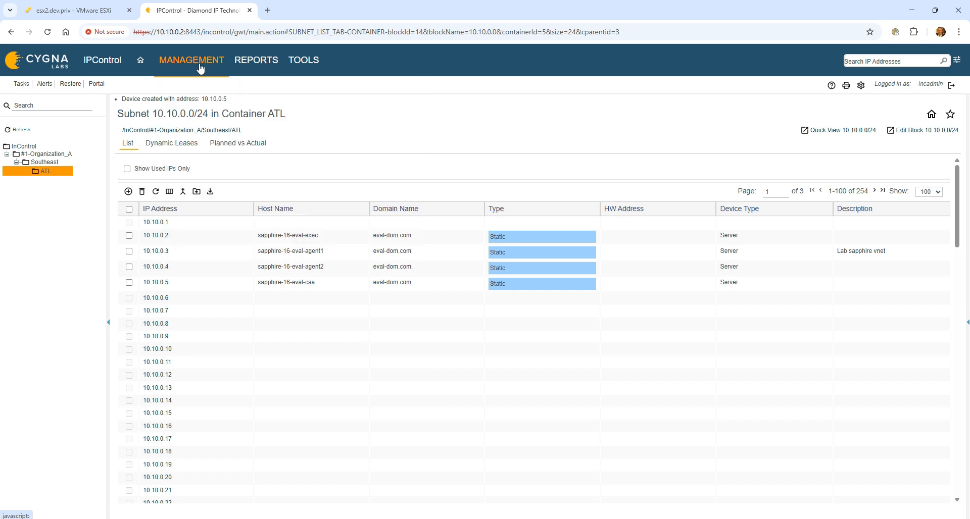
For the sapphire-16-eval-agent1 DHCP server, set dynamic DNS updates to lastin and the policy set to Standard ISC DHCP 4.4 Policy Set.
{"action": "mouse_move", "coordinate": [200, 68]}
{"action": "left_click", "coordinate": [354, 101]}
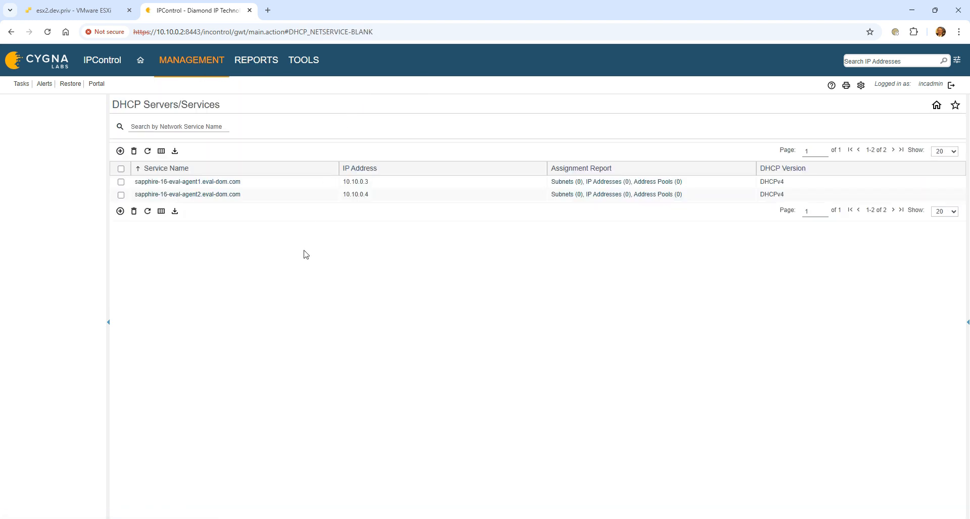
{"action": "left_click", "coordinate": [192, 184]}
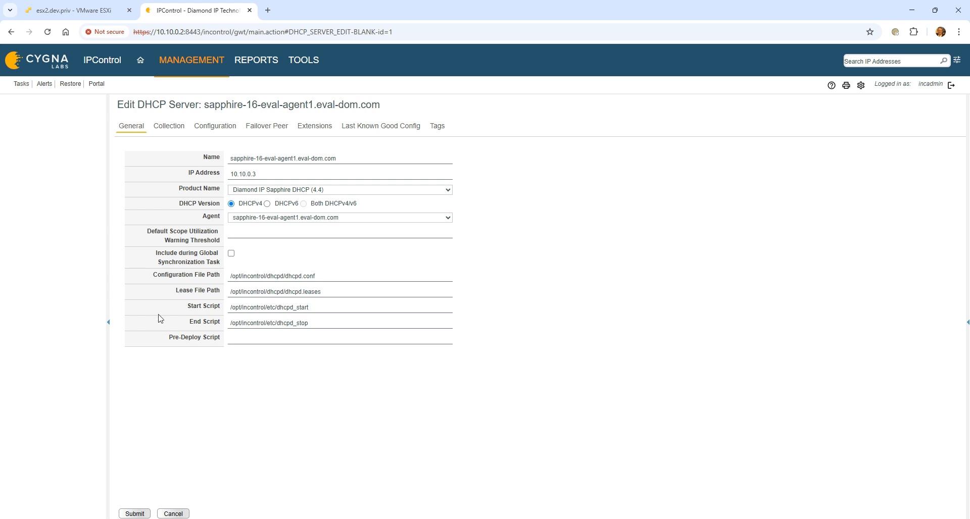
{"action": "left_click", "coordinate": [247, 233]}
{"action": "left_click", "coordinate": [225, 129]}
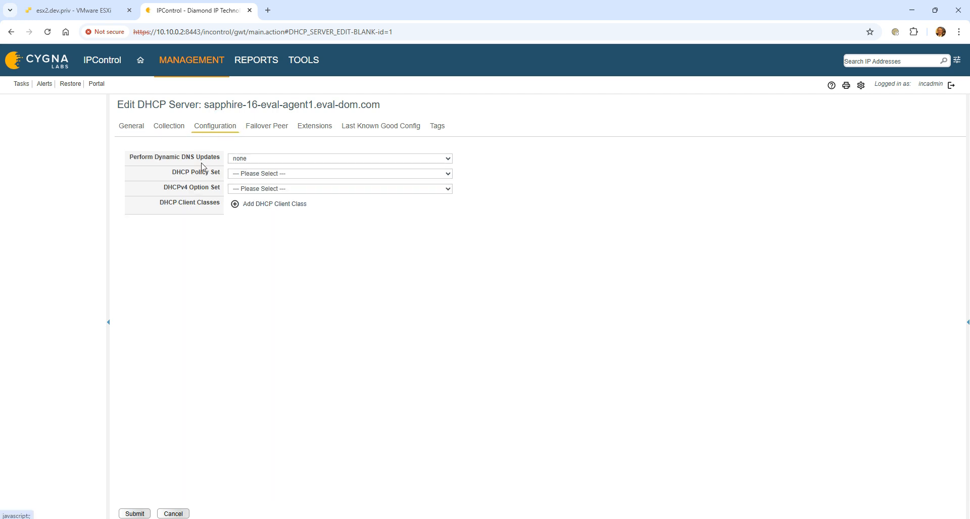
{"action": "left_click", "coordinate": [275, 158]}
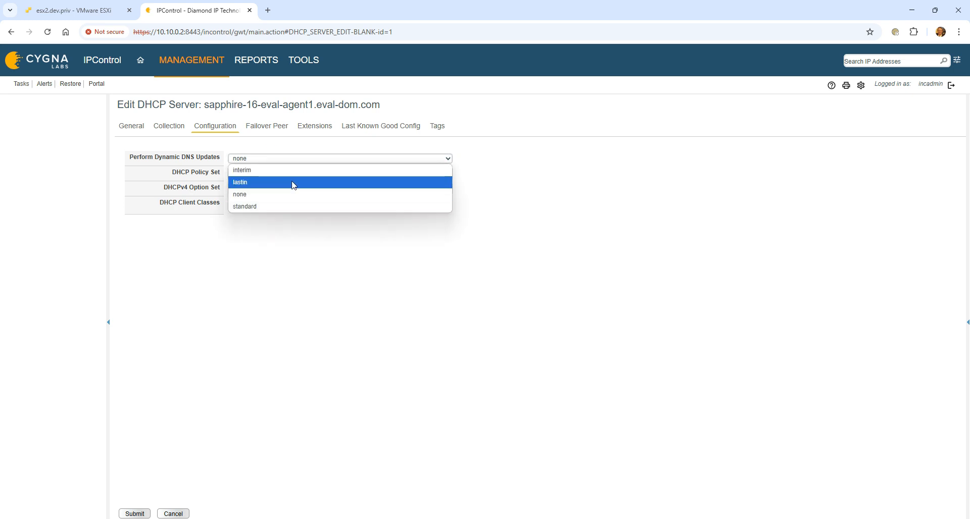
{"action": "left_click", "coordinate": [300, 182]}
{"action": "left_click", "coordinate": [293, 174]}
{"action": "scroll", "coordinate": [326, 268], "scroll_direction": "down", "scroll_amount": 3}
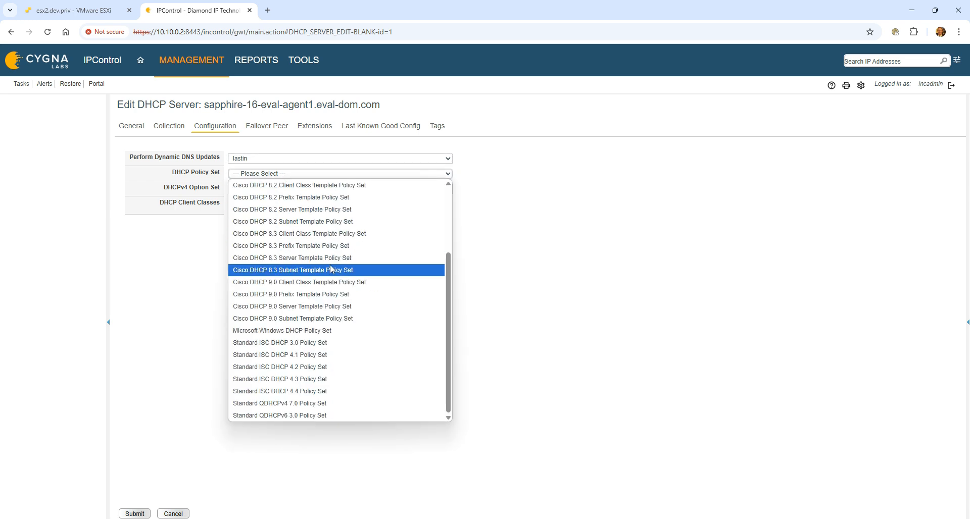
{"action": "left_click", "coordinate": [339, 392]}
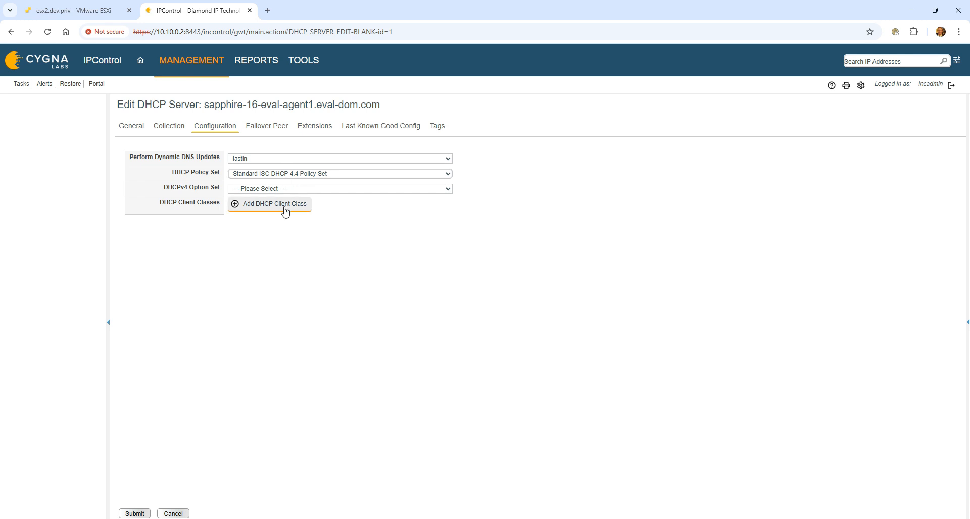
Add sapphire-16-eval-agent2.eval-dom.com as failover peer of the agent1 DHCP server and save the server.
{"action": "left_click", "coordinate": [271, 129]}
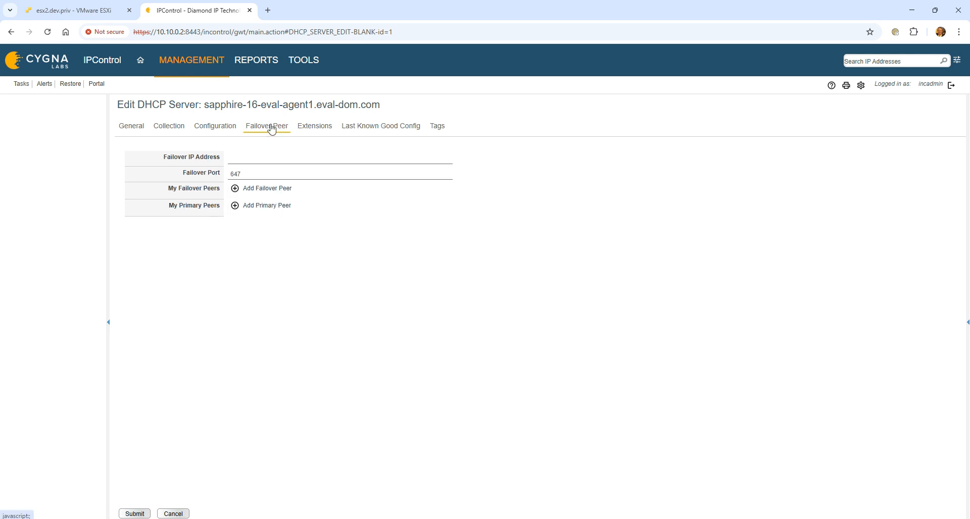
{"action": "left_click", "coordinate": [261, 188]}
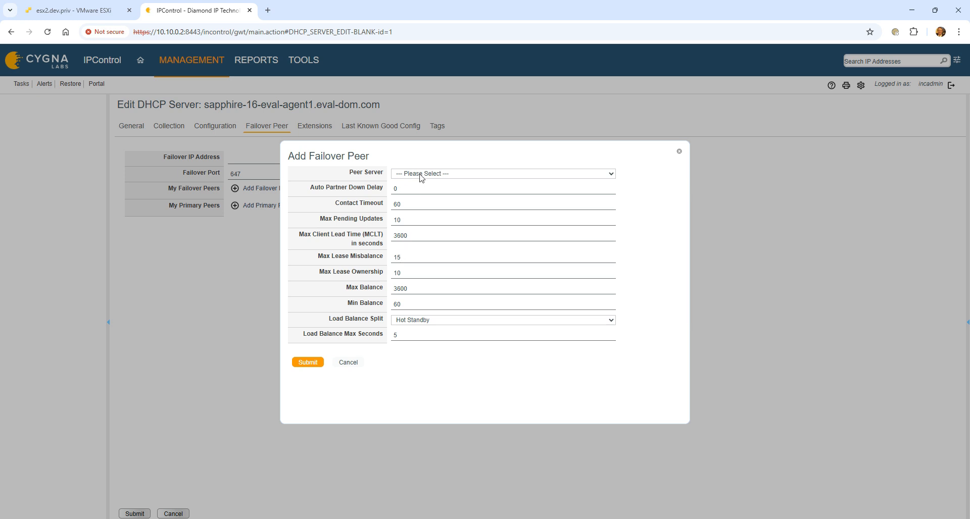
{"action": "left_click", "coordinate": [421, 178]}
{"action": "left_click", "coordinate": [433, 199]}
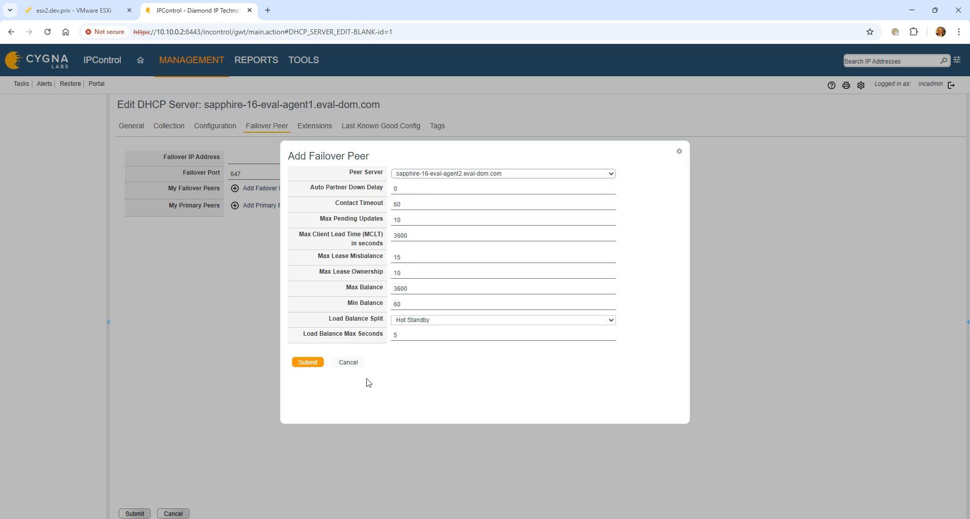
{"action": "left_click", "coordinate": [308, 362]}
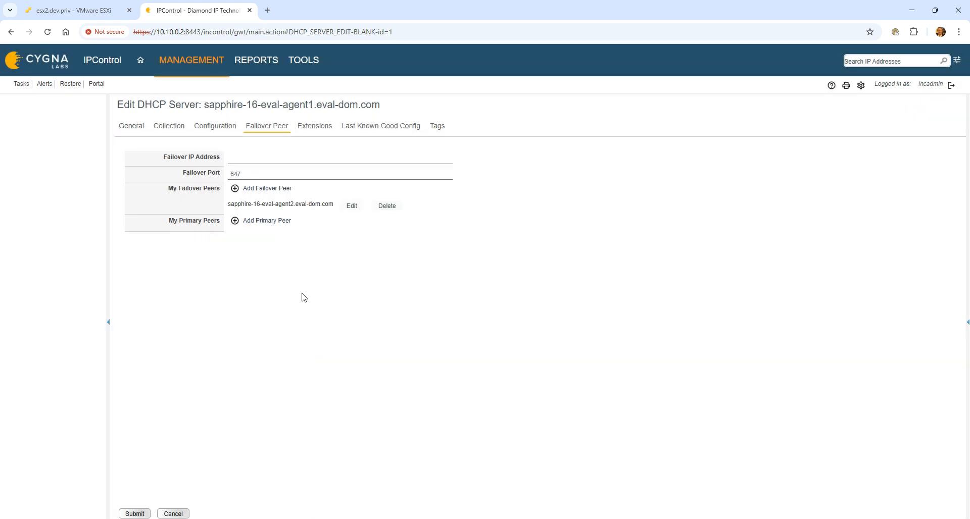
{"action": "left_click", "coordinate": [134, 514]}
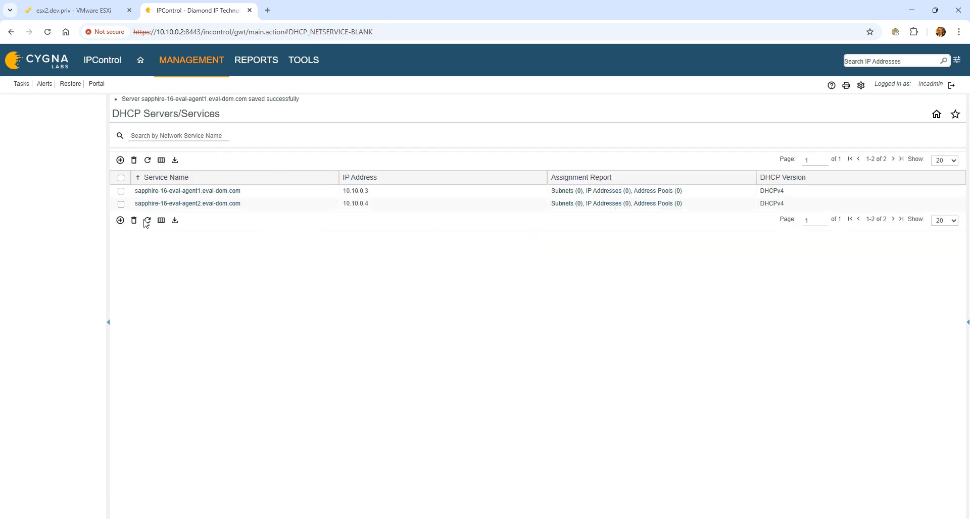
Set the sapphire-16-eval-agent2 DHCP server to lastin dynamic DNS updates and the Standard ISC DHCP 4.4 Policy Set, and save it.
{"action": "left_click", "coordinate": [203, 204]}
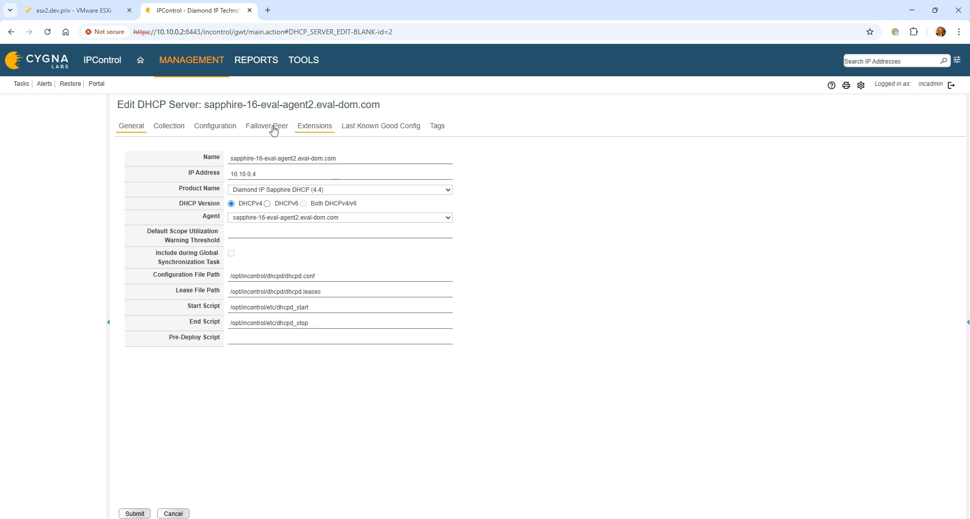
{"action": "left_click", "coordinate": [273, 131]}
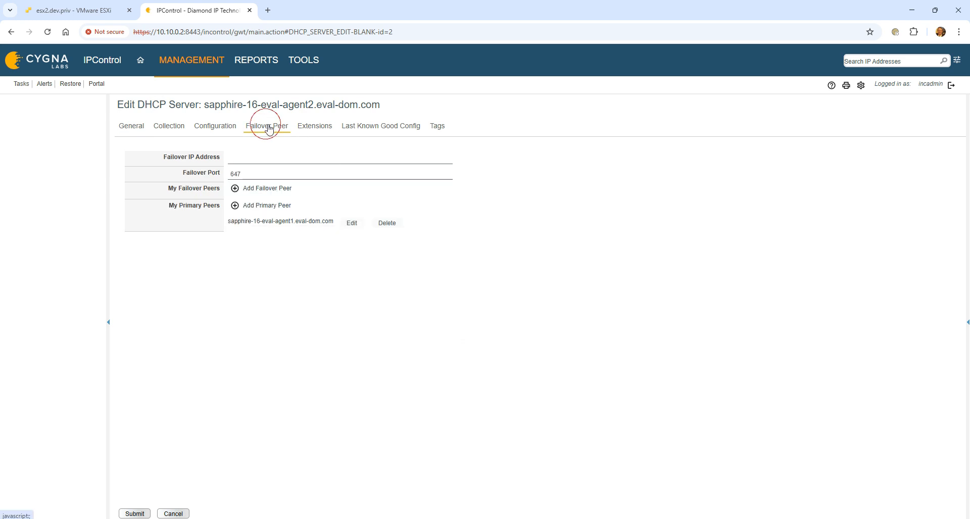
{"action": "left_click", "coordinate": [217, 126]}
{"action": "left_click", "coordinate": [261, 157]}
{"action": "left_click", "coordinate": [274, 184]}
{"action": "left_click", "coordinate": [270, 174]}
{"action": "scroll", "coordinate": [305, 280], "scroll_direction": "down", "scroll_amount": 5}
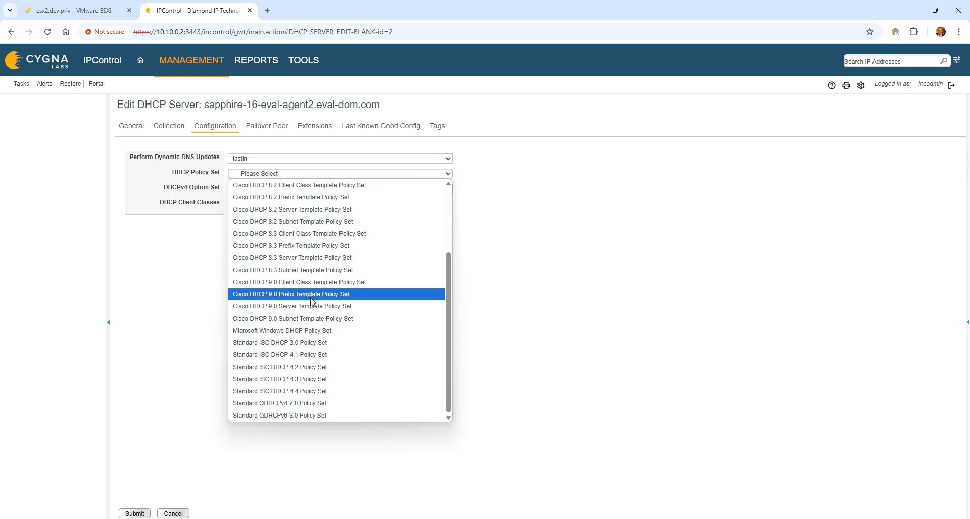
{"action": "left_click", "coordinate": [328, 391]}
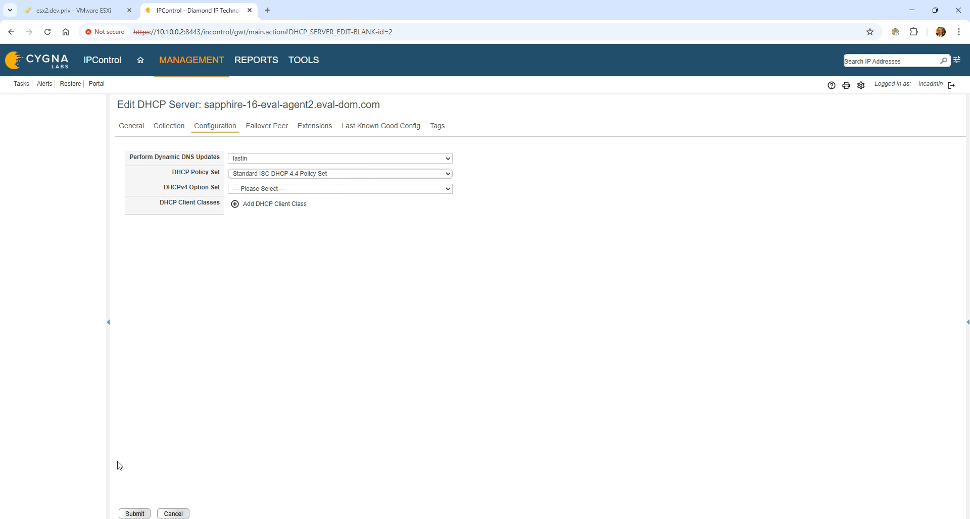
{"action": "left_click", "coordinate": [135, 513]}
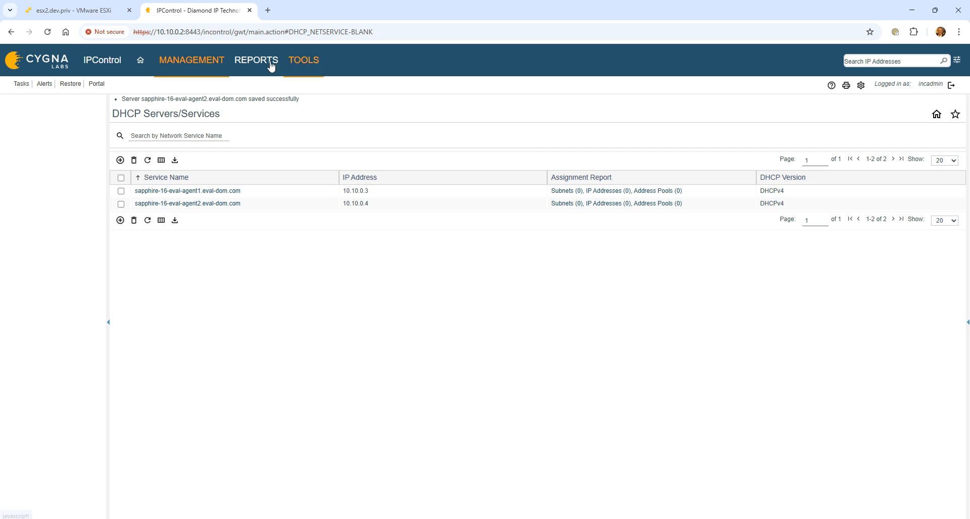
Show 50 DHCP policy sets per page and delete all Cisco DHCP template policy sets, leaving the Microsoft Windows DHCP Policy Set unselected.
{"action": "left_click", "coordinate": [214, 62]}
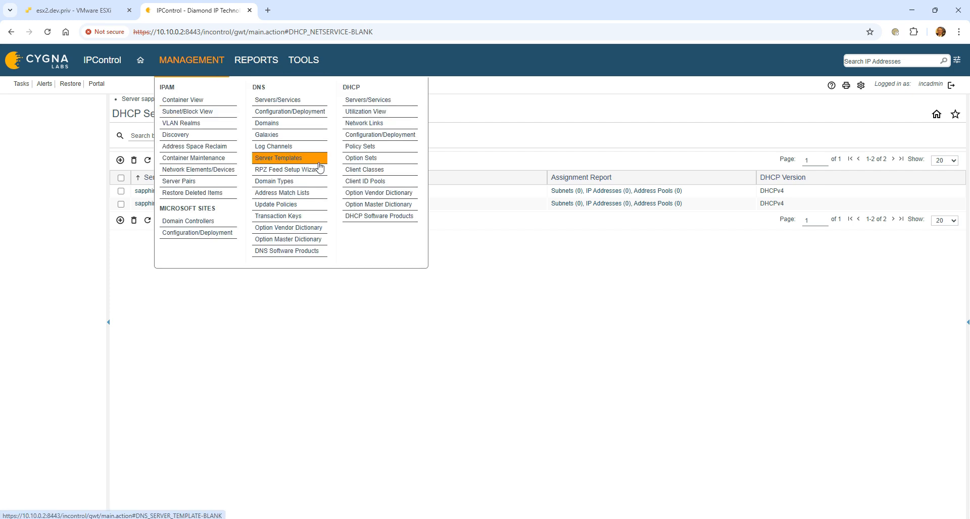
{"action": "left_click", "coordinate": [380, 151]}
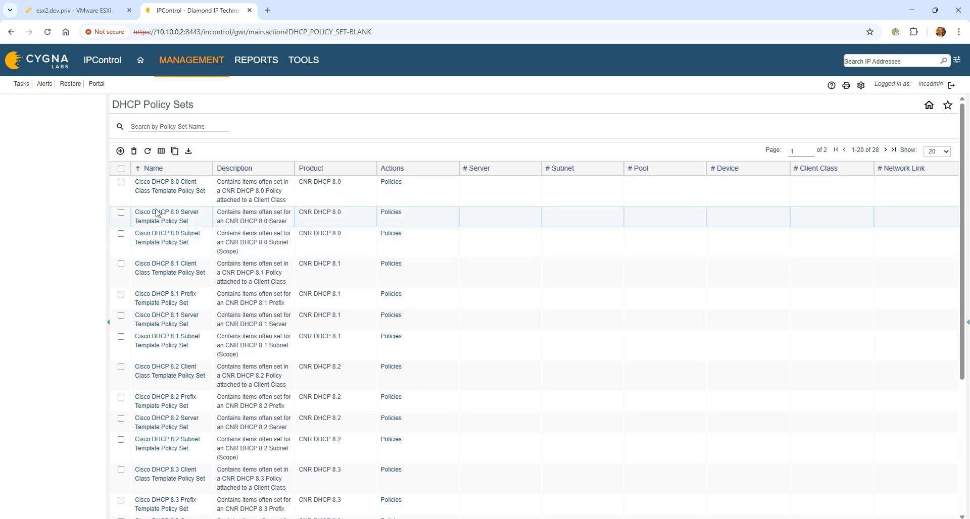
{"action": "left_click", "coordinate": [121, 170]}
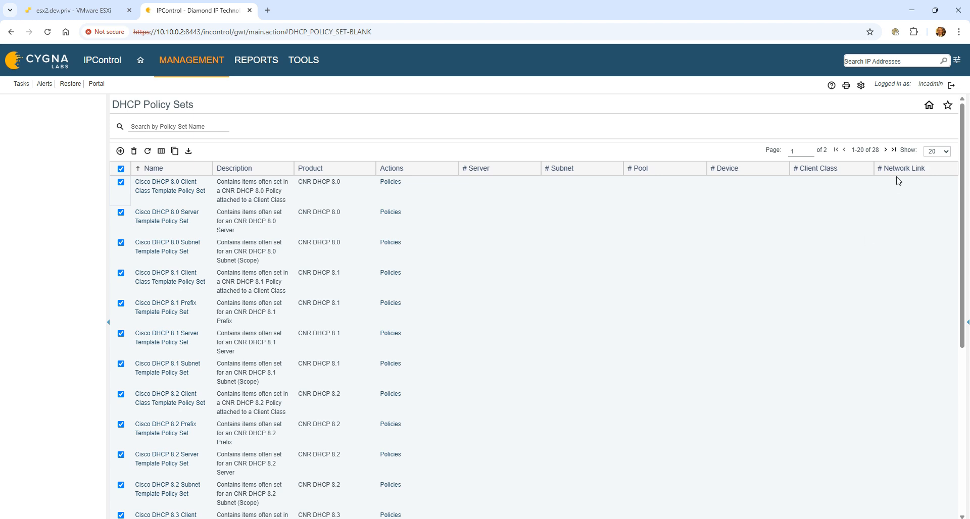
{"action": "left_click", "coordinate": [937, 151]}
{"action": "left_click", "coordinate": [941, 199]}
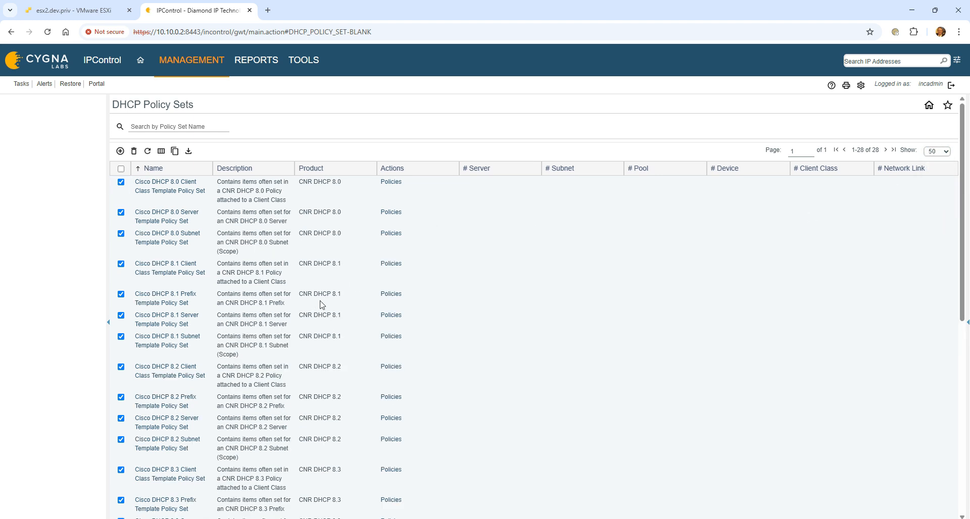
{"action": "scroll", "coordinate": [322, 305], "scroll_direction": "down", "scroll_amount": 6}
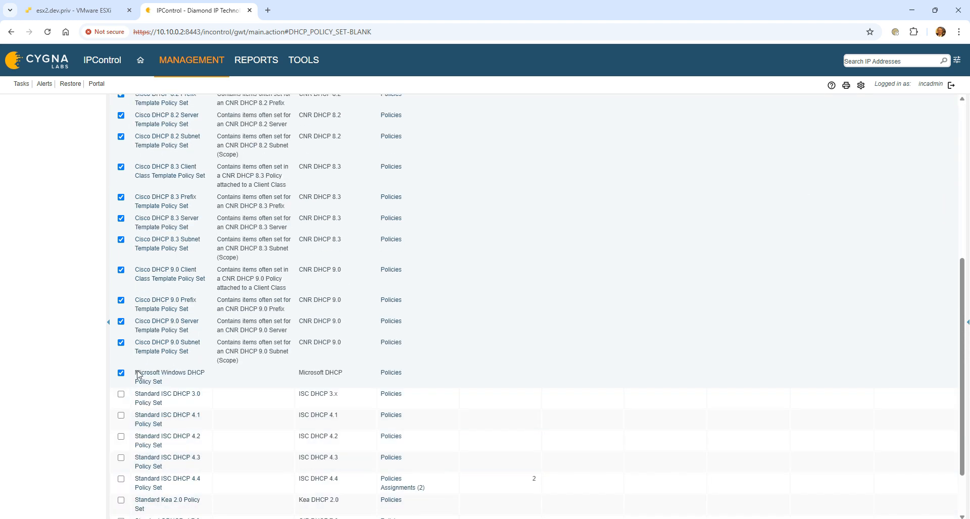
{"action": "left_click", "coordinate": [120, 373]}
{"action": "scroll", "coordinate": [555, 458], "scroll_direction": "down", "scroll_amount": 2}
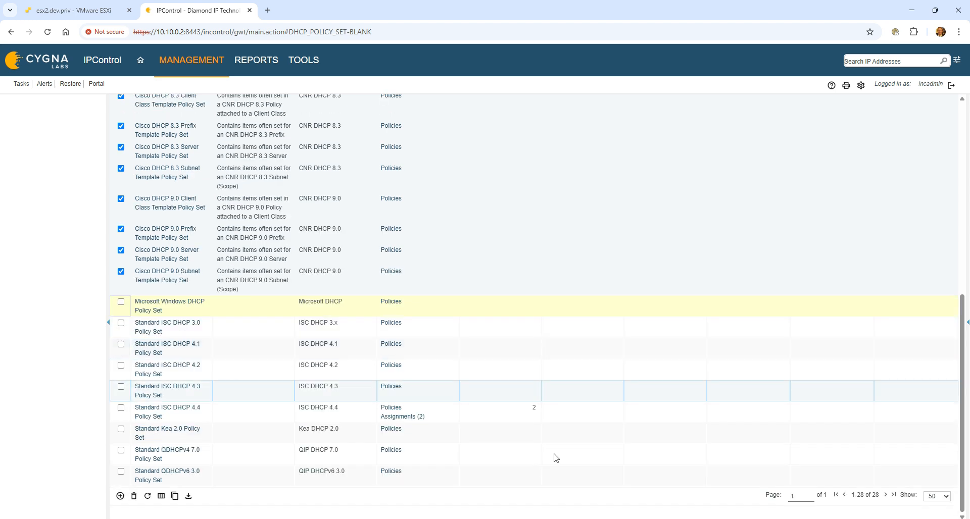
{"action": "left_click", "coordinate": [134, 496]}
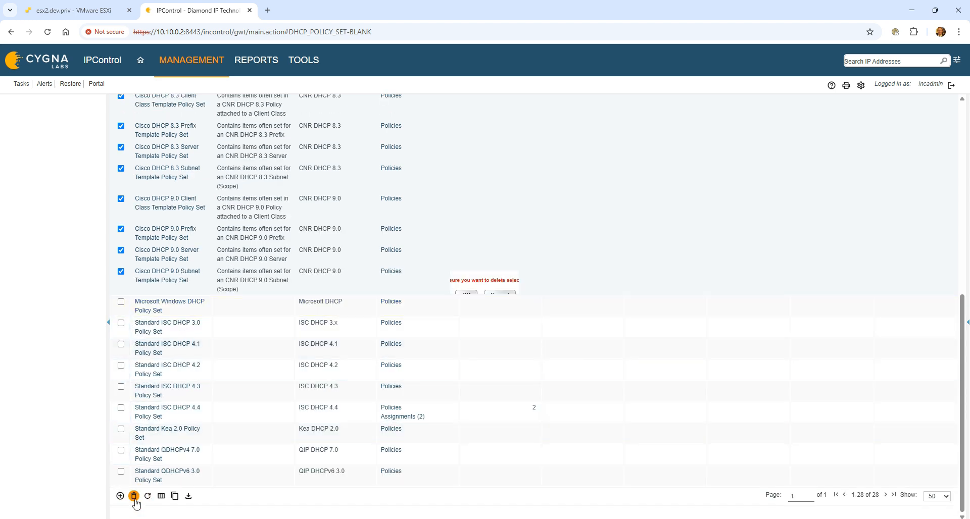
{"action": "left_click", "coordinate": [465, 298]}
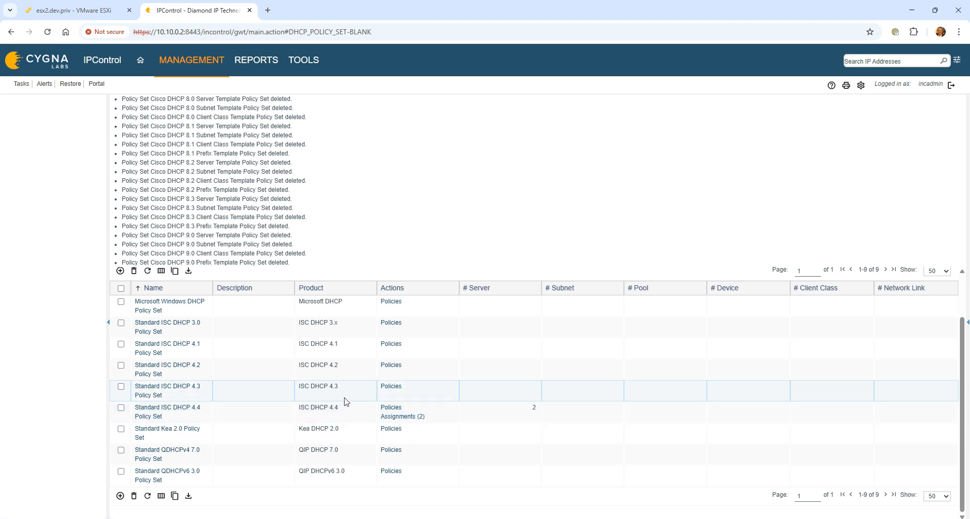
Show all policies of the Standard ISC DHCP 4.4 Policy Set and set Abandon Lease Time to 120.
{"action": "left_click", "coordinate": [391, 407]}
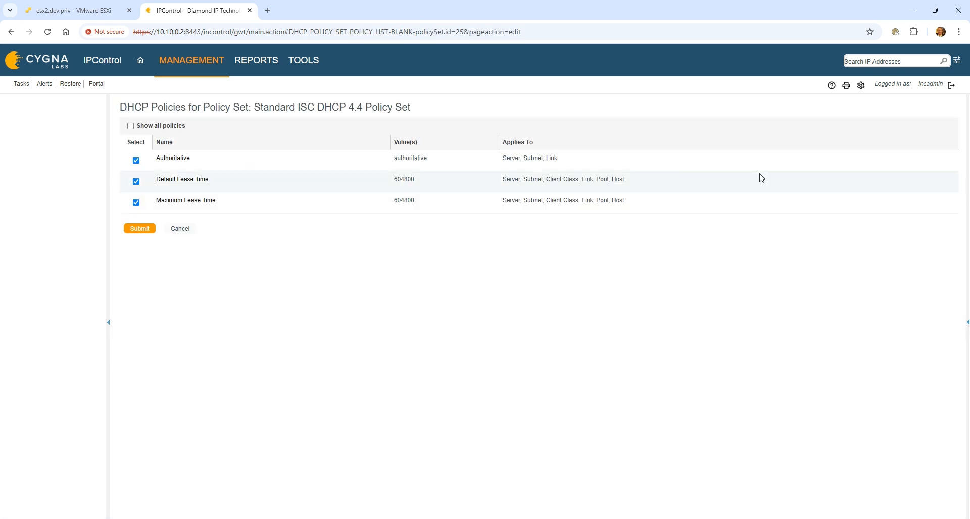
{"action": "left_click", "coordinate": [130, 126]}
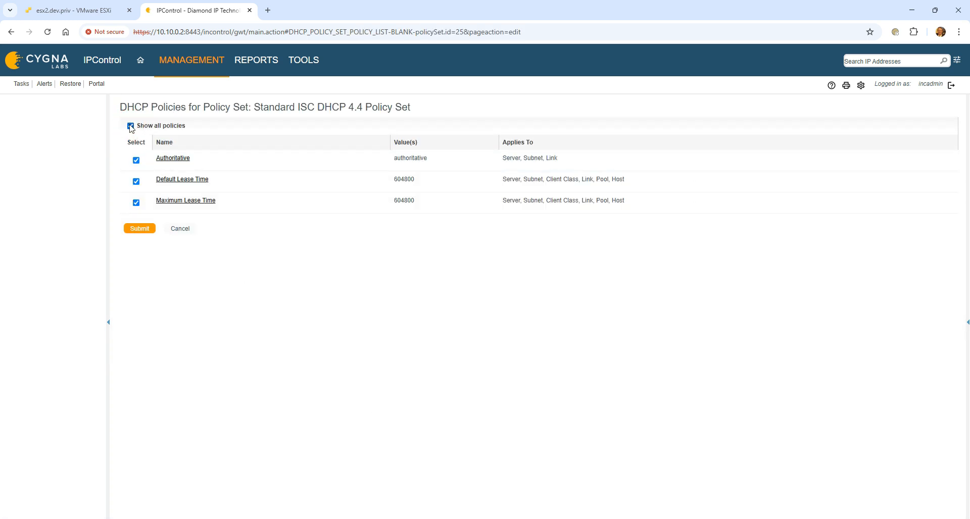
{"action": "left_click", "coordinate": [184, 158]}
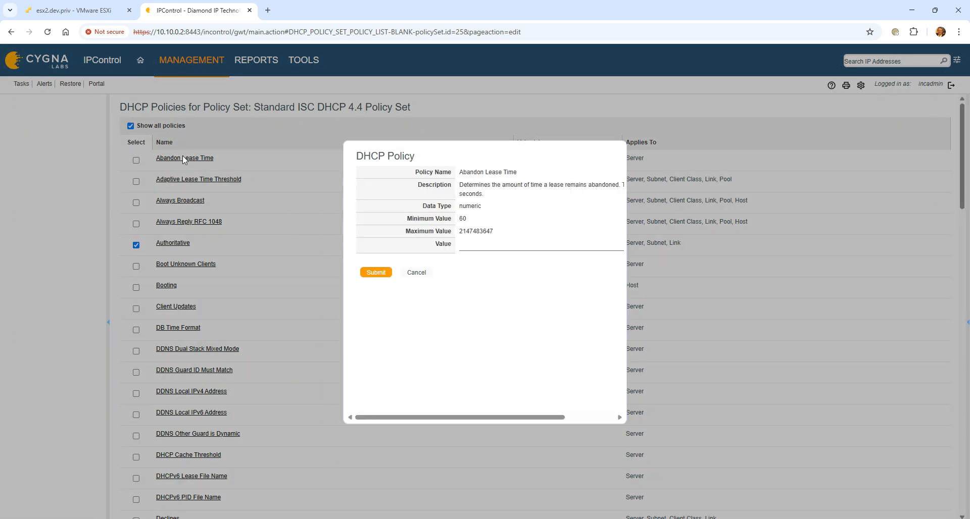
{"action": "left_click", "coordinate": [488, 250]}
{"action": "type", "text": "120"}
{"action": "key", "text": "Tab"}
{"action": "left_click", "coordinate": [383, 277]}
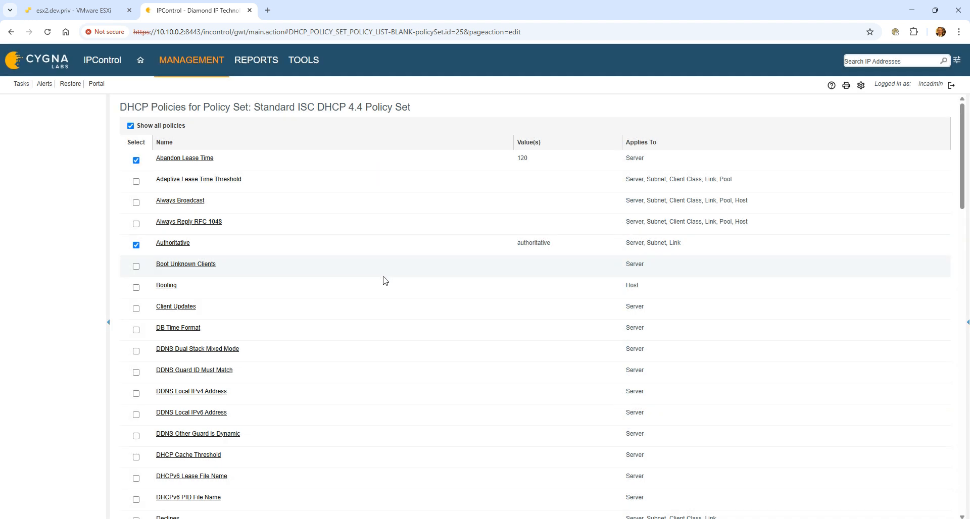
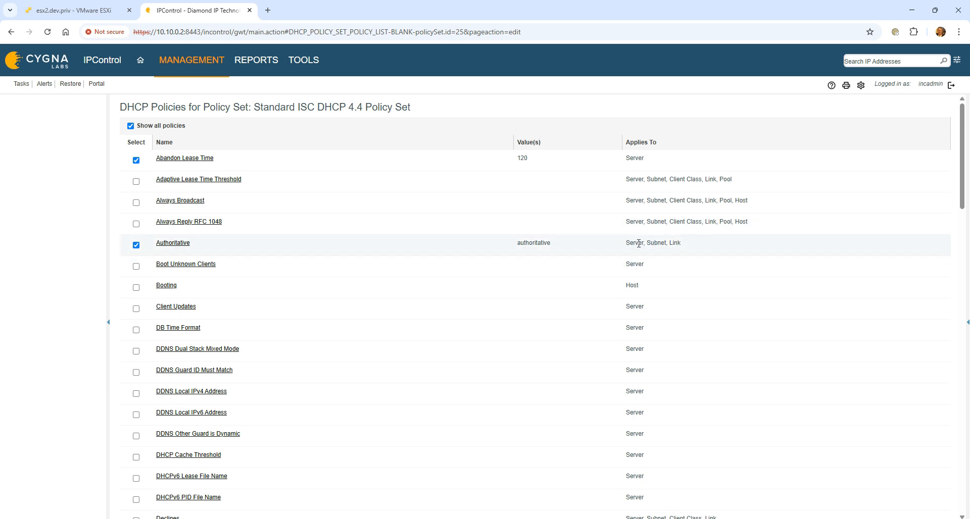
Set the Default Lease Time policy to 600 in the Standard ISC DHCP 4.4 Policy Set.
{"action": "scroll", "coordinate": [217, 282], "scroll_direction": "down", "scroll_amount": 2}
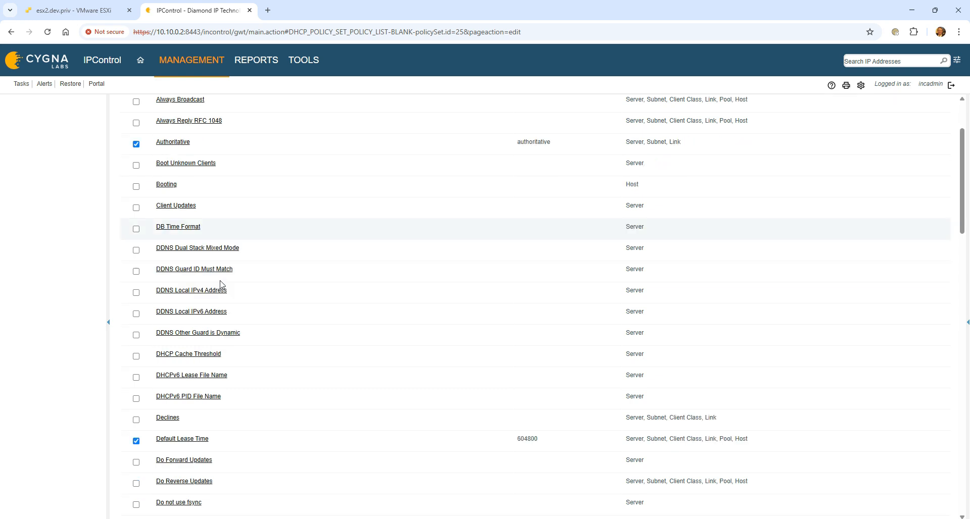
{"action": "scroll", "coordinate": [237, 288], "scroll_direction": "down", "scroll_amount": 1}
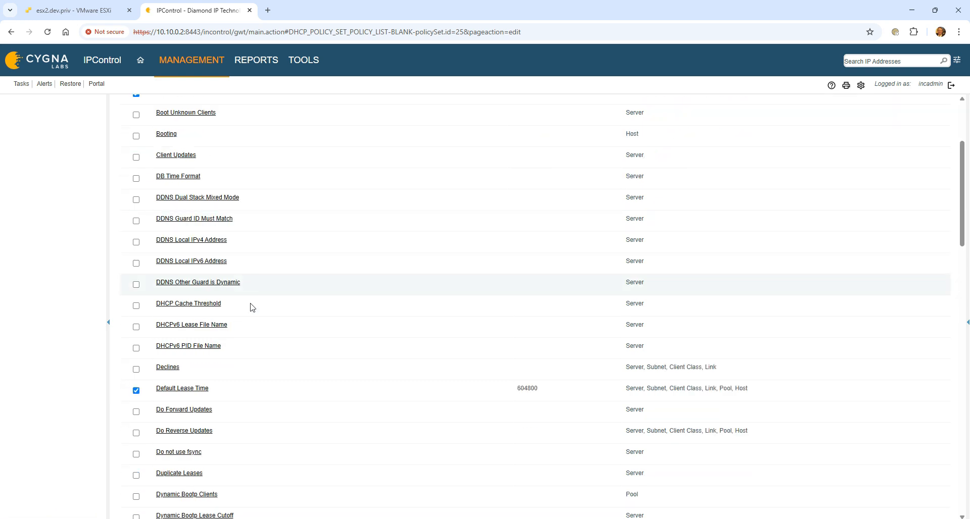
{"action": "left_click", "coordinate": [201, 389]}
{"action": "double_click", "coordinate": [495, 263]}
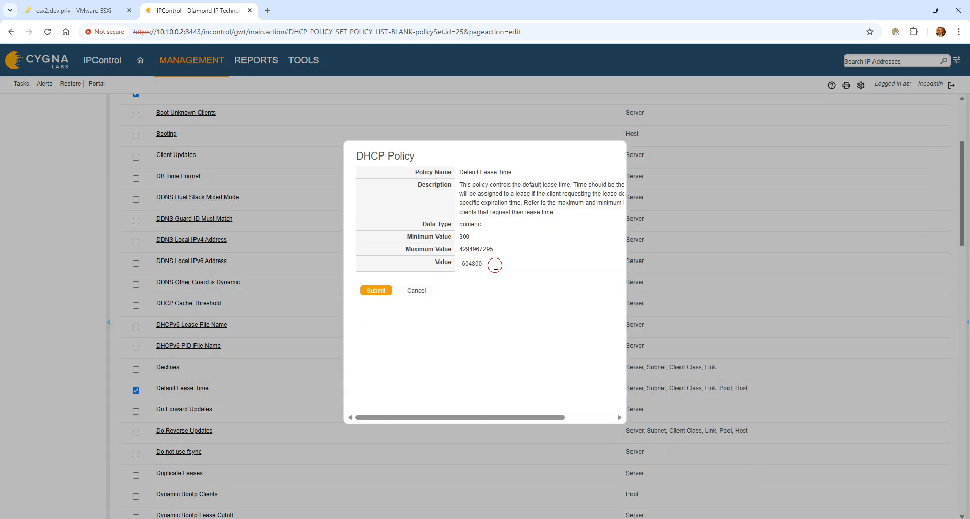
{"action": "type", "text": "600"}
{"action": "left_click", "coordinate": [375, 291]}
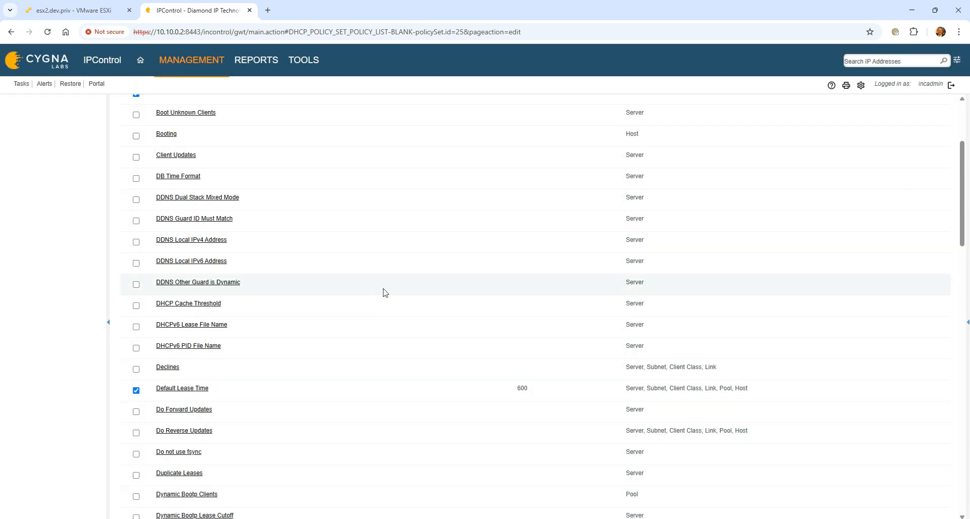
Set the Maximum Lease Time policy to 600 in the Standard ISC DHCP 4.4 Policy Set.
{"action": "scroll", "coordinate": [277, 368], "scroll_direction": "down", "scroll_amount": 1}
{"action": "scroll", "coordinate": [254, 353], "scroll_direction": "down", "scroll_amount": 1}
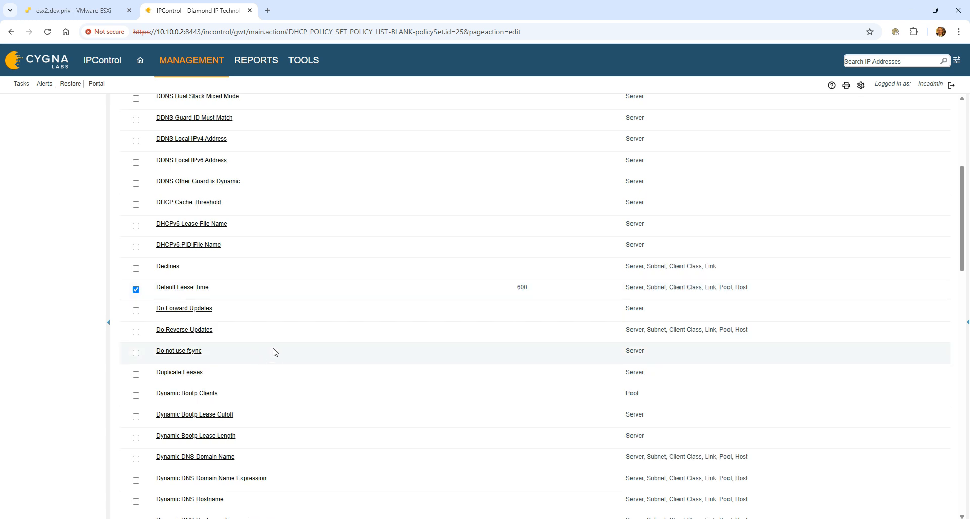
{"action": "scroll", "coordinate": [277, 352], "scroll_direction": "down", "scroll_amount": 1}
{"action": "scroll", "coordinate": [302, 341], "scroll_direction": "down", "scroll_amount": 1}
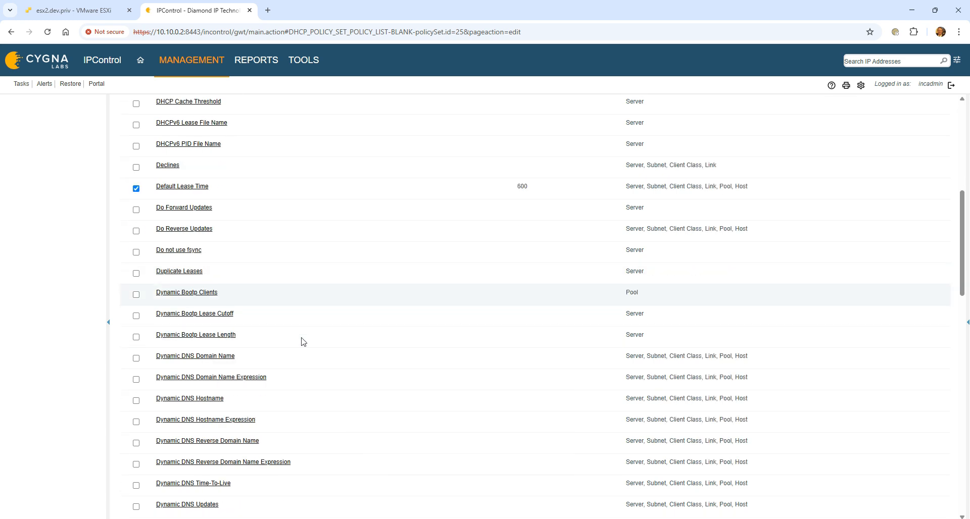
{"action": "scroll", "coordinate": [296, 345], "scroll_direction": "down", "scroll_amount": 7}
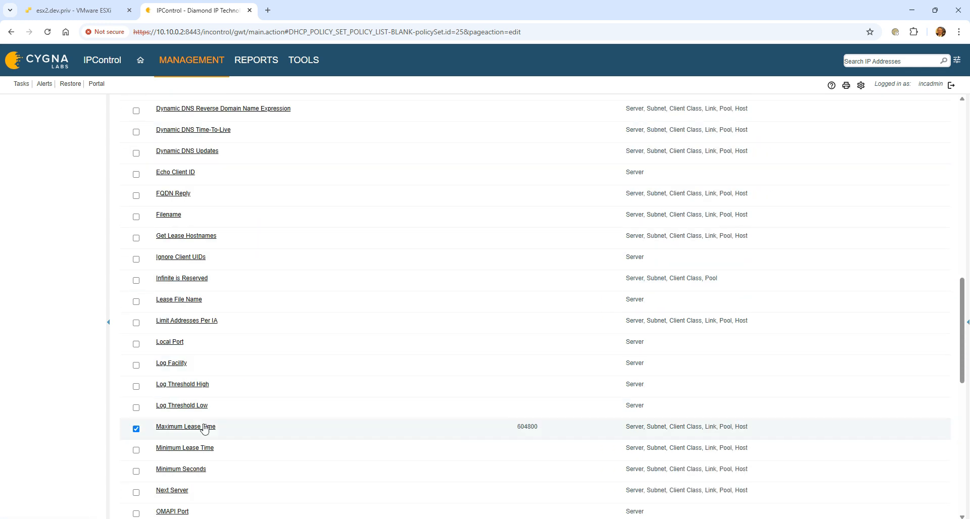
{"action": "left_click", "coordinate": [202, 427]}
{"action": "left_click_drag", "start_coordinate": [497, 255], "coordinate": [399, 259]}
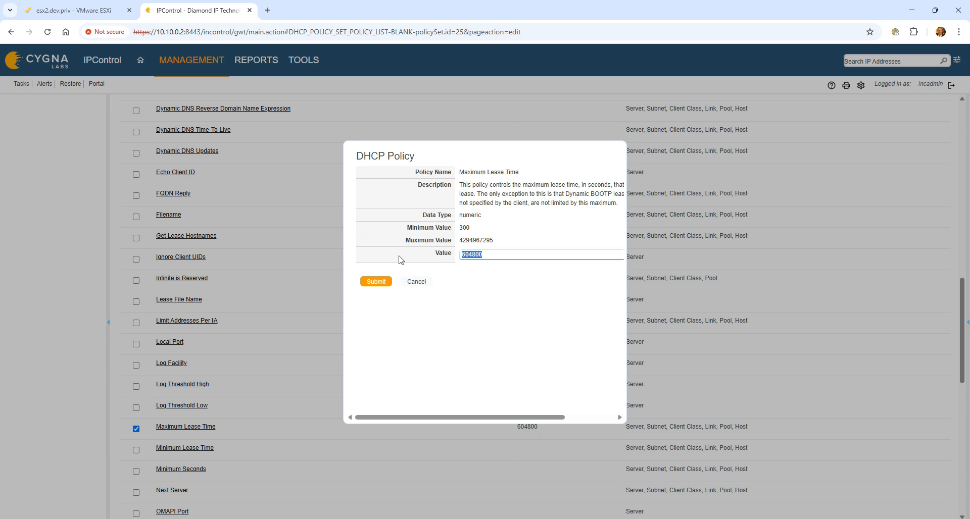
{"action": "key", "text": "BackSpace"}
{"action": "type", "text": "600"}
{"action": "left_click", "coordinate": [384, 281]}
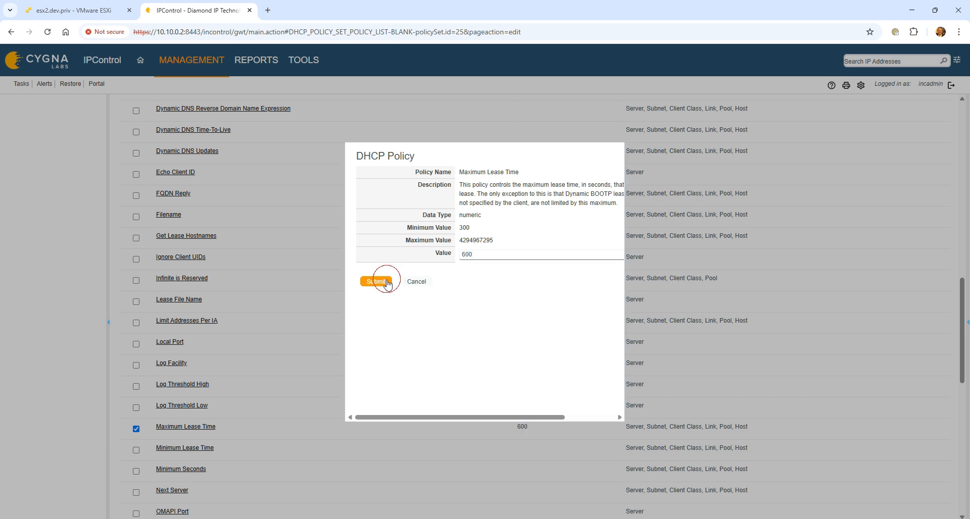
Set the Minimum Lease Time policy to 600 in the Standard ISC DHCP 4.4 Policy Set.
{"action": "left_click", "coordinate": [174, 448]}
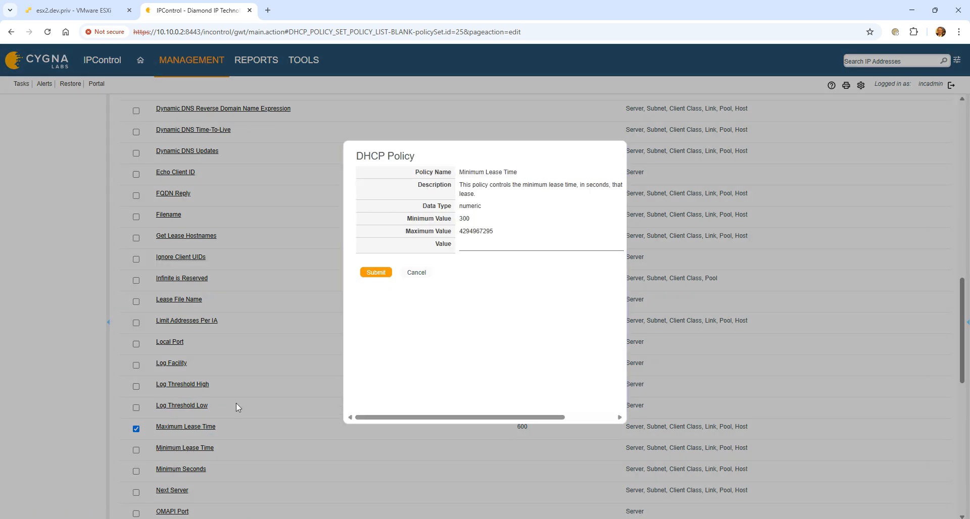
{"action": "left_click", "coordinate": [463, 245]}
{"action": "type", "text": "600"}
{"action": "left_click", "coordinate": [384, 272]}
Set the One Lease Per Client and Ping Check policies to True.
{"action": "scroll", "coordinate": [354, 298], "scroll_direction": "down", "scroll_amount": 2}
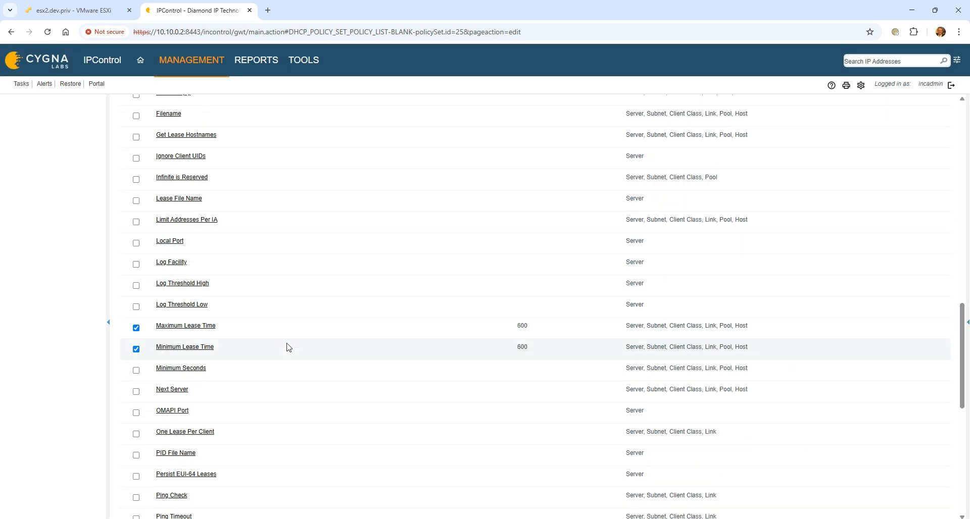
{"action": "scroll", "coordinate": [286, 349], "scroll_direction": "down", "scroll_amount": 2}
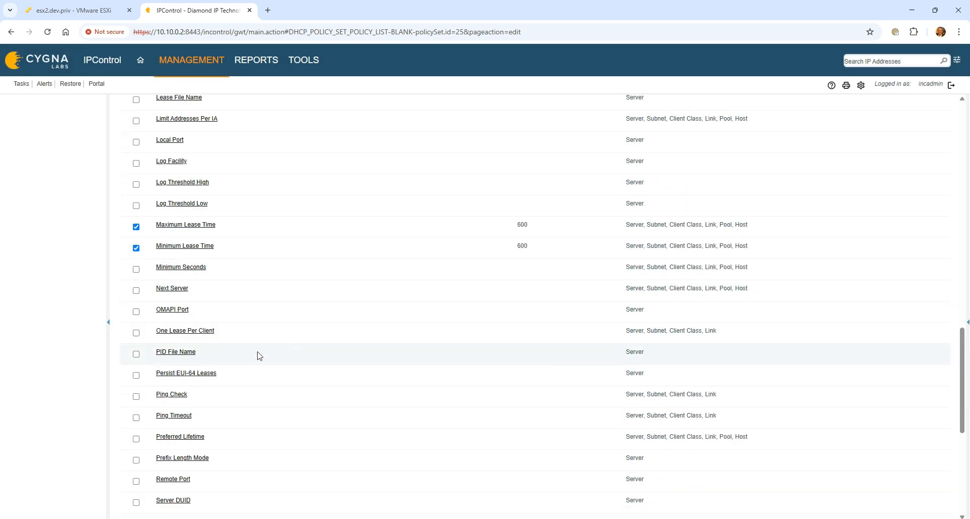
{"action": "left_click", "coordinate": [195, 331]}
{"action": "left_click", "coordinate": [376, 334]}
{"action": "scroll", "coordinate": [303, 344], "scroll_direction": "down", "scroll_amount": 1}
{"action": "left_click", "coordinate": [166, 344]}
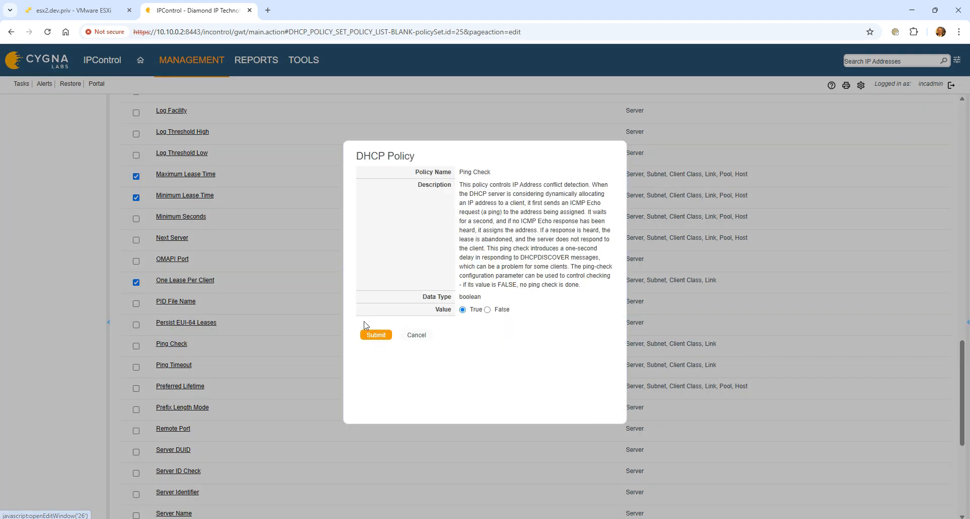
{"action": "left_click", "coordinate": [377, 335]}
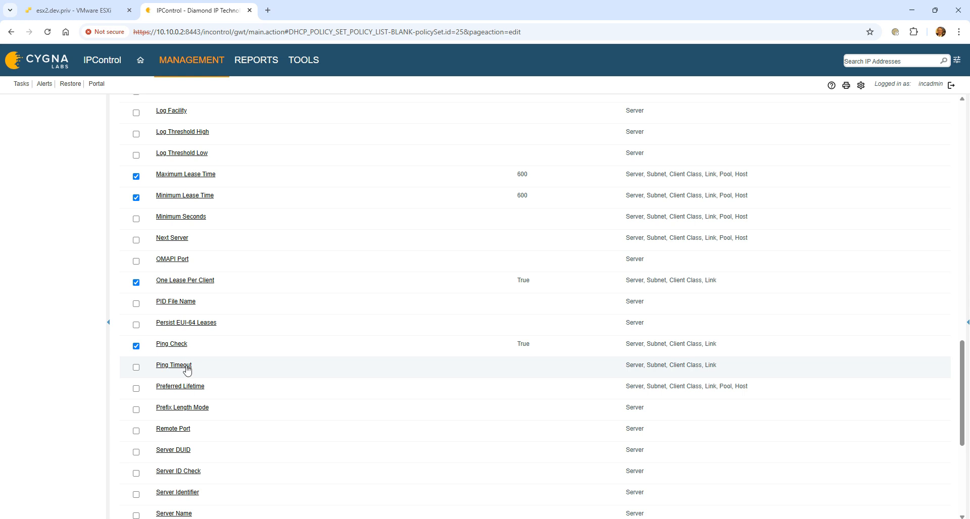
Set the Ping Timeout policy to 1.
{"action": "left_click", "coordinate": [182, 366]}
{"action": "left_click", "coordinate": [479, 283]}
{"action": "type", "text": "1"}
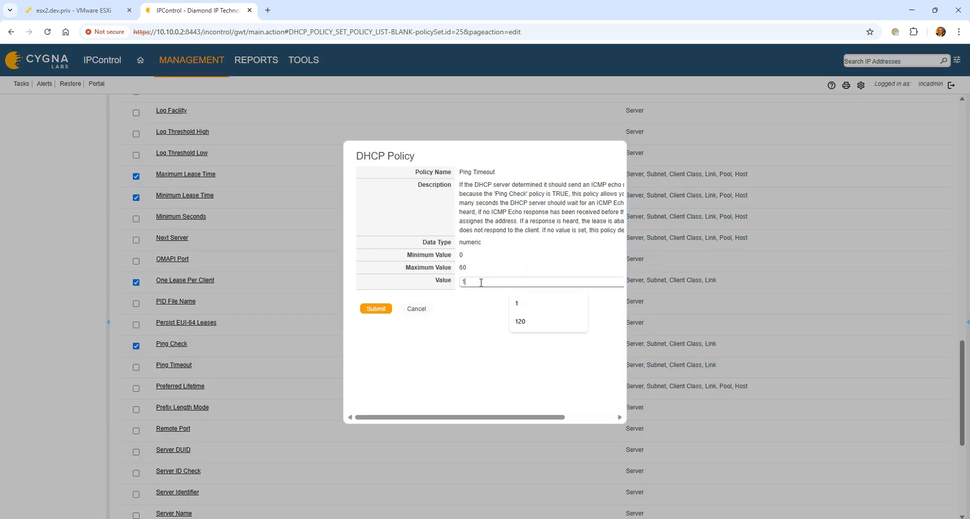
{"action": "left_click", "coordinate": [367, 309]}
Set the Update Optimization policy to False.
{"action": "scroll", "coordinate": [346, 339], "scroll_direction": "down", "scroll_amount": 4}
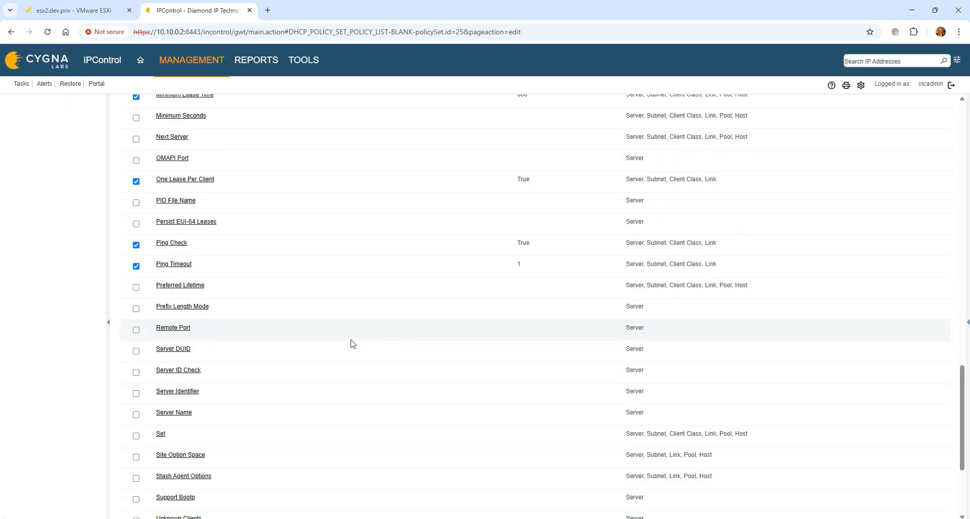
{"action": "scroll", "coordinate": [355, 343], "scroll_direction": "down", "scroll_amount": 1}
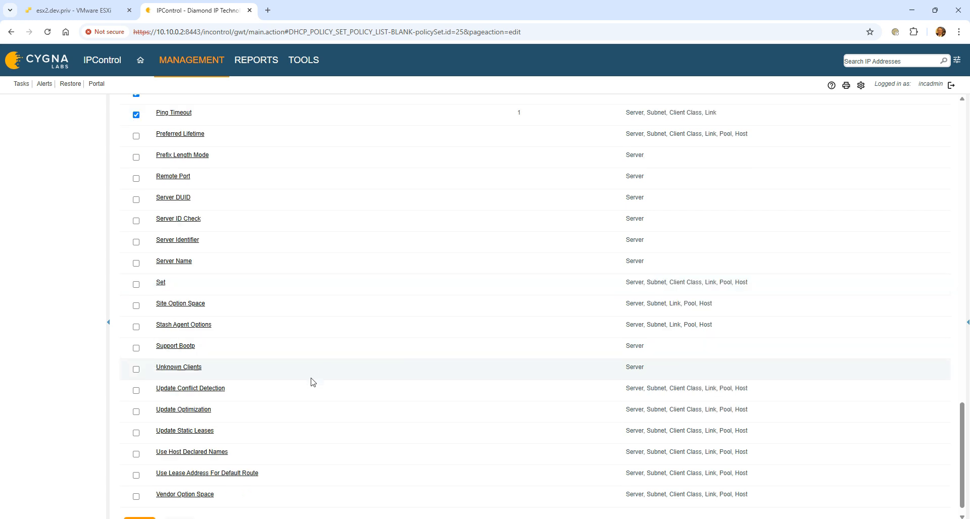
{"action": "left_click", "coordinate": [185, 413]}
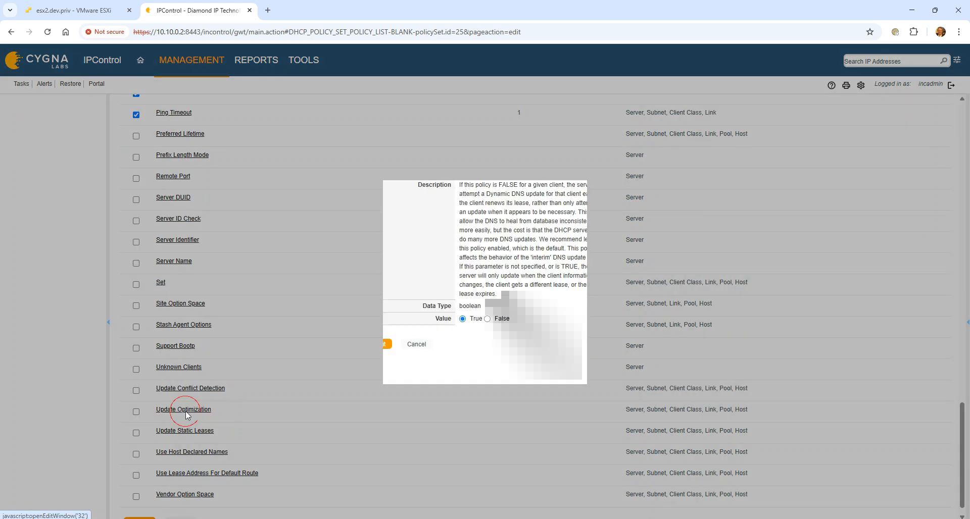
{"action": "left_click", "coordinate": [487, 319]}
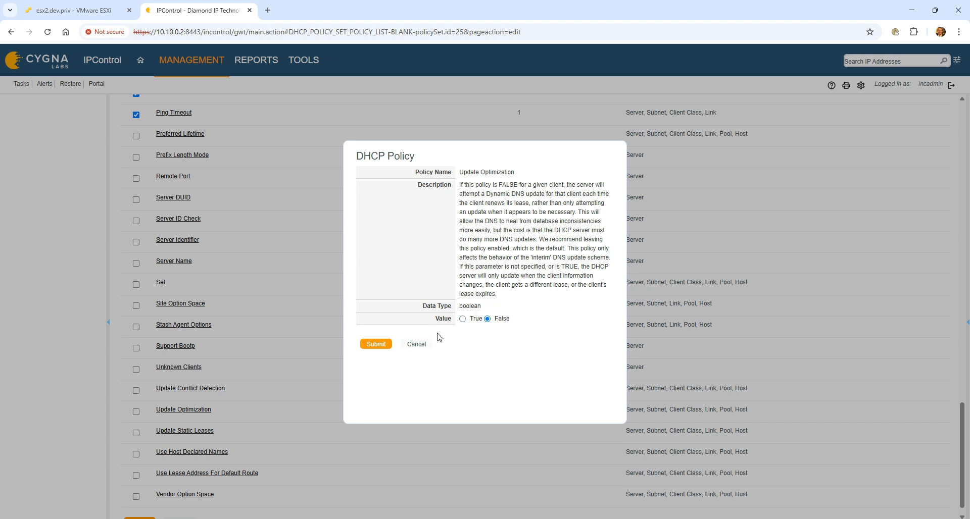
{"action": "left_click", "coordinate": [373, 345]}
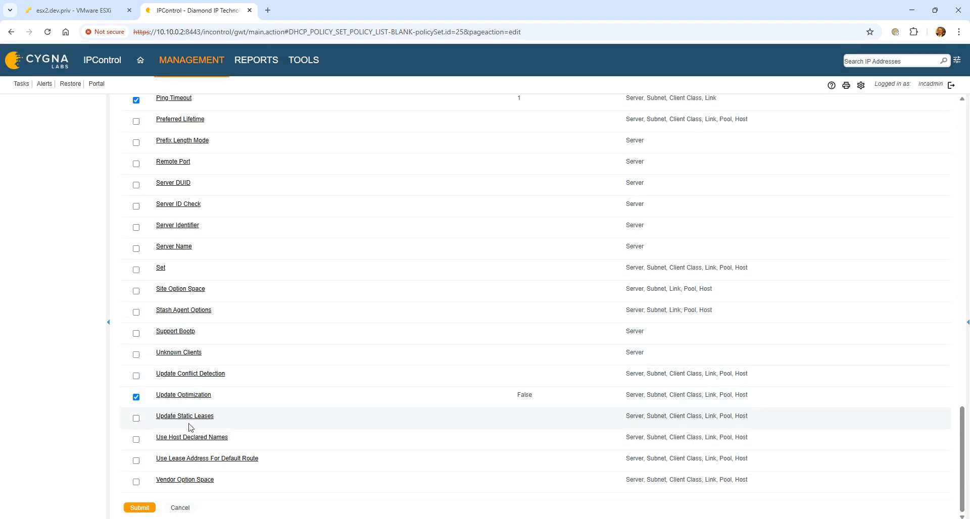
Limit the list to the selected policies and save the Standard ISC DHCP 4.4 Policy Set.
{"action": "scroll", "coordinate": [216, 369], "scroll_direction": "up", "scroll_amount": 2}
{"action": "scroll", "coordinate": [216, 369], "scroll_direction": "up", "scroll_amount": 20}
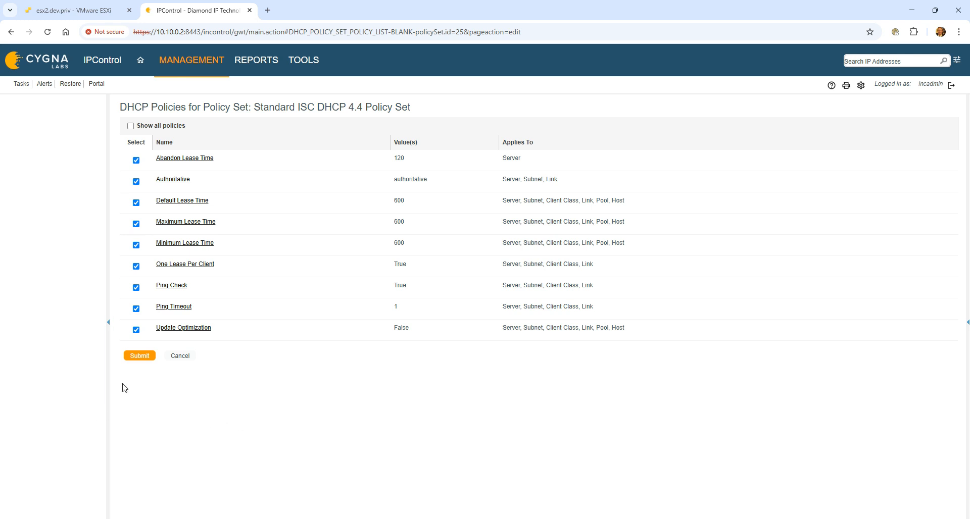
{"action": "left_click", "coordinate": [132, 356]}
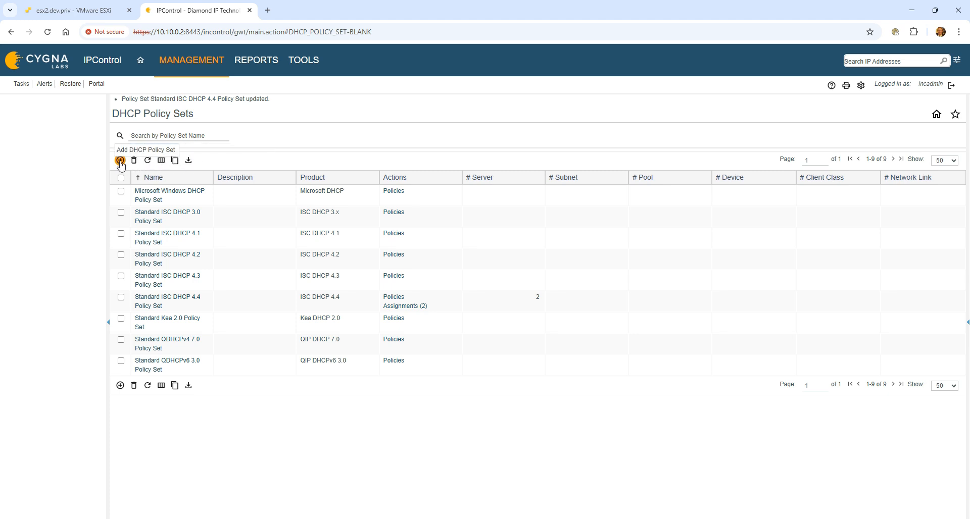
Turn off the fixed header table option for the DHCP policy sets list.
{"action": "left_click", "coordinate": [162, 161]}
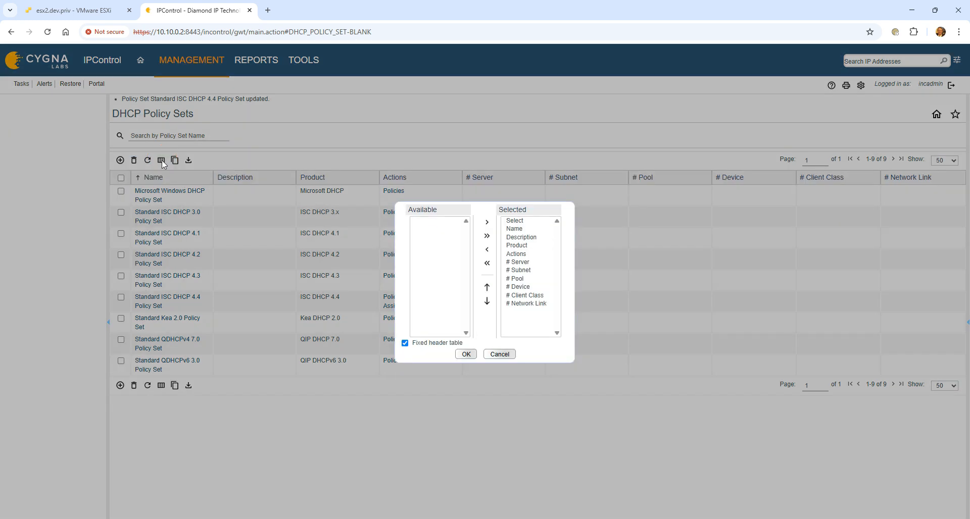
{"action": "left_click", "coordinate": [405, 343]}
{"action": "left_click", "coordinate": [465, 354]}
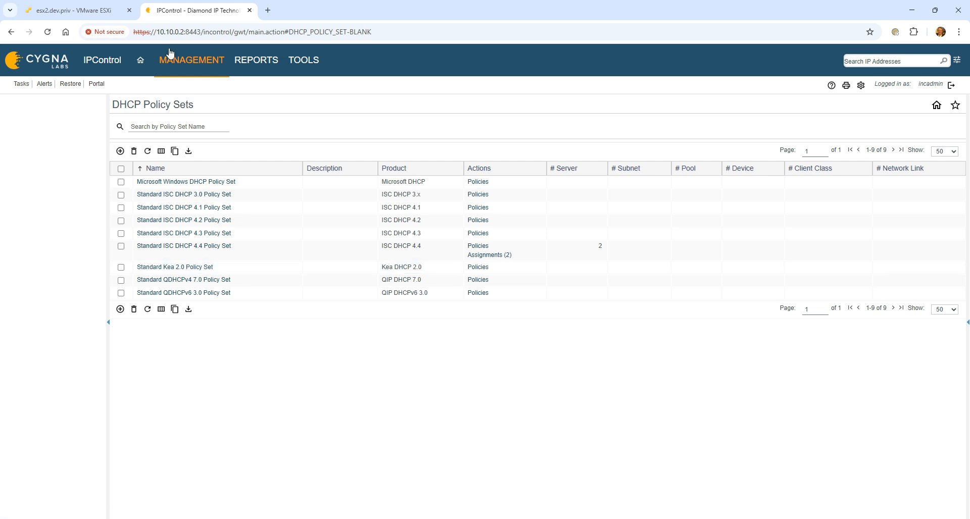
Start a Private-Data /24 child block in the ATL container, manually choosing 10.10.1.0/24 (Private-Region) as its parent block.
{"action": "mouse_move", "coordinate": [202, 65]}
{"action": "left_click", "coordinate": [190, 100]}
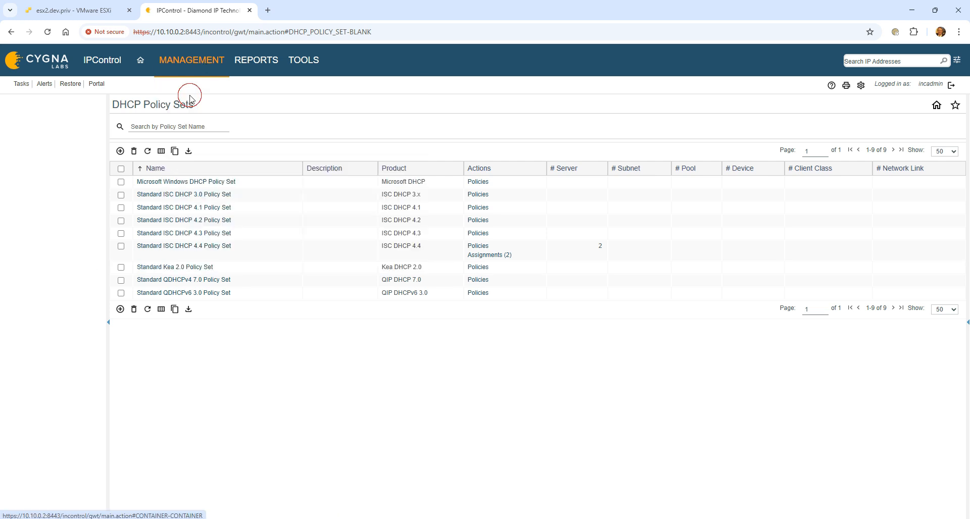
{"action": "left_click", "coordinate": [44, 172]}
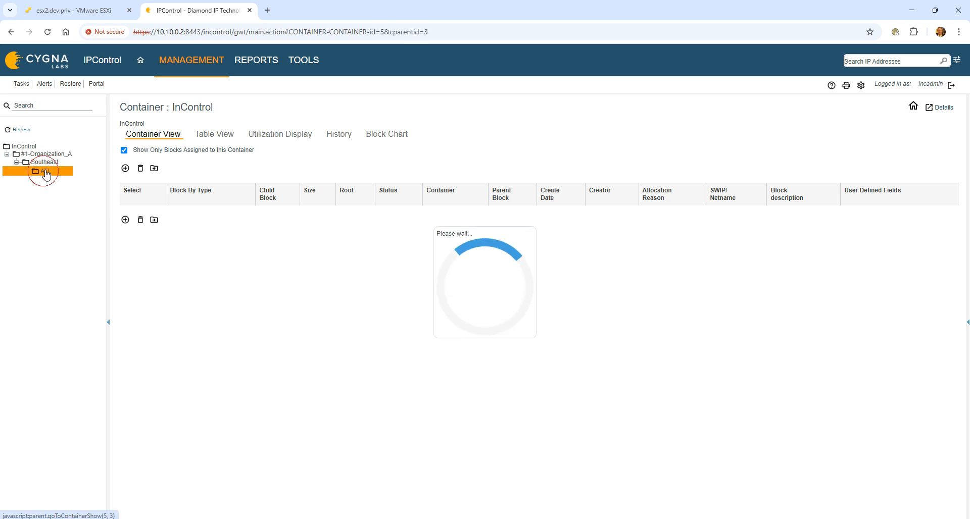
{"action": "left_click", "coordinate": [124, 168]}
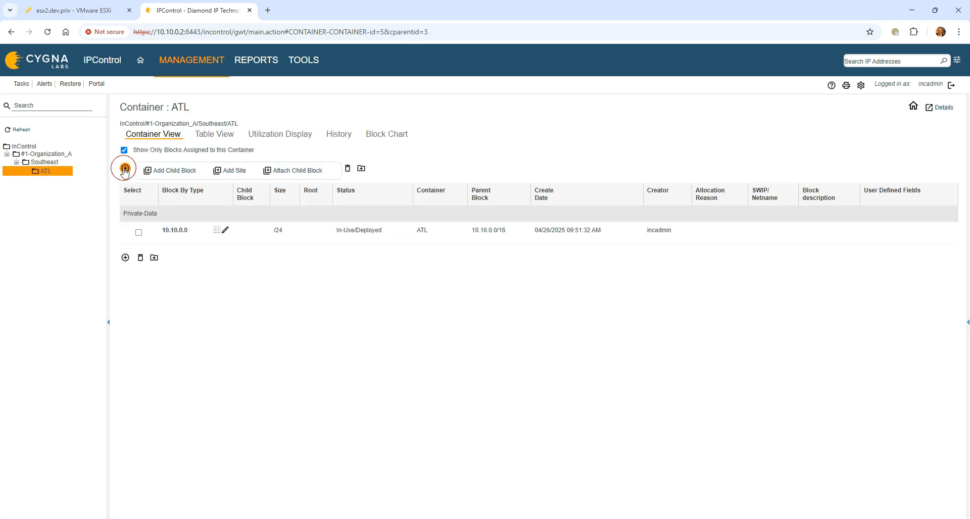
{"action": "left_click", "coordinate": [187, 173]}
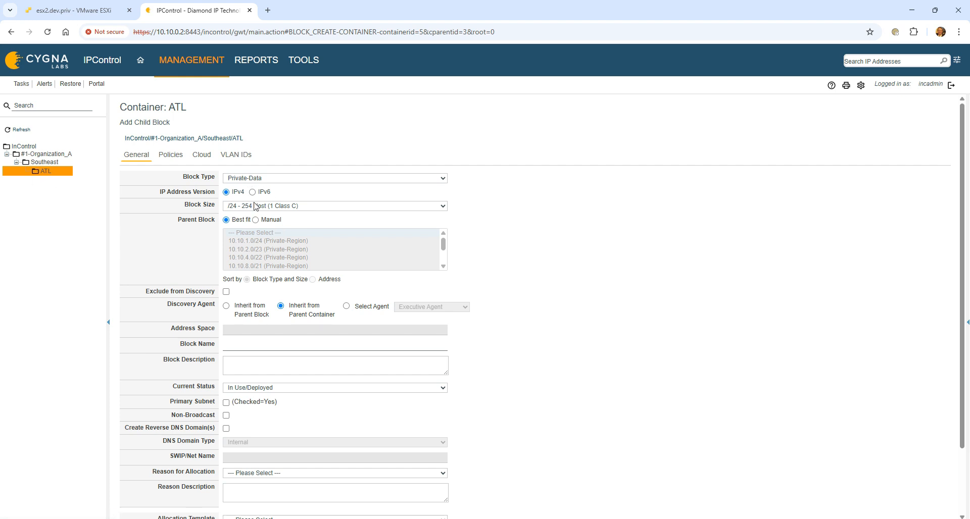
{"action": "left_click", "coordinate": [256, 220]}
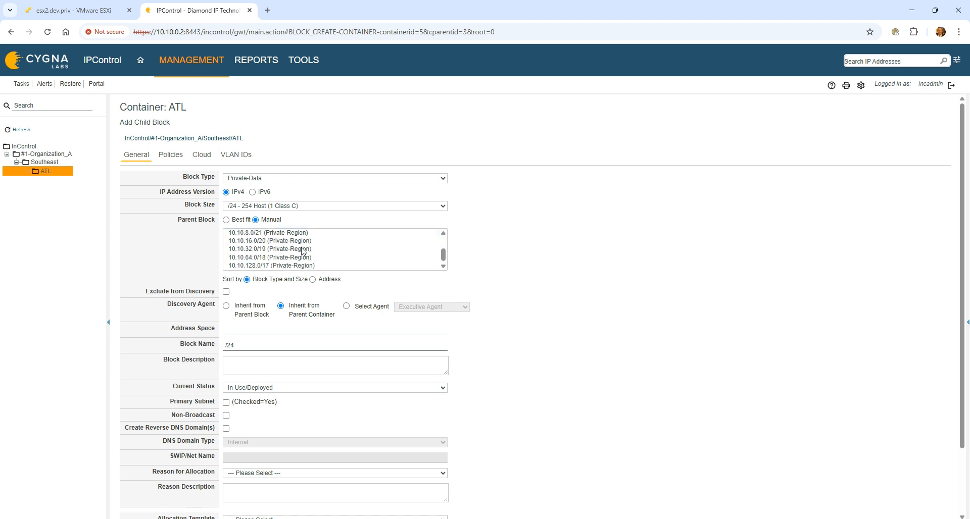
{"action": "scroll", "coordinate": [303, 251], "scroll_direction": "down", "scroll_amount": 1}
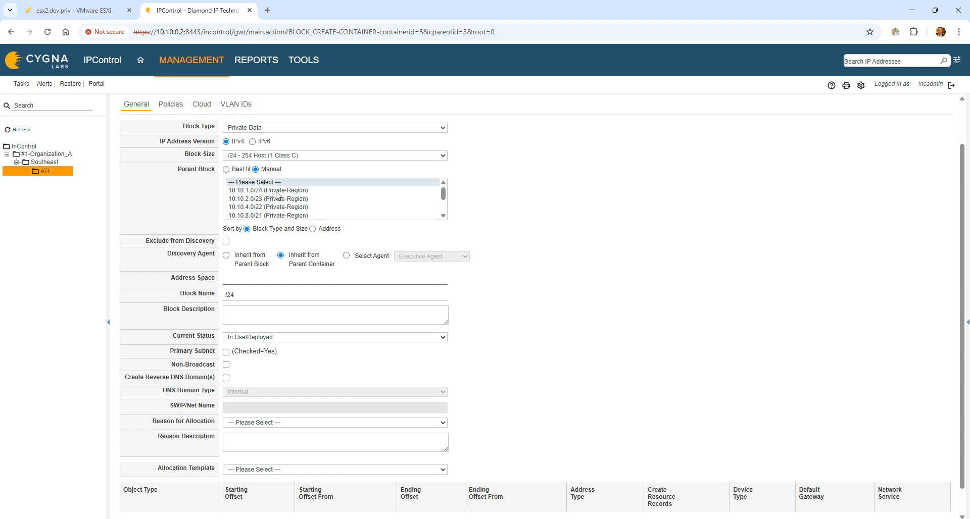
{"action": "left_click", "coordinate": [277, 191]}
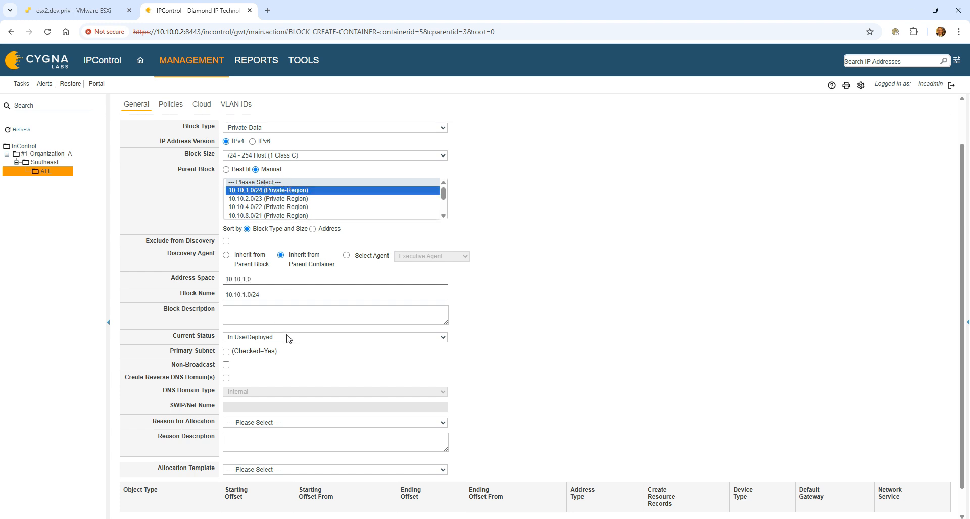
{"action": "scroll", "coordinate": [465, 356], "scroll_direction": "down", "scroll_amount": 1}
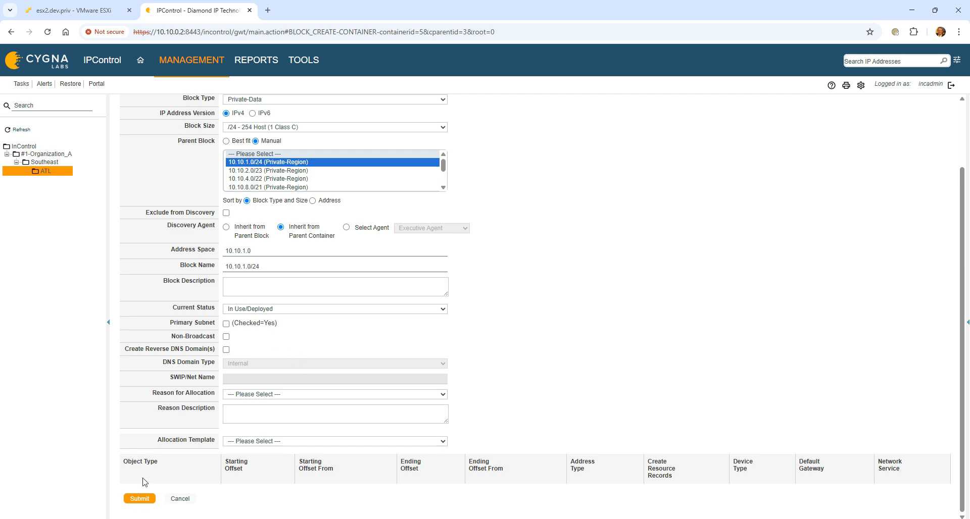
Set the new child block's default gateway to 10.10.1.1 in its policies.
{"action": "scroll", "coordinate": [197, 237], "scroll_direction": "up", "scroll_amount": 3}
{"action": "left_click", "coordinate": [171, 154]}
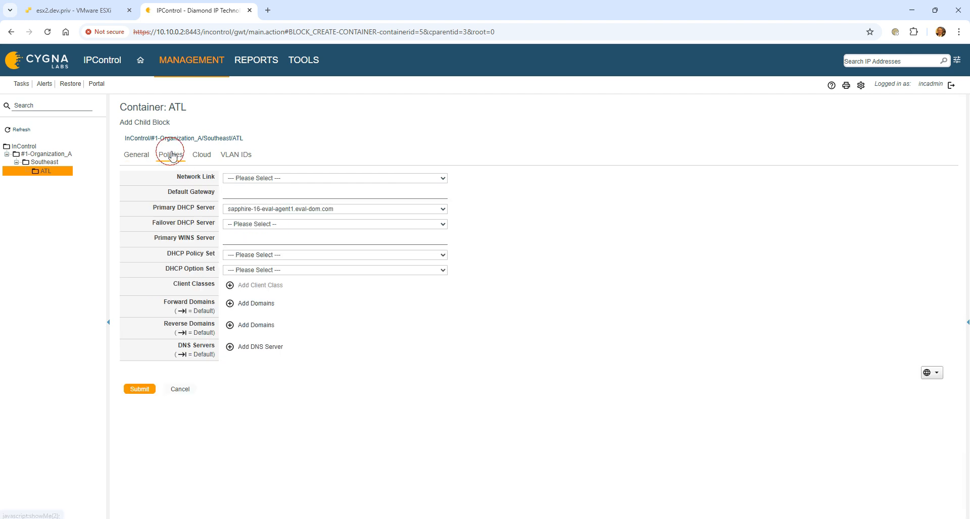
{"action": "left_click", "coordinate": [231, 192]}
{"action": "type", "text": "10"}
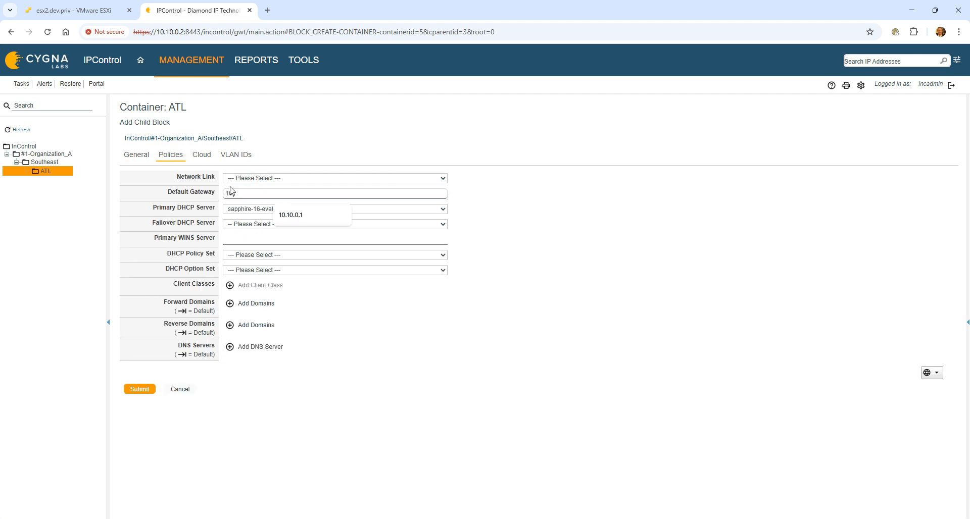
{"action": "type", "text": ".10.1.1"}
{"action": "key", "text": "Tab"}
{"action": "left_click", "coordinate": [345, 212]}
{"action": "left_click", "coordinate": [342, 220]}
{"action": "left_click", "coordinate": [344, 225]}
{"action": "left_click", "coordinate": [346, 226]}
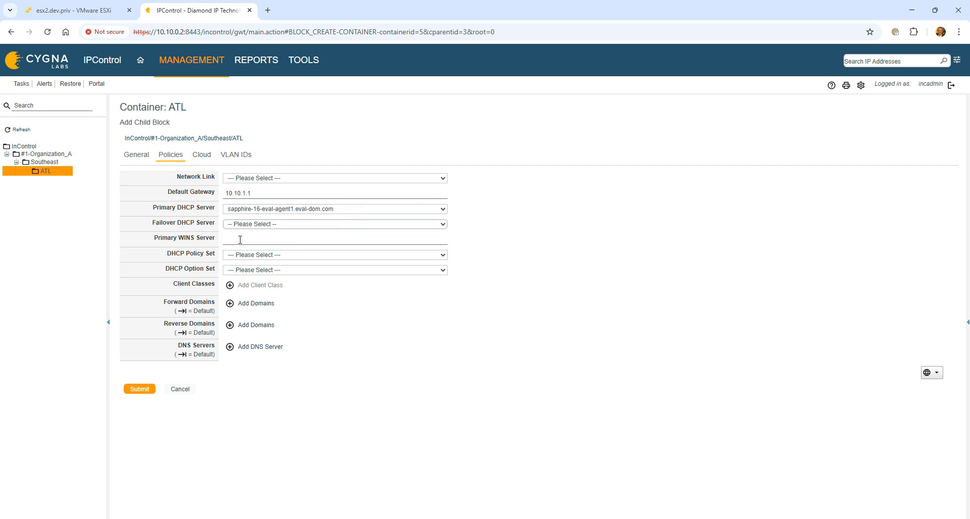
{"action": "left_click", "coordinate": [254, 256]}
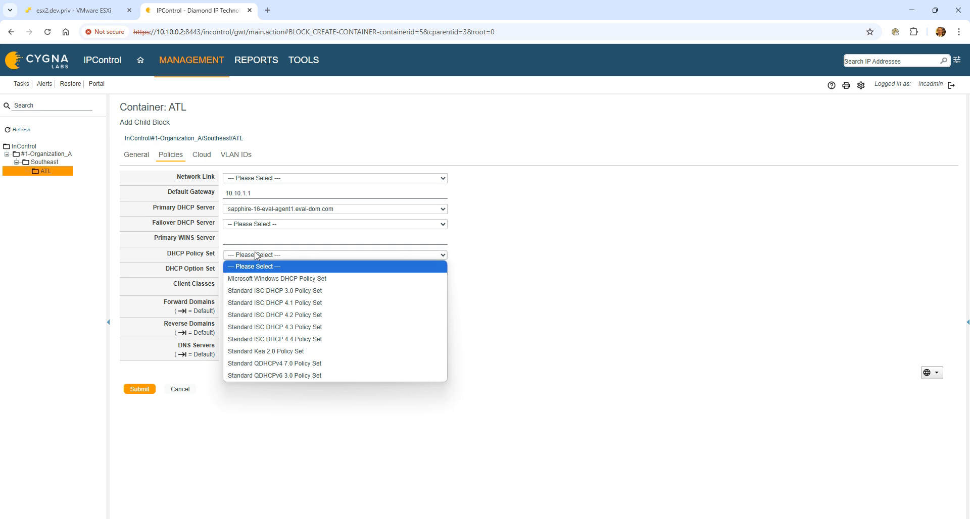
{"action": "left_click", "coordinate": [256, 255]}
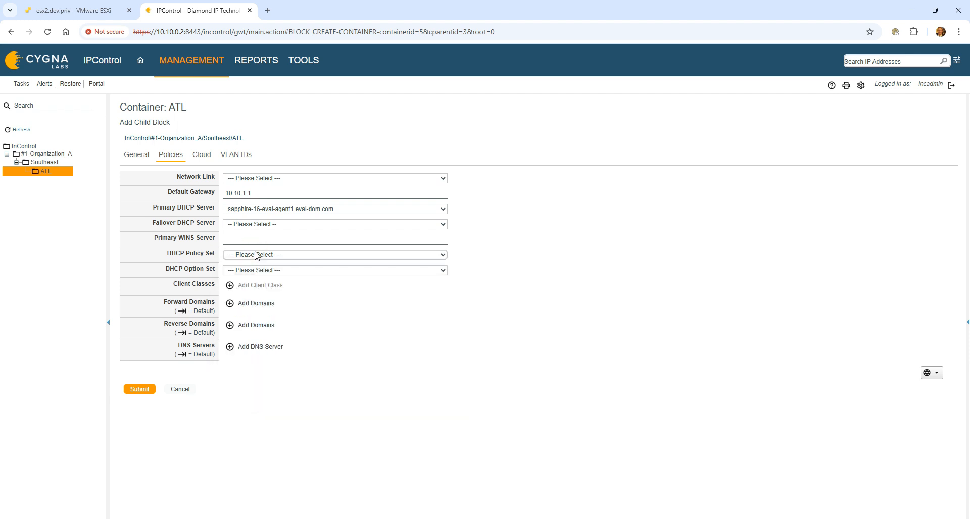
Assign the Subnet Specific Option Set as the new child block's DHCP option set.
{"action": "left_click", "coordinate": [275, 272]}
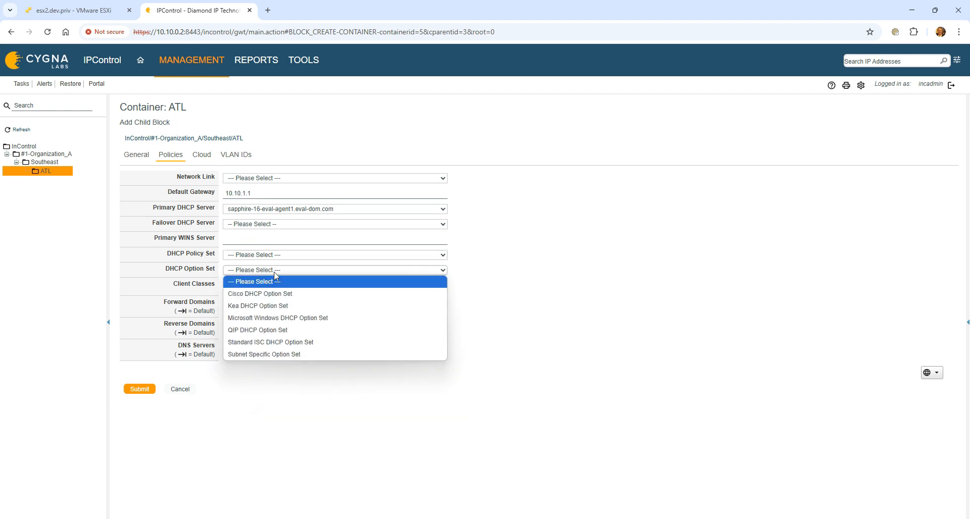
{"action": "left_click", "coordinate": [346, 354]}
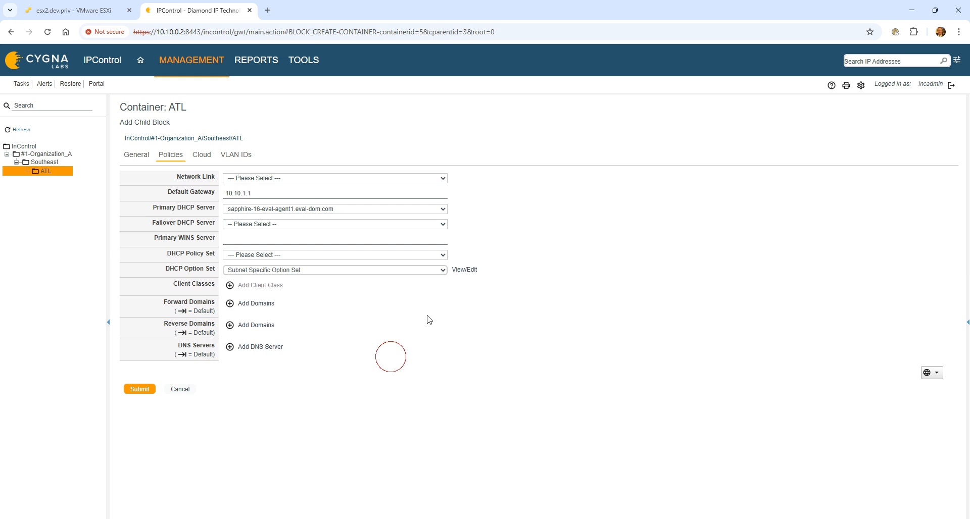
Enable the Subnet Mask and Routers options in the Subnet Specific Option Set, both using the same value as the subnet policy.
{"action": "left_click", "coordinate": [468, 273]}
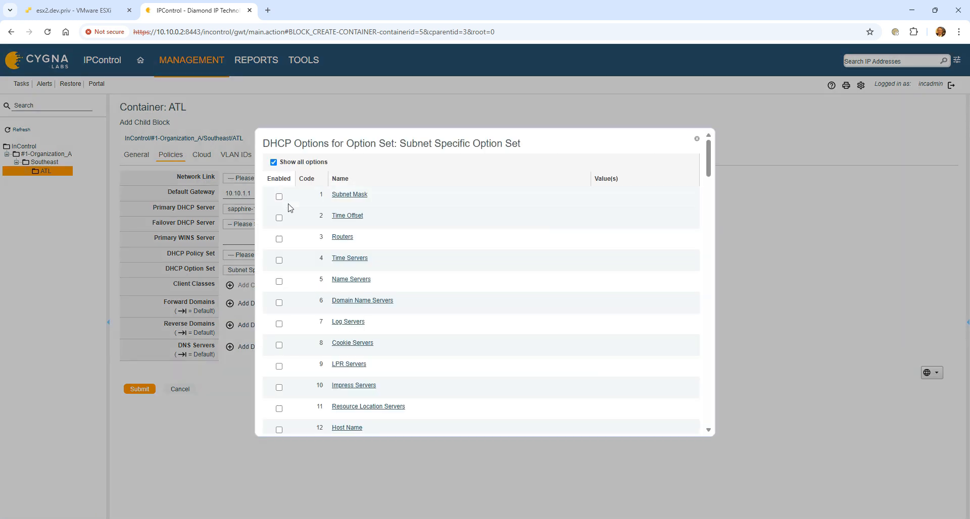
{"action": "left_click", "coordinate": [342, 202]}
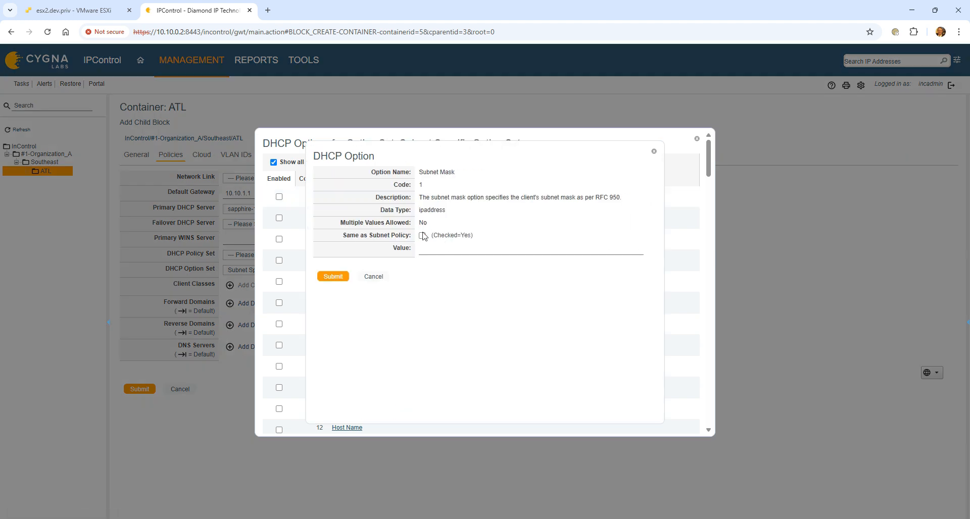
{"action": "left_click", "coordinate": [422, 236]}
{"action": "left_click", "coordinate": [343, 279]}
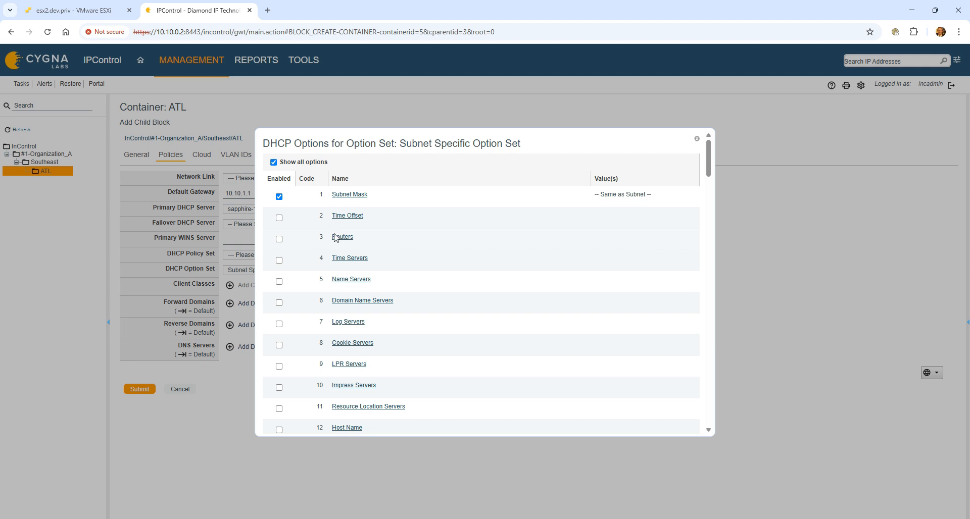
{"action": "left_click", "coordinate": [340, 237]}
{"action": "left_click", "coordinate": [422, 244]}
{"action": "left_click", "coordinate": [392, 297]}
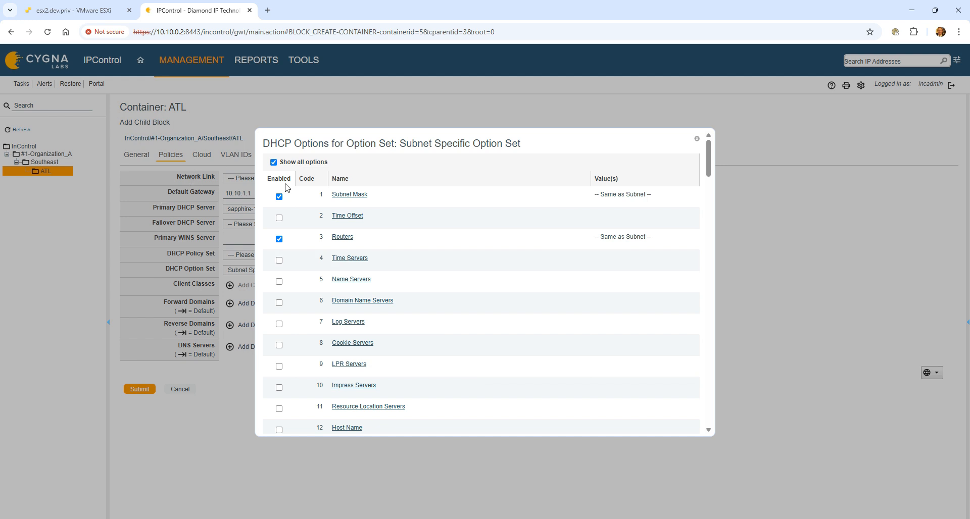
Enable the Domain Name Servers and Domain Name options with the same values as the subnet policy, and save the option set.
{"action": "left_click", "coordinate": [348, 301]}
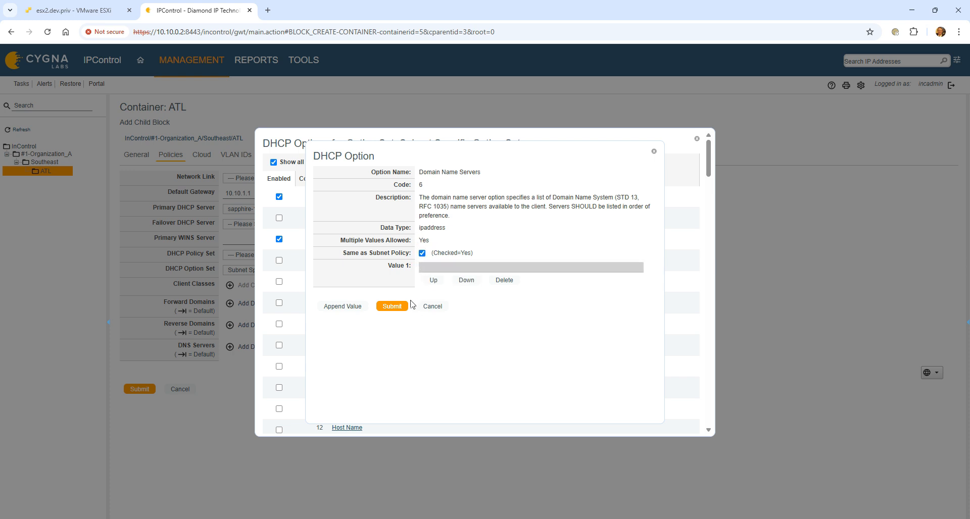
{"action": "left_click", "coordinate": [396, 306]}
{"action": "scroll", "coordinate": [376, 343], "scroll_direction": "down", "scroll_amount": 2}
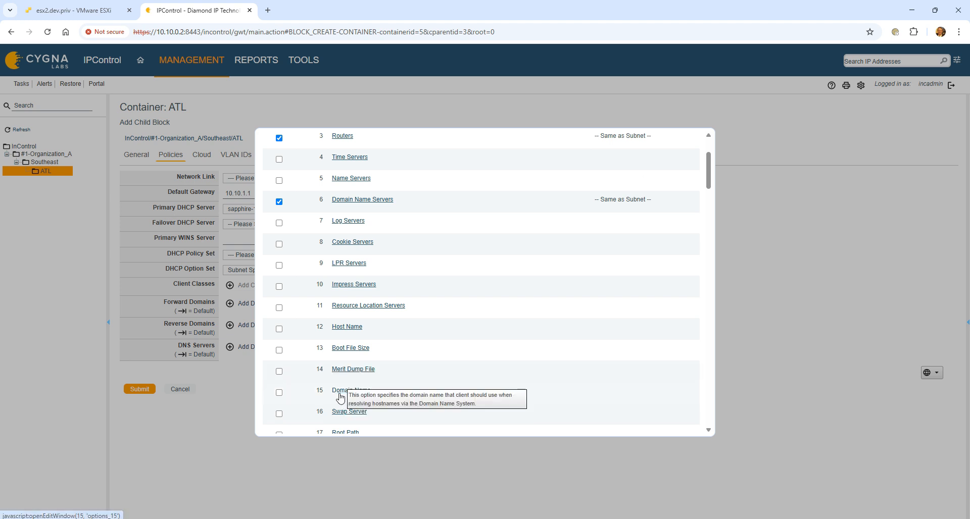
{"action": "left_click", "coordinate": [344, 390]}
{"action": "left_click", "coordinate": [422, 244]}
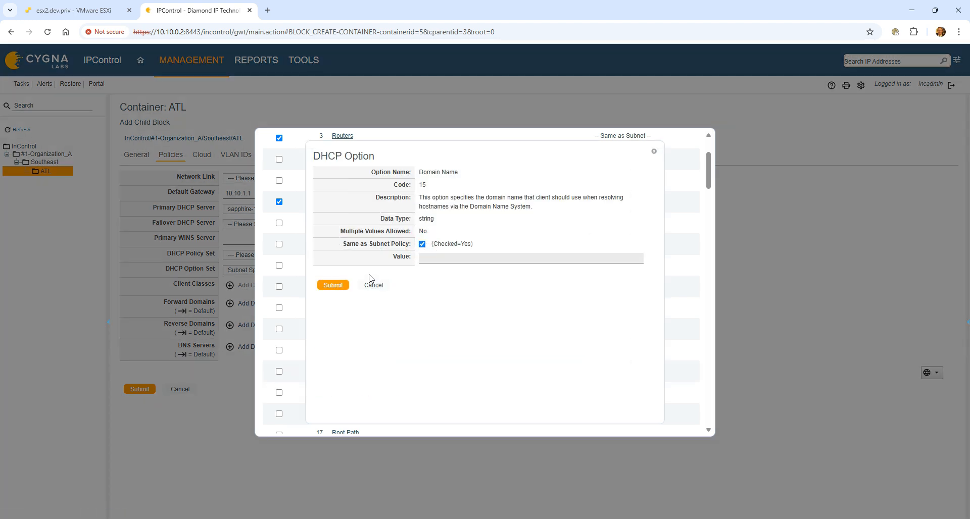
{"action": "left_click", "coordinate": [334, 285]}
{"action": "scroll", "coordinate": [380, 293], "scroll_direction": "down", "scroll_amount": 2}
{"action": "scroll", "coordinate": [376, 283], "scroll_direction": "down", "scroll_amount": 2}
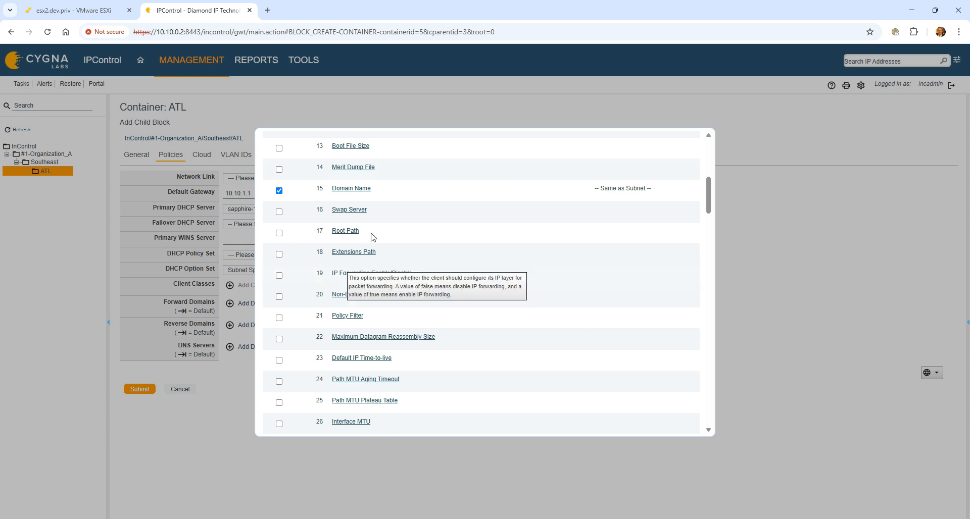
{"action": "scroll", "coordinate": [445, 349], "scroll_direction": "down", "scroll_amount": 15}
{"action": "scroll", "coordinate": [445, 369], "scroll_direction": "down", "scroll_amount": 15}
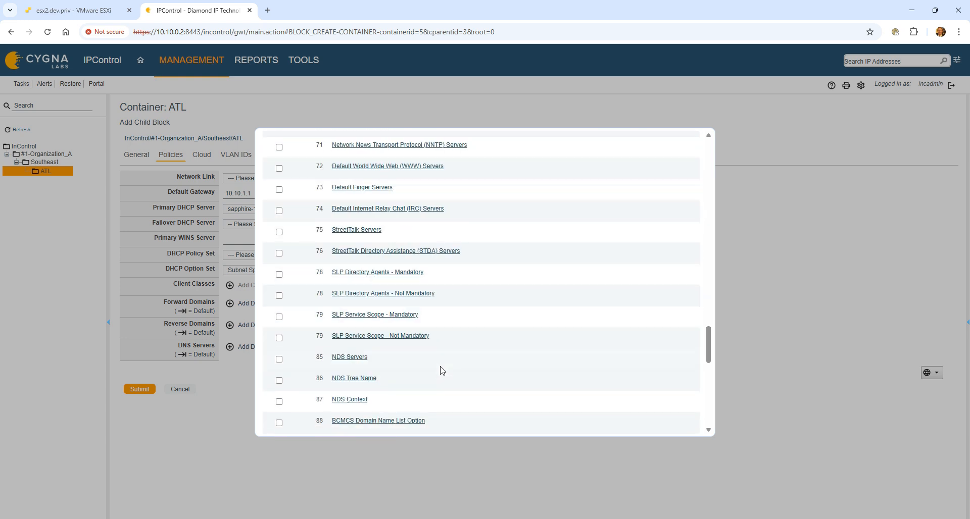
{"action": "left_click", "coordinate": [281, 416]}
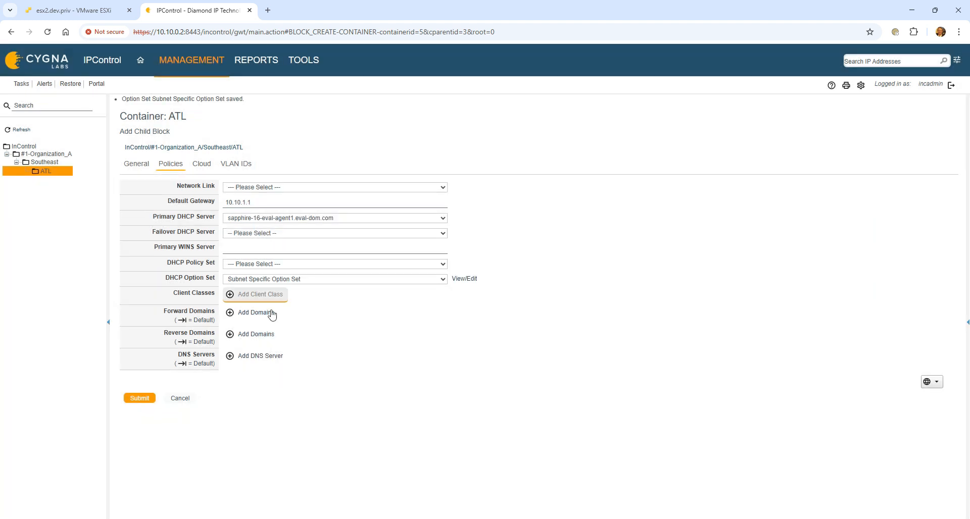
Add eval-dom.com (Internal) as the block's forward domain and sapphire-16-eval-agent1.eval-dom.com and sapphire-16-eval-agent2.eval-dom.com as its DNS servers.
{"action": "left_click", "coordinate": [263, 314]}
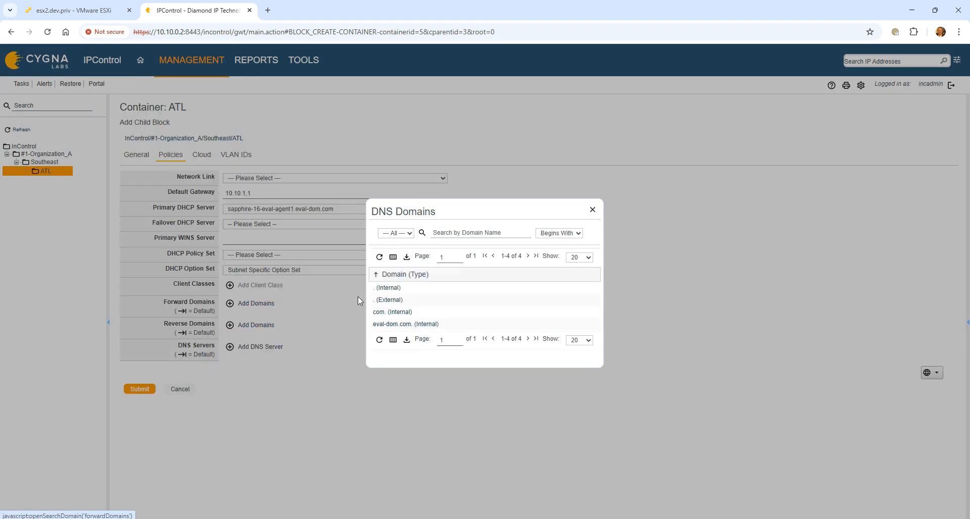
{"action": "left_click", "coordinate": [390, 325]}
{"action": "left_click", "coordinate": [263, 363]}
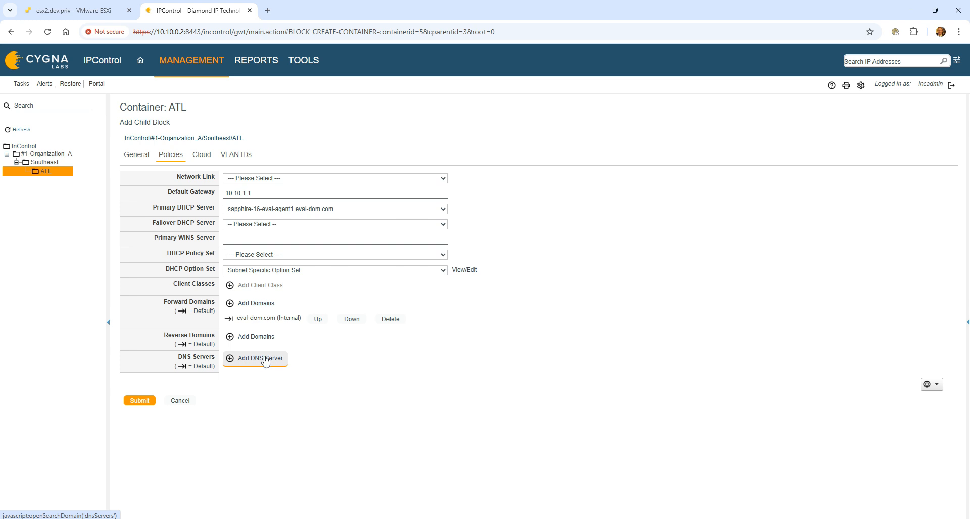
{"action": "left_click", "coordinate": [380, 296]}
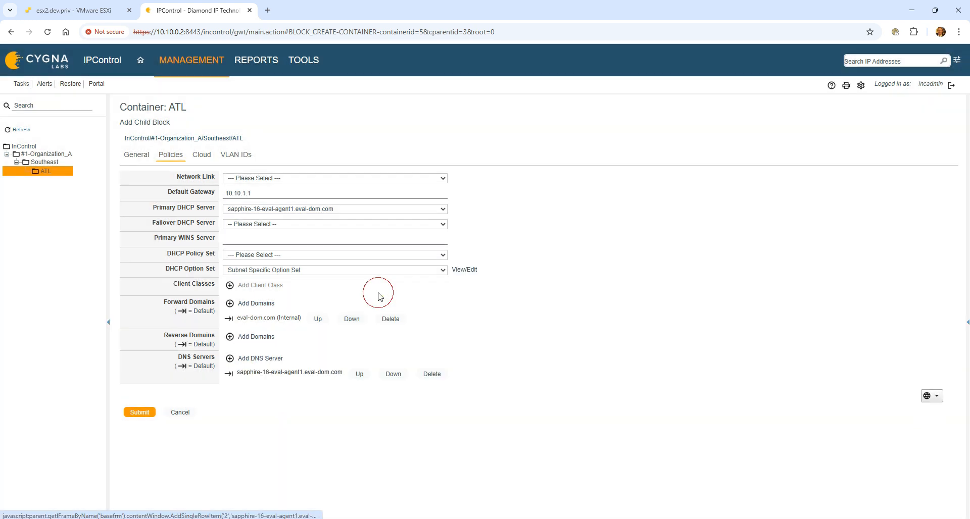
{"action": "left_click", "coordinate": [260, 358]}
{"action": "left_click", "coordinate": [424, 307]}
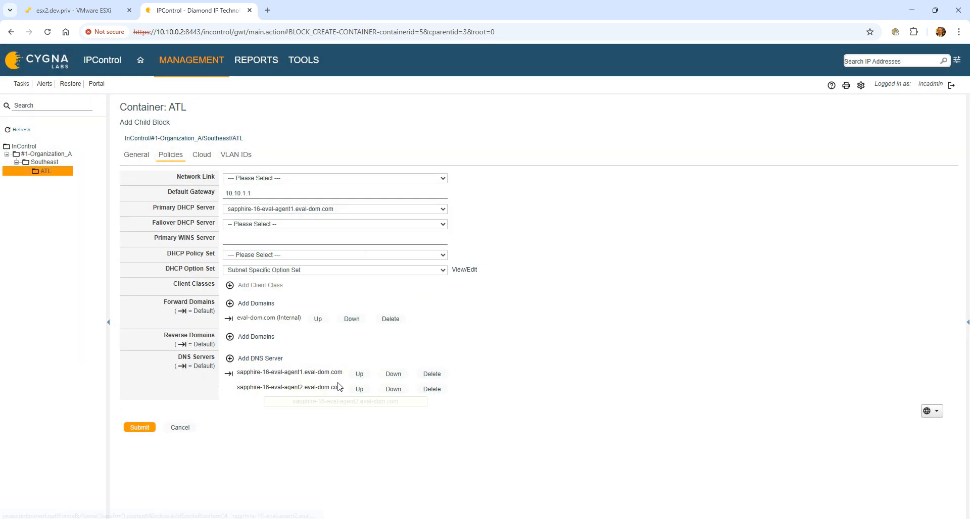
Add 10.in-addr.arpa (Internal) as the reverse domain and submit the new child block without a network link.
{"action": "left_click", "coordinate": [260, 341]}
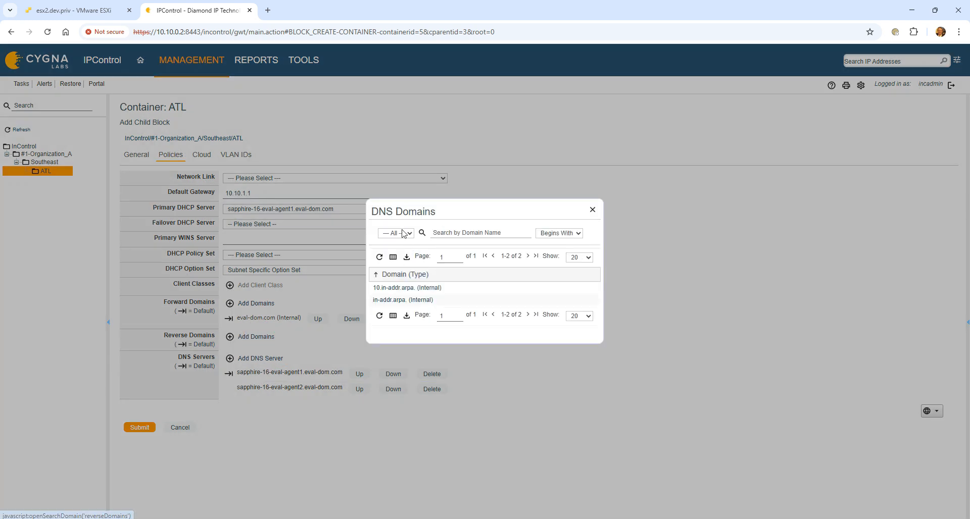
{"action": "left_click", "coordinate": [398, 290]}
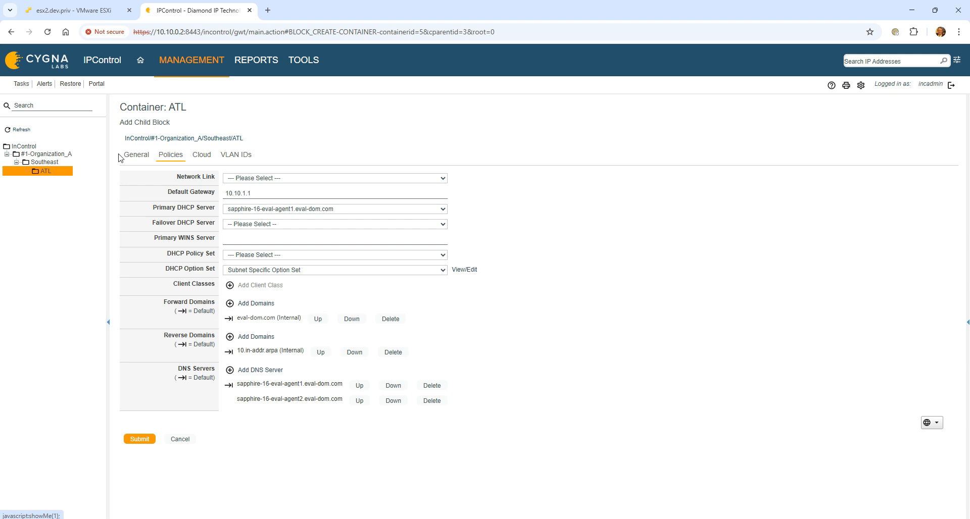
{"action": "left_click", "coordinate": [444, 179]}
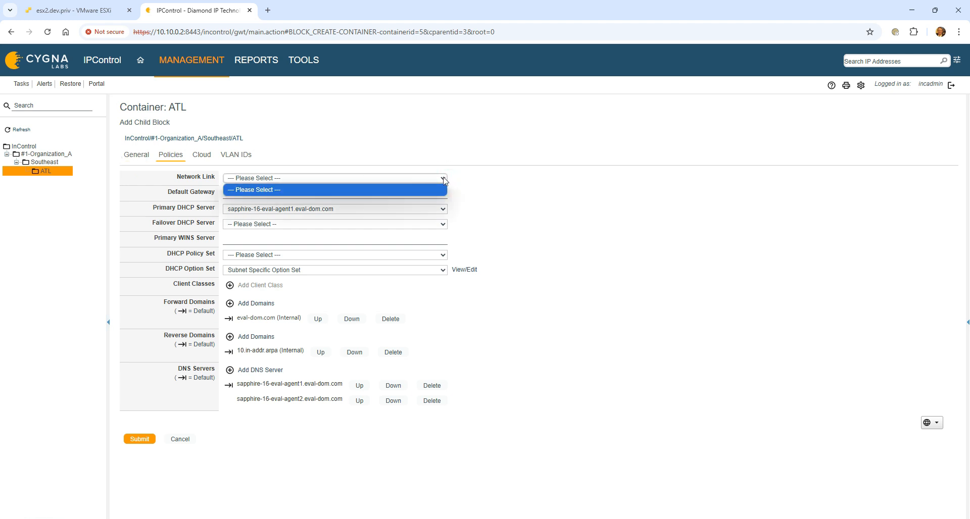
{"action": "left_click", "coordinate": [444, 180]}
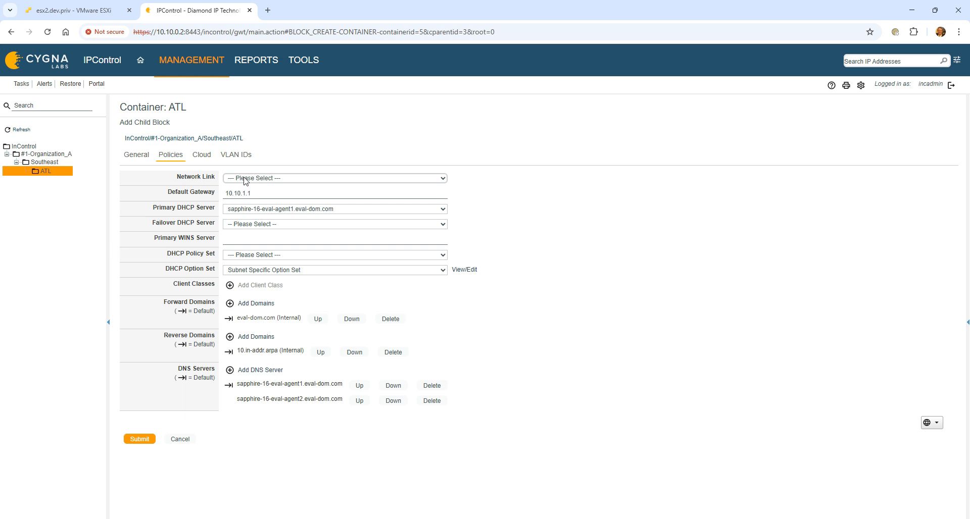
{"action": "left_click", "coordinate": [140, 439]}
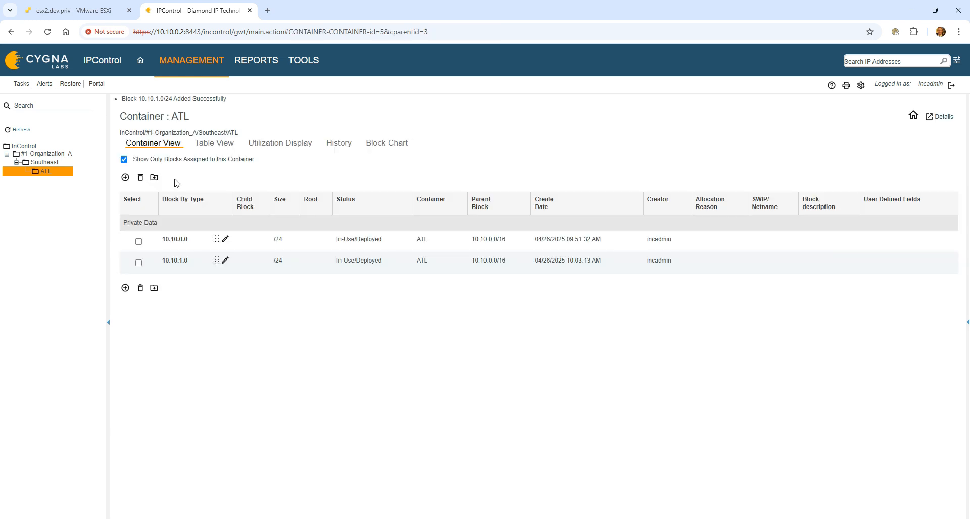
Check the failover peer settings of the DHCP server sapphire-16-eval-agent1.eval-dom.com.
{"action": "mouse_move", "coordinate": [207, 66]}
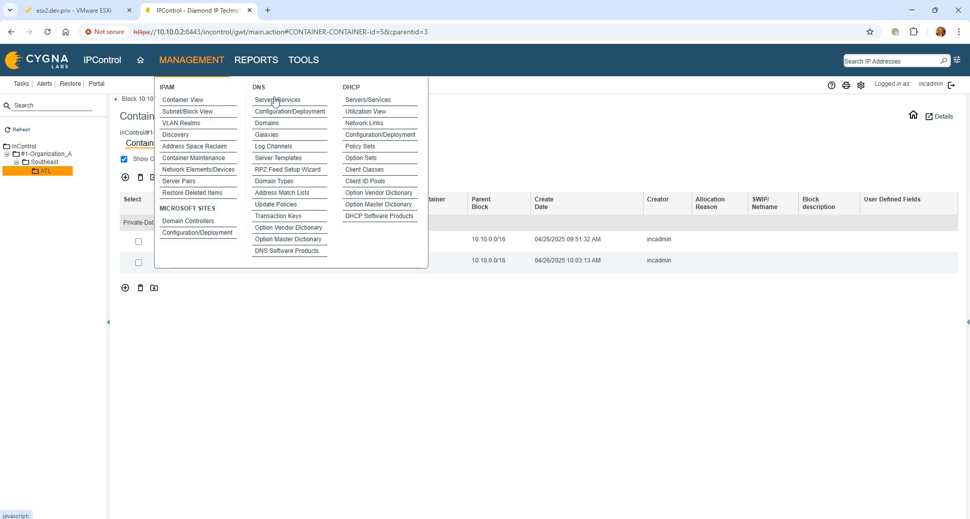
{"action": "left_click", "coordinate": [396, 105]}
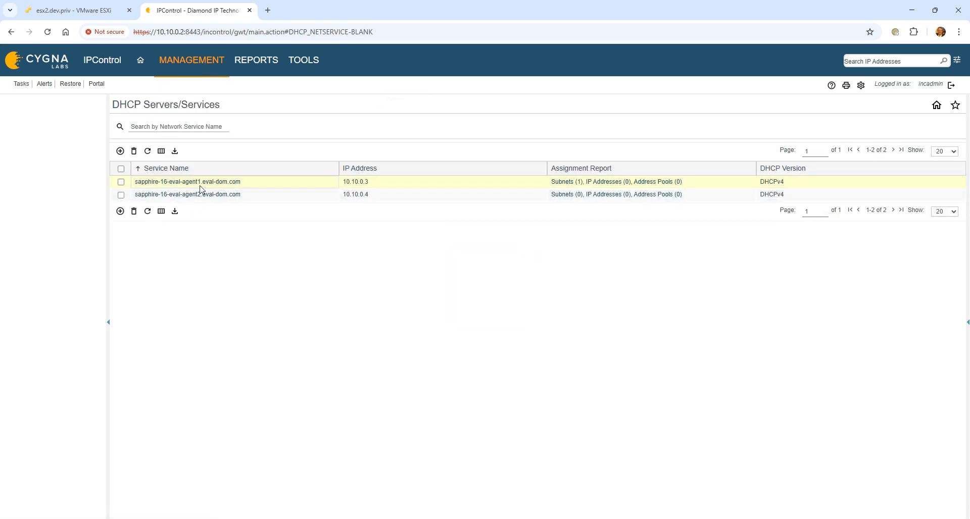
{"action": "left_click", "coordinate": [199, 186]}
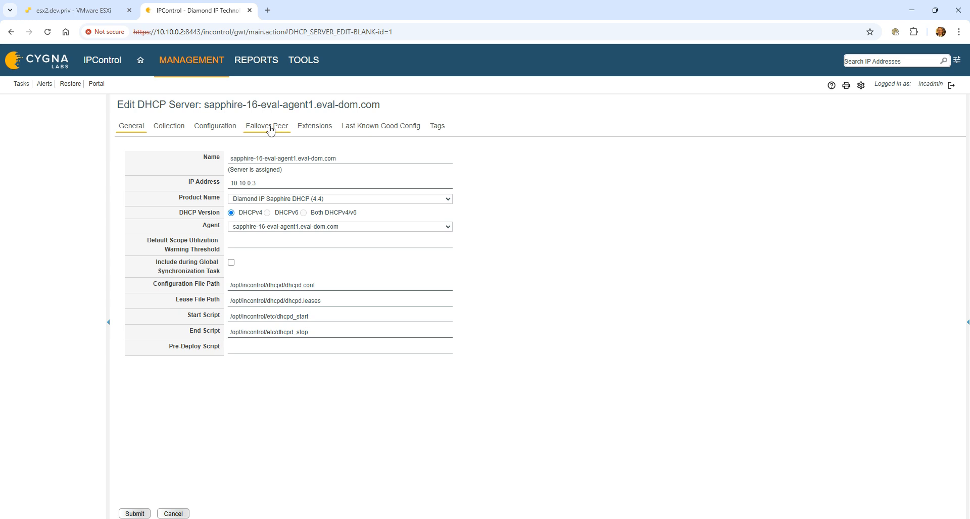
{"action": "left_click", "coordinate": [269, 127]}
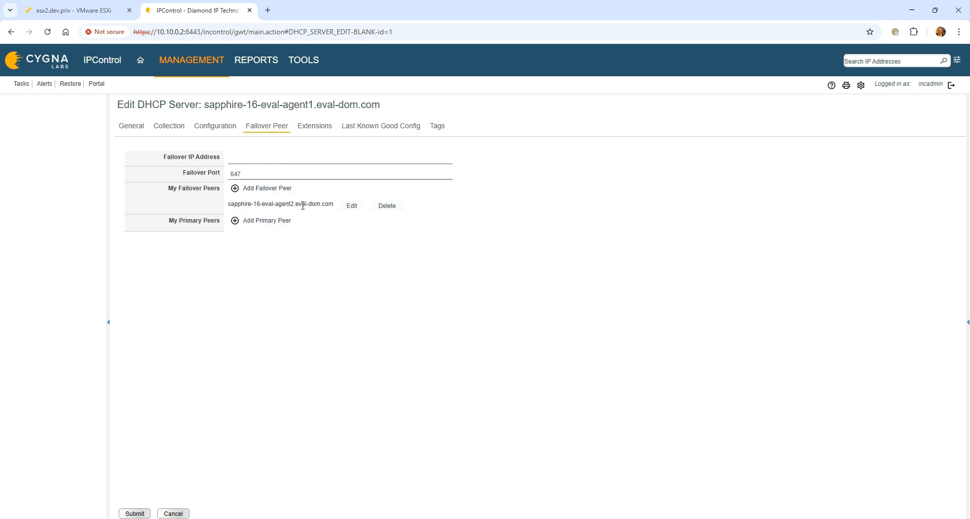
Search for the IP address 10.10.0.4 and inspect its record without changing it.
{"action": "left_click", "coordinate": [876, 62]}
{"action": "type", "text": "10.10.0.4"}
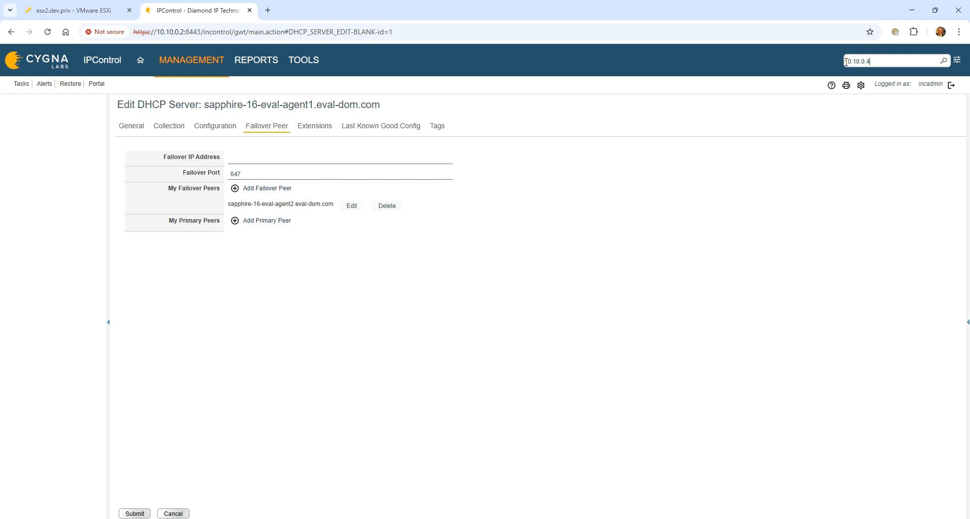
{"action": "key", "text": "Return"}
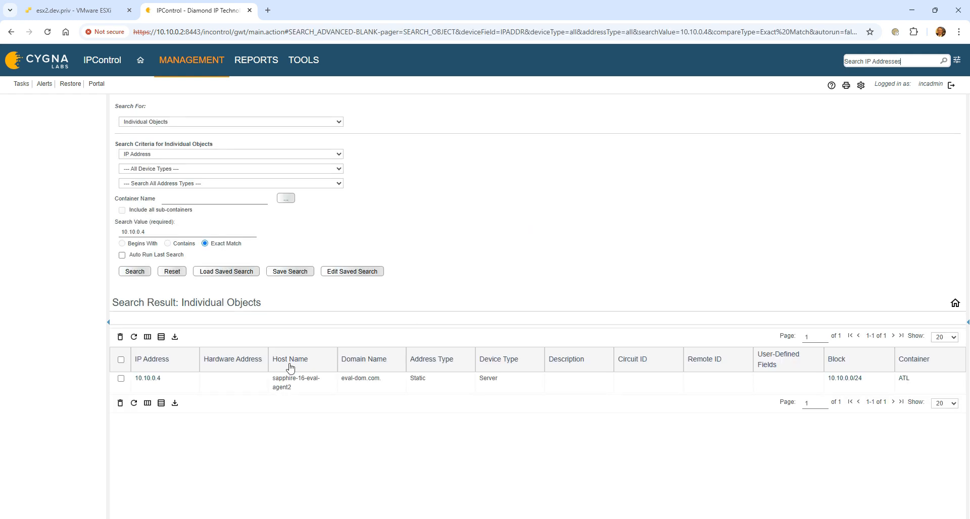
{"action": "left_click", "coordinate": [147, 379]}
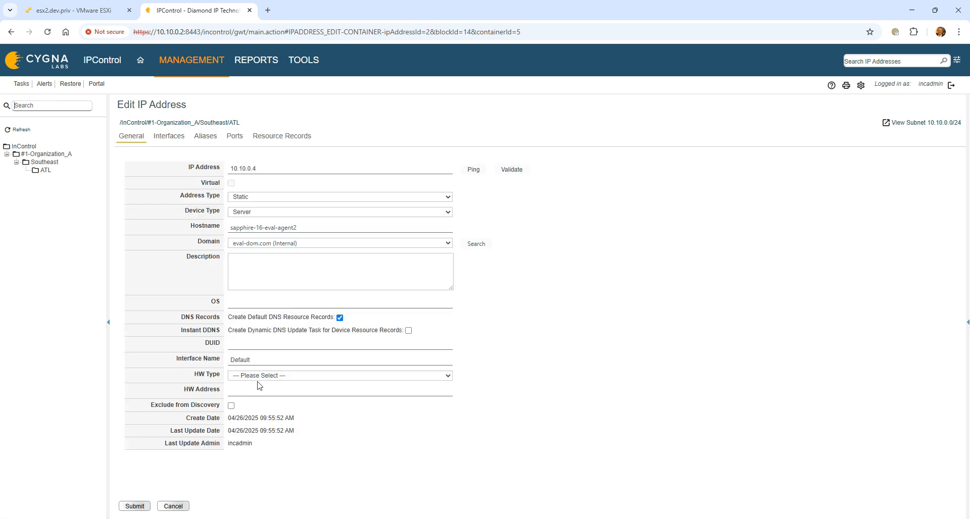
{"action": "left_click", "coordinate": [174, 507]}
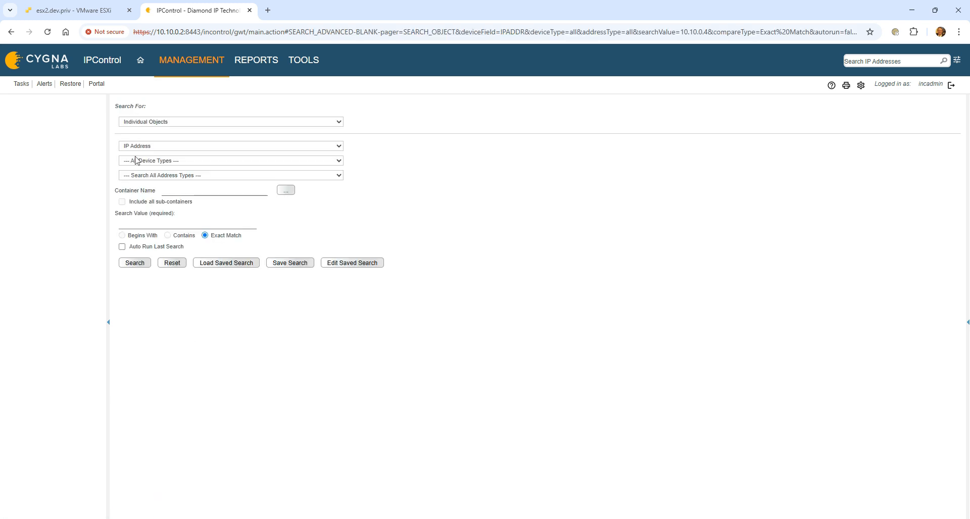
Set the failover DHCP server of ATL's 10.10.1.0/24 block to sapphire-16-eval-agent2.eval-dom.com in its policies and save the block.
{"action": "left_click", "coordinate": [165, 65]}
{"action": "left_click", "coordinate": [178, 92]}
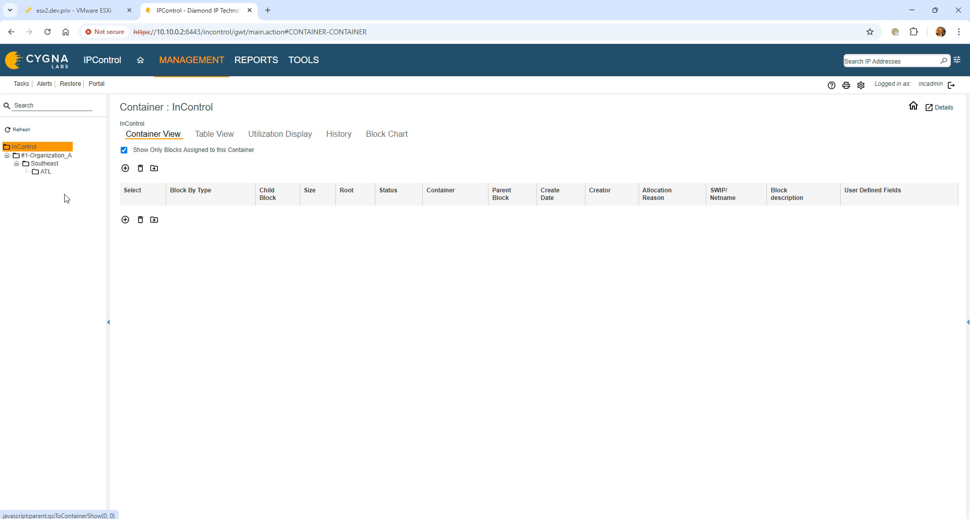
{"action": "left_click", "coordinate": [43, 171]}
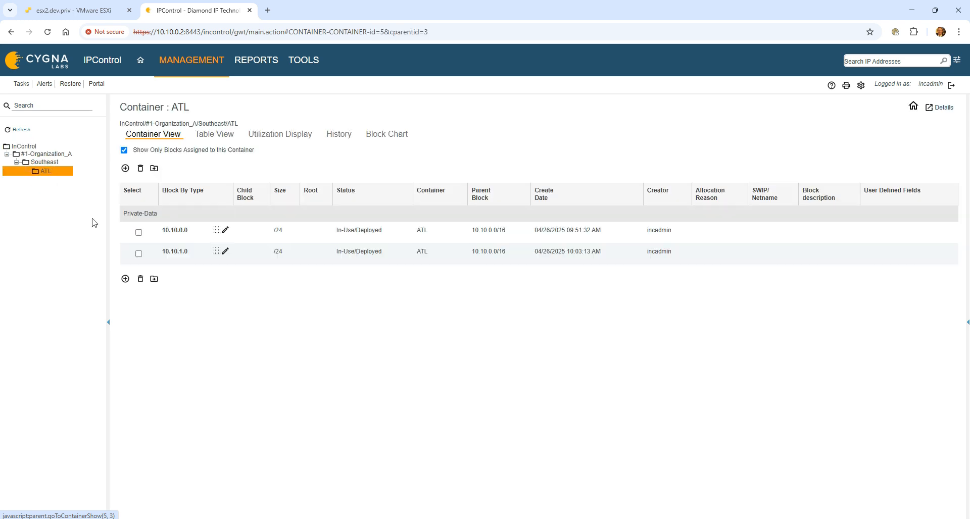
{"action": "left_click", "coordinate": [226, 253]}
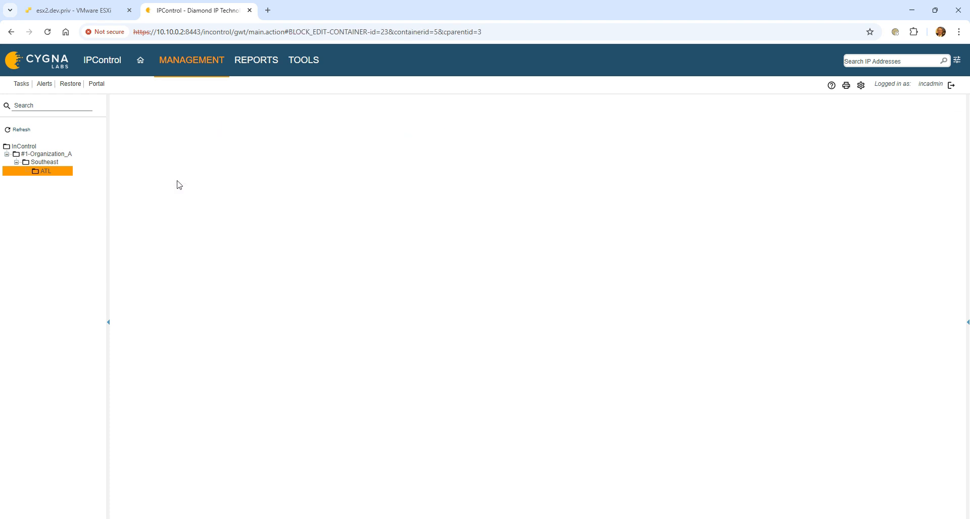
{"action": "left_click", "coordinate": [178, 172]}
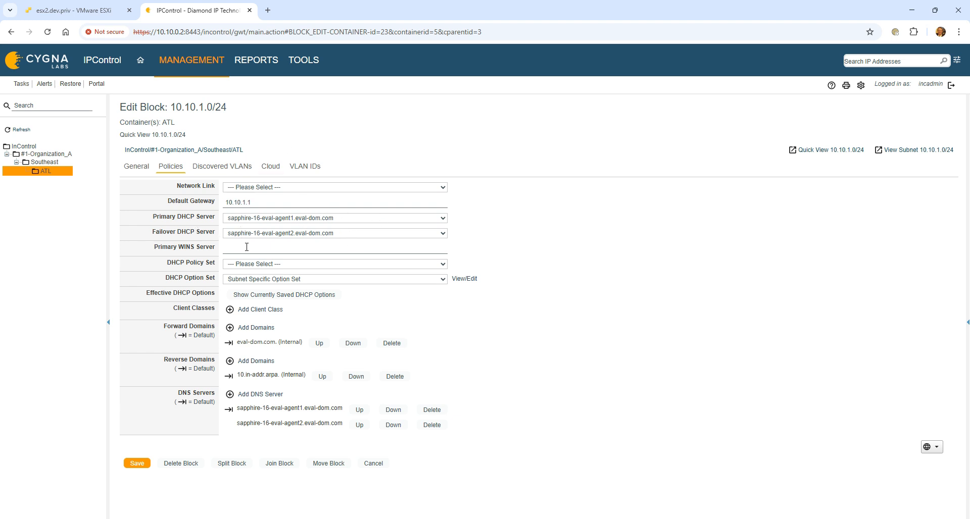
{"action": "left_click", "coordinate": [132, 464]}
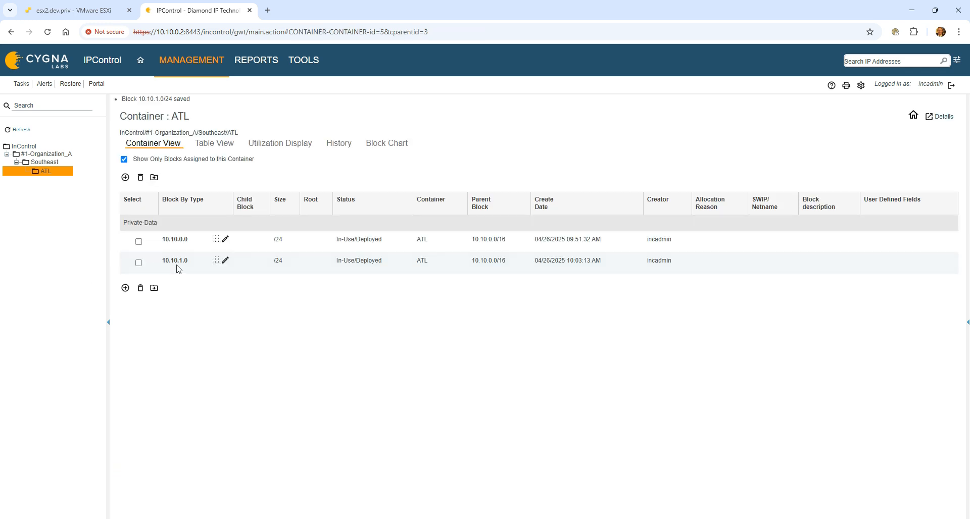
In ATL's 10.10.1.0/24 subnet, start a new IP address pool of size 50 using Last Available Before Subnet End and generate its address range.
{"action": "left_click", "coordinate": [175, 261]}
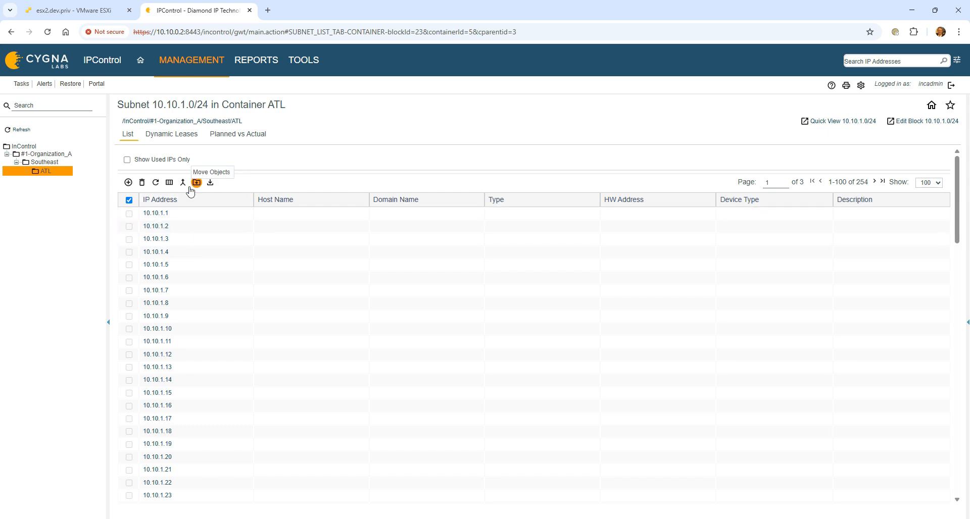
{"action": "left_click", "coordinate": [128, 182]}
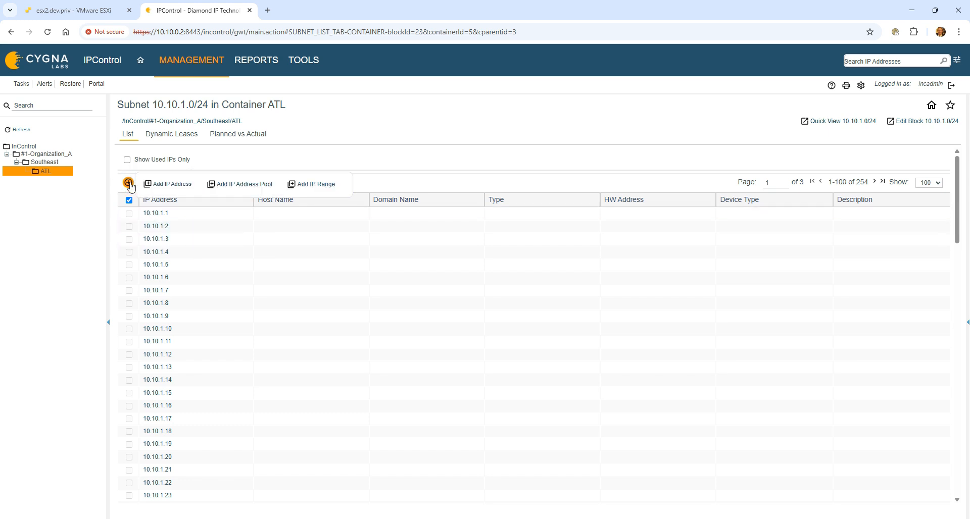
{"action": "left_click", "coordinate": [253, 187]}
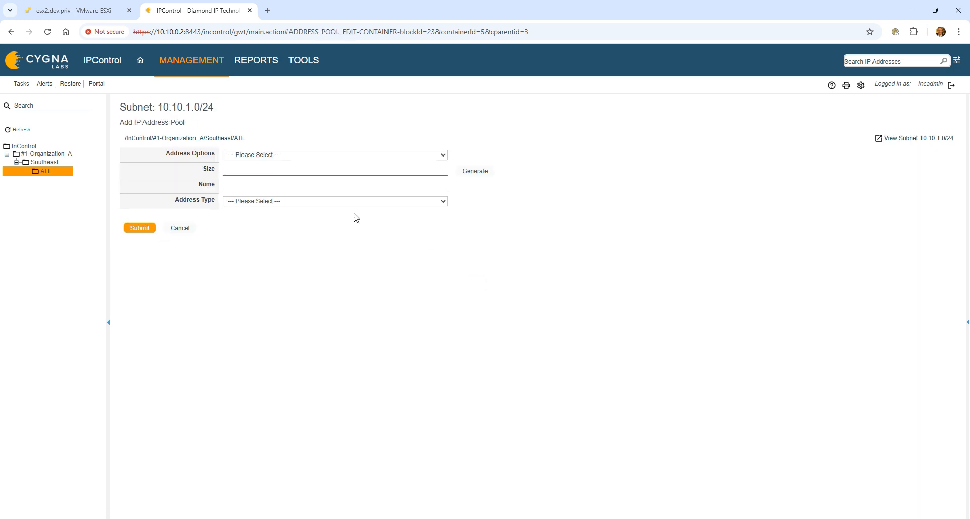
{"action": "left_click", "coordinate": [247, 155]}
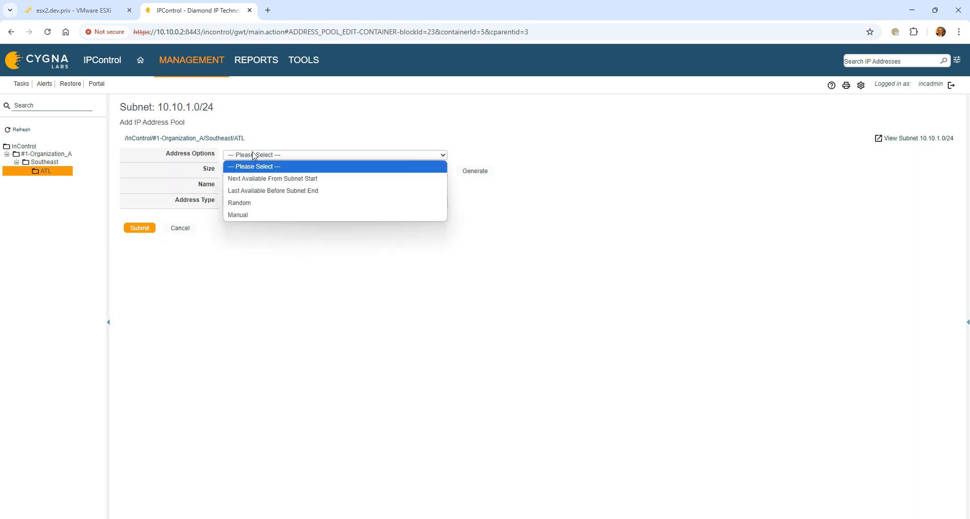
{"action": "left_click", "coordinate": [283, 191]}
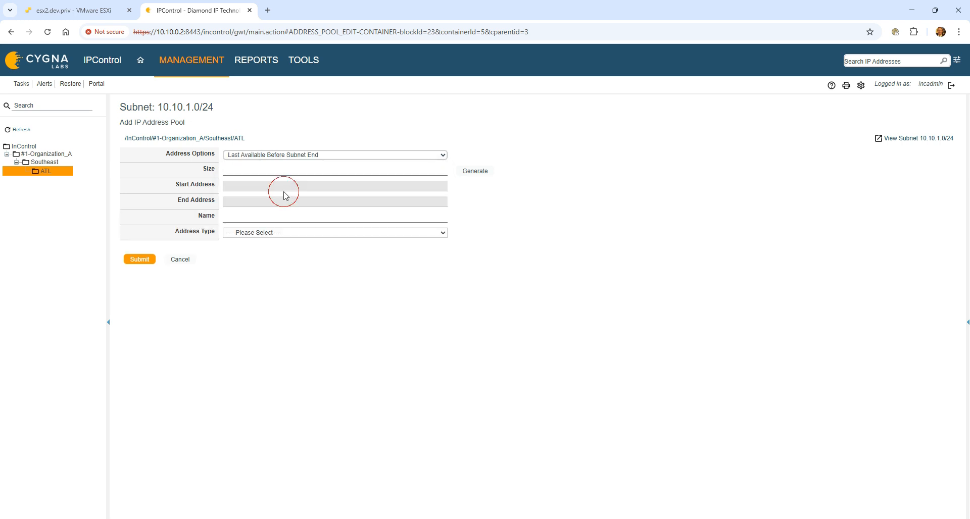
{"action": "left_click", "coordinate": [262, 171]}
{"action": "type", "text": "50"}
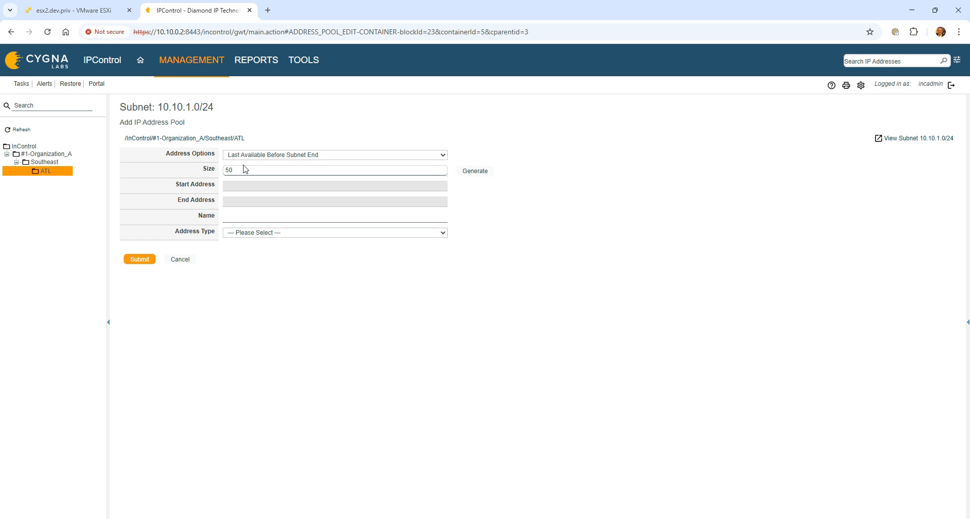
{"action": "left_click", "coordinate": [477, 174]}
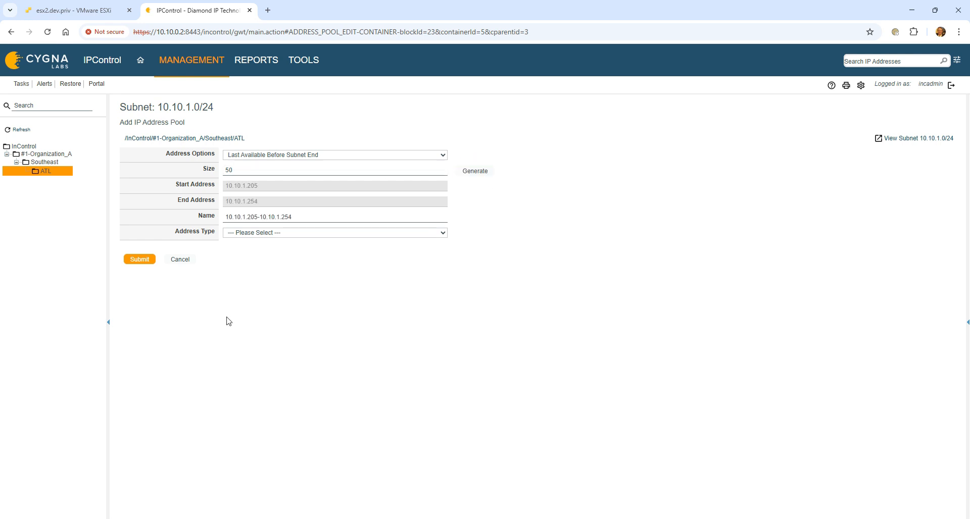
Set the new pool's address type to Dynamic DHCP, keeping servers, policy set and option set the same as the subnet, and submit it.
{"action": "left_click", "coordinate": [275, 233]}
{"action": "left_click", "coordinate": [274, 269]}
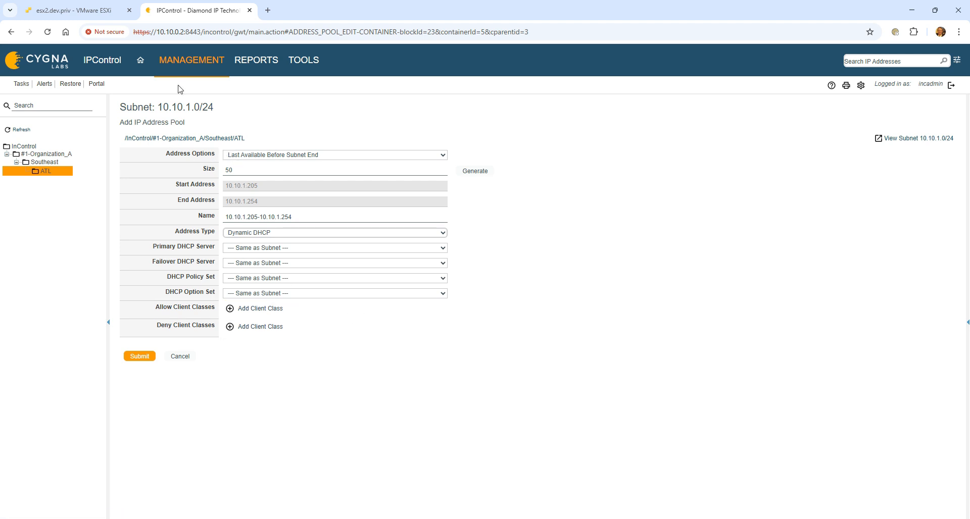
{"action": "mouse_move", "coordinate": [177, 64]}
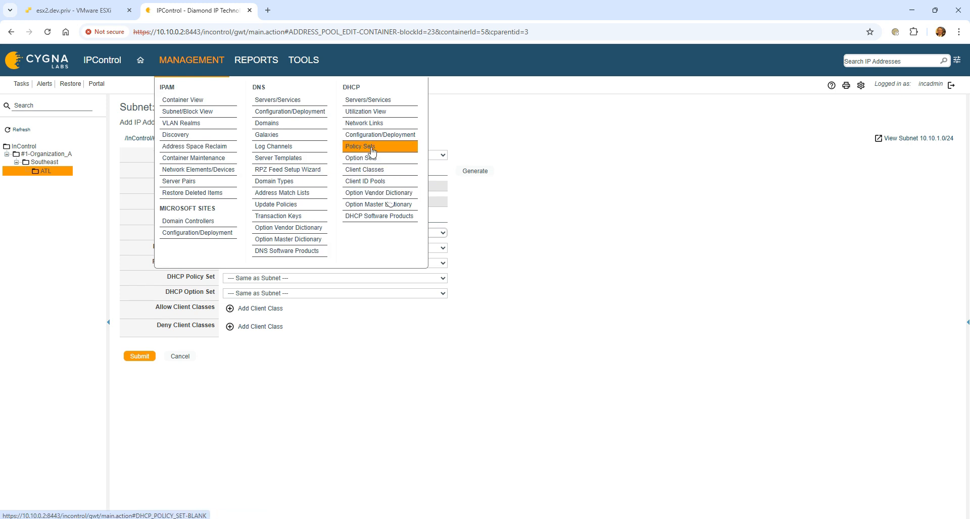
{"action": "left_click", "coordinate": [148, 358]}
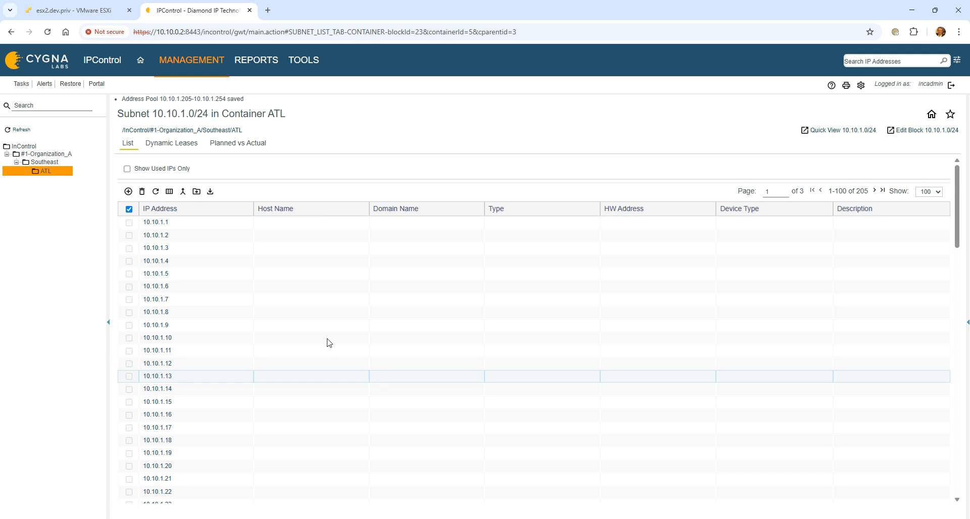
List only the used IPs of subnet 10.10.1.0/24 and check the block's policies without changing them.
{"action": "left_click", "coordinate": [128, 171]}
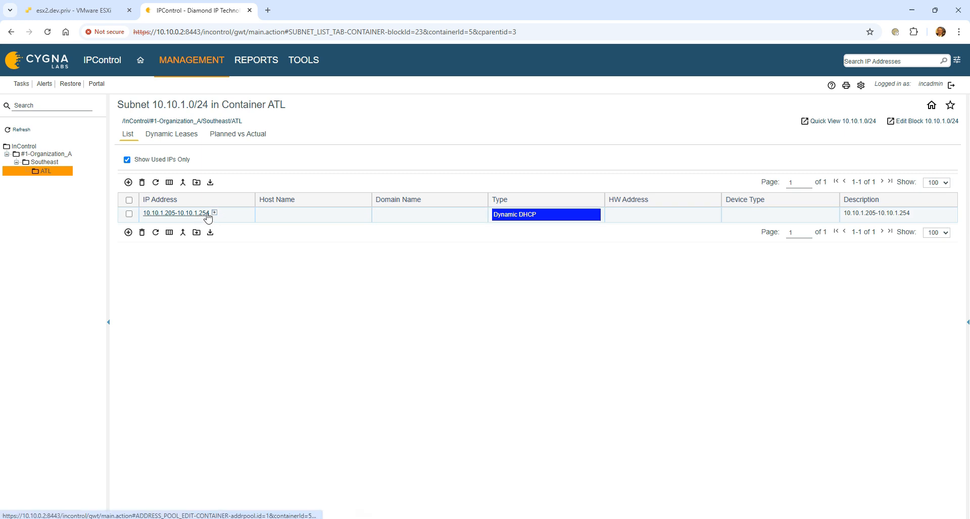
{"action": "left_click", "coordinate": [931, 121]}
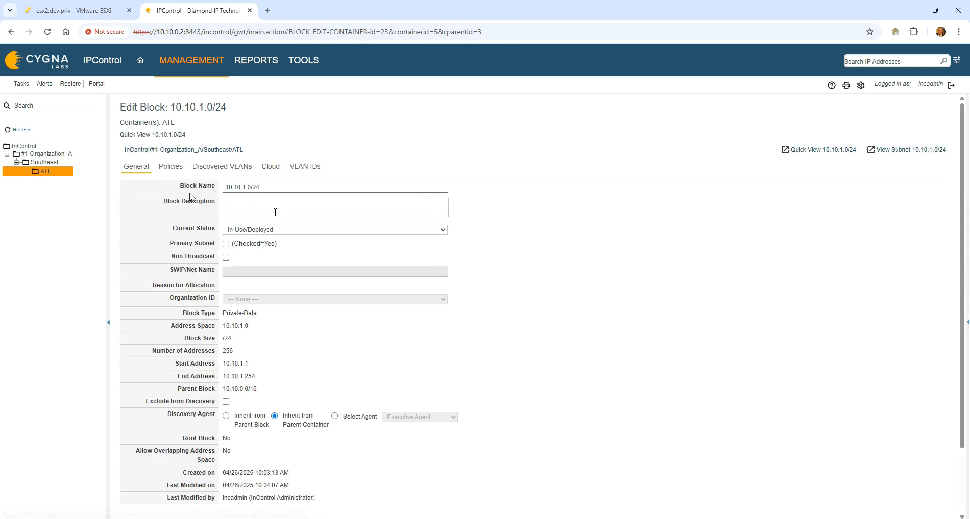
{"action": "left_click", "coordinate": [168, 167]}
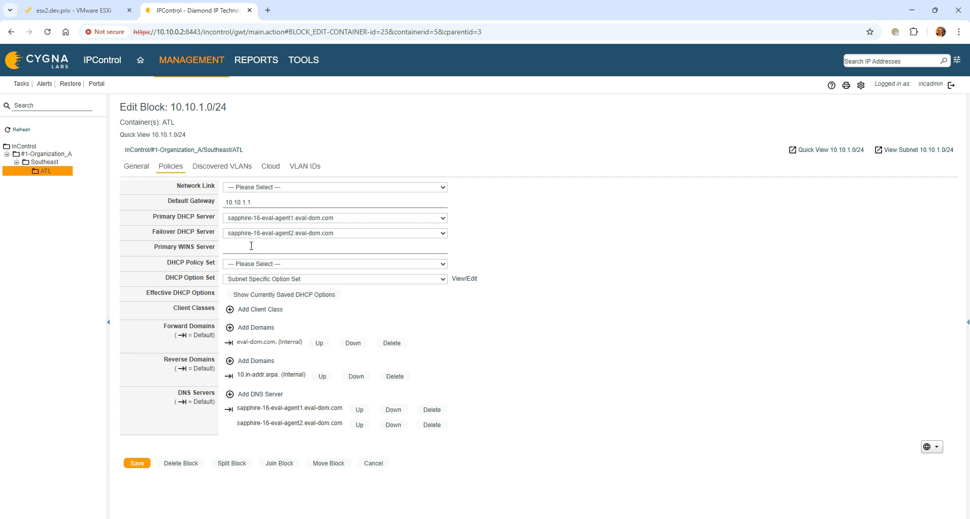
{"action": "left_click", "coordinate": [373, 464]}
Add a DHCP policy set named 300 Second Lease, described as "300 Seconds, 5 minutes", for the Diamond IP Sapphire DHCP (4.4) product.
{"action": "left_click", "coordinate": [187, 65]}
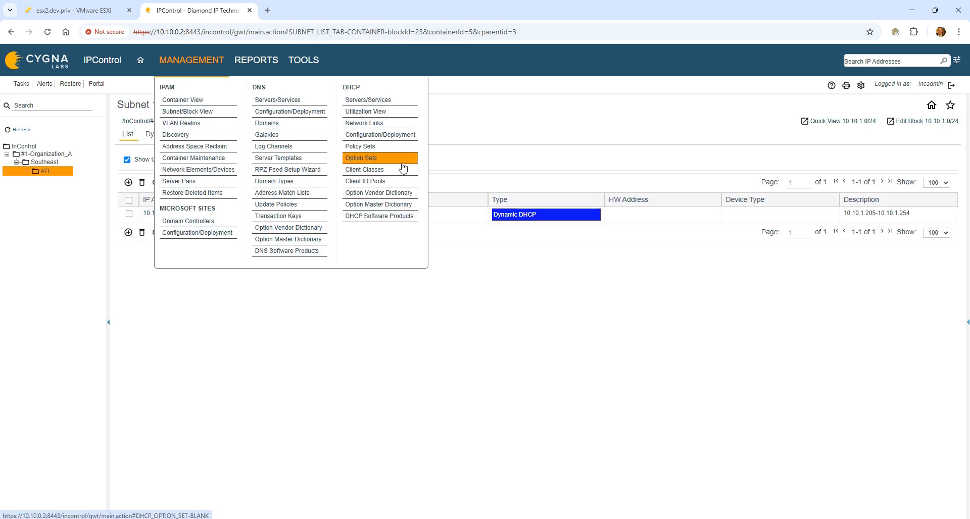
{"action": "left_click", "coordinate": [393, 147]}
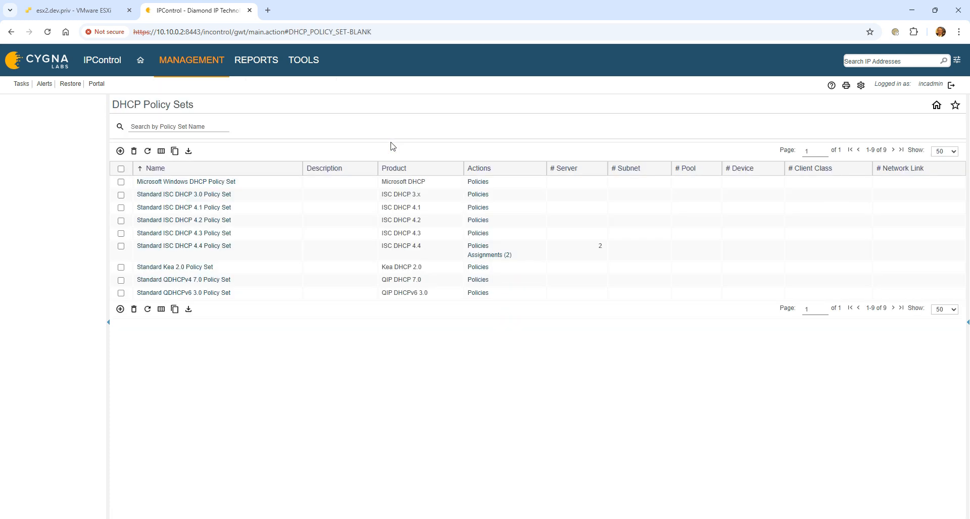
{"action": "left_click", "coordinate": [120, 151]}
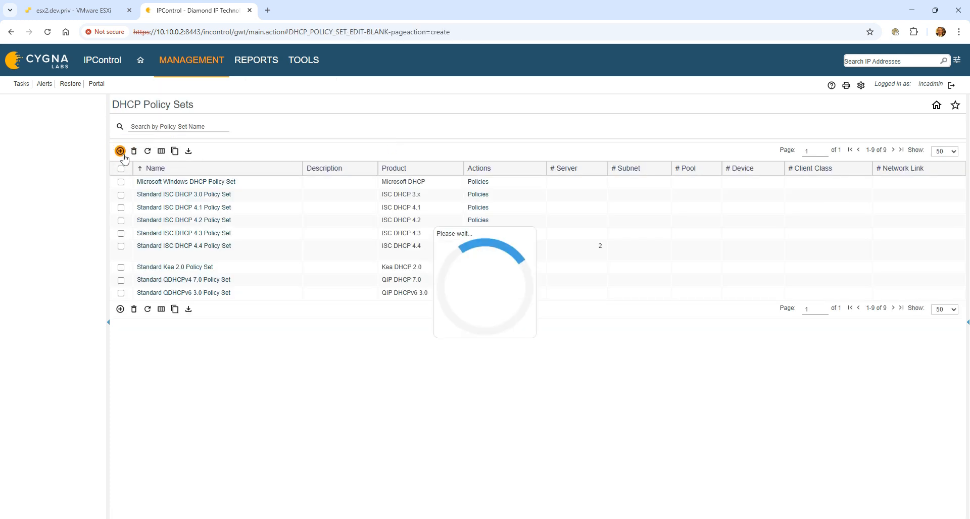
{"action": "left_click", "coordinate": [228, 124]}
{"action": "type", "text": "300 Second Lease"}
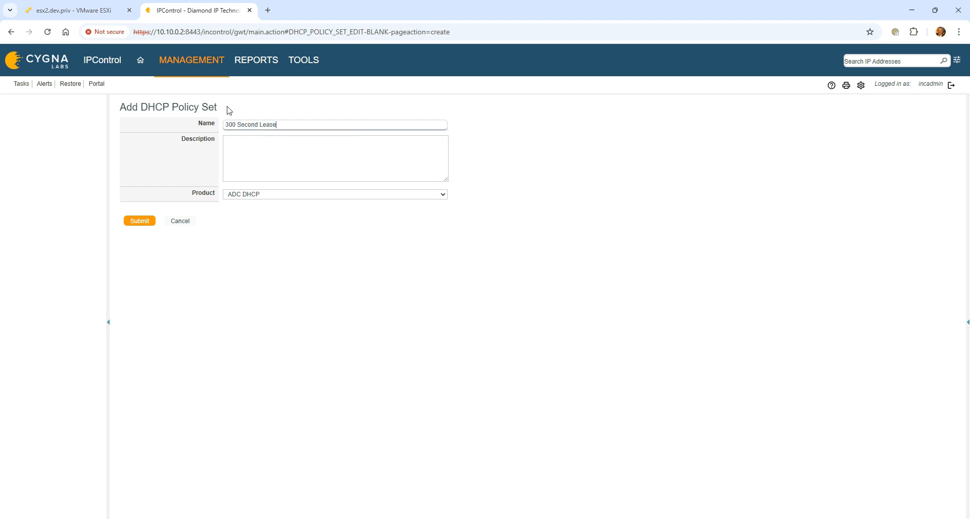
{"action": "key", "text": "Tab"}
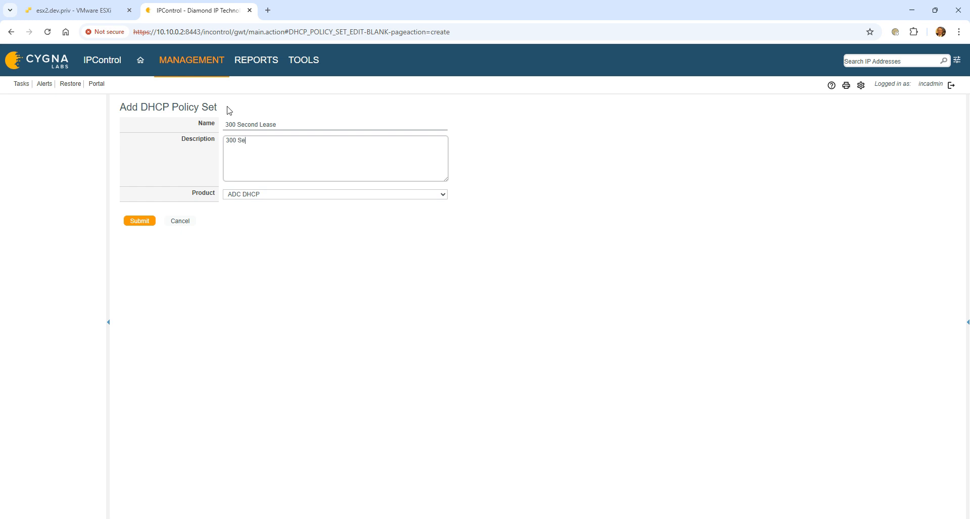
{"action": "left_click", "coordinate": [229, 111]}
{"action": "left_click", "coordinate": [288, 196]}
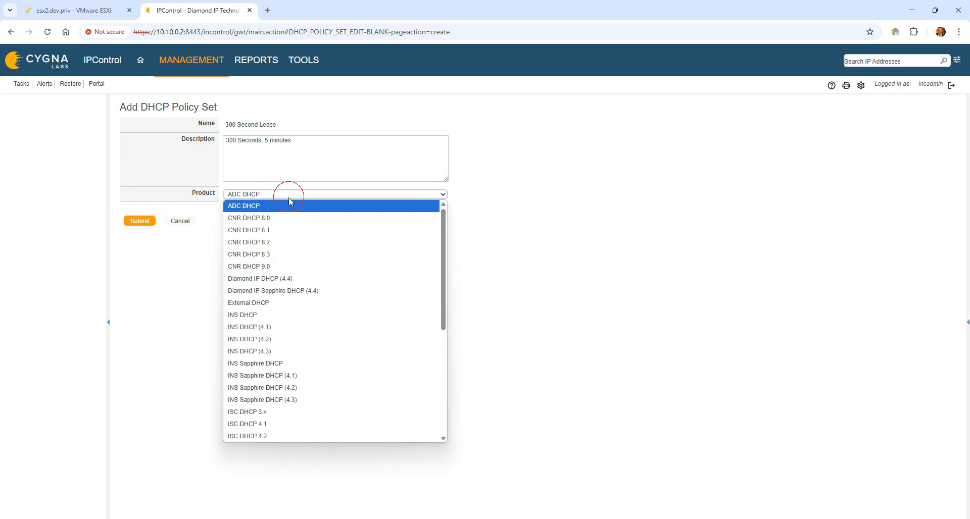
{"action": "left_click", "coordinate": [307, 288]}
{"action": "left_click", "coordinate": [141, 223]}
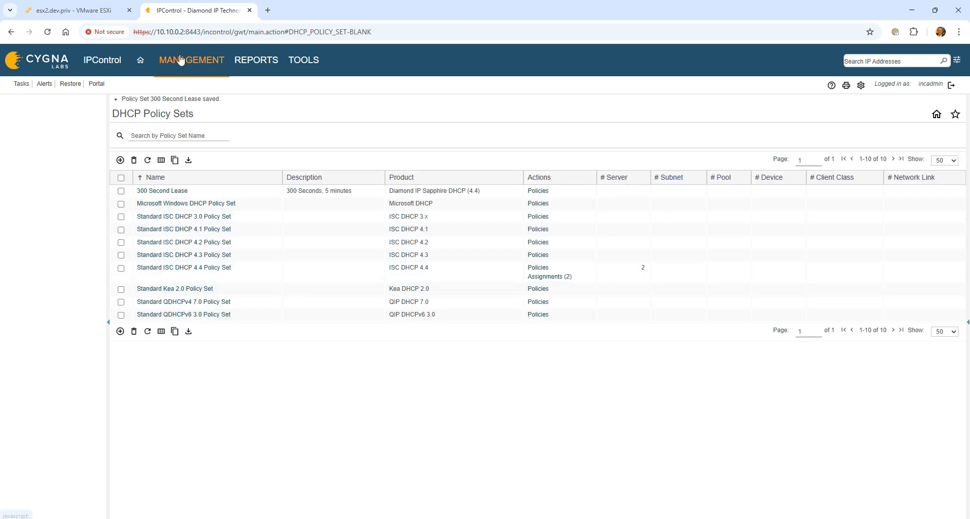
Assign the 300 Second Lease DHCP policy set to ATL's 10.10.1.0/24 block in its policies and save the block.
{"action": "mouse_move", "coordinate": [181, 61]}
{"action": "left_click", "coordinate": [197, 112]}
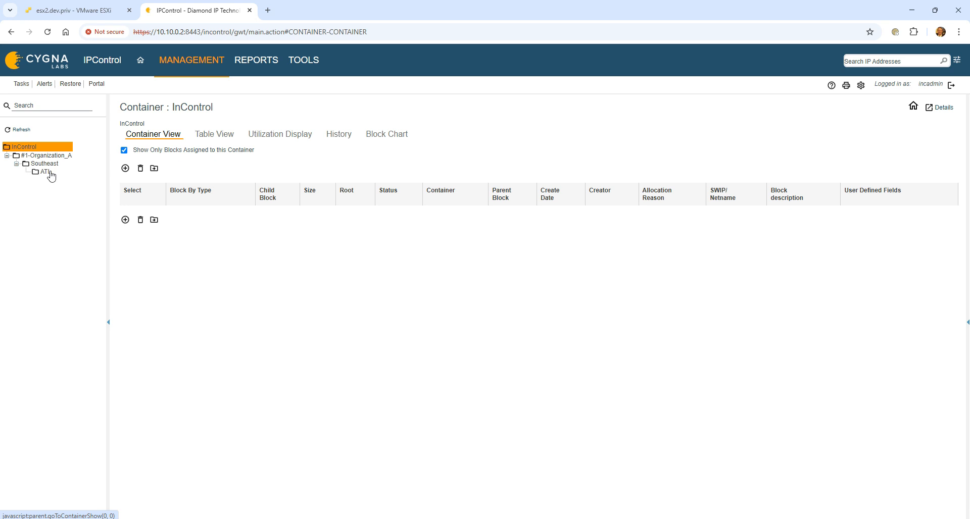
{"action": "left_click", "coordinate": [50, 172]}
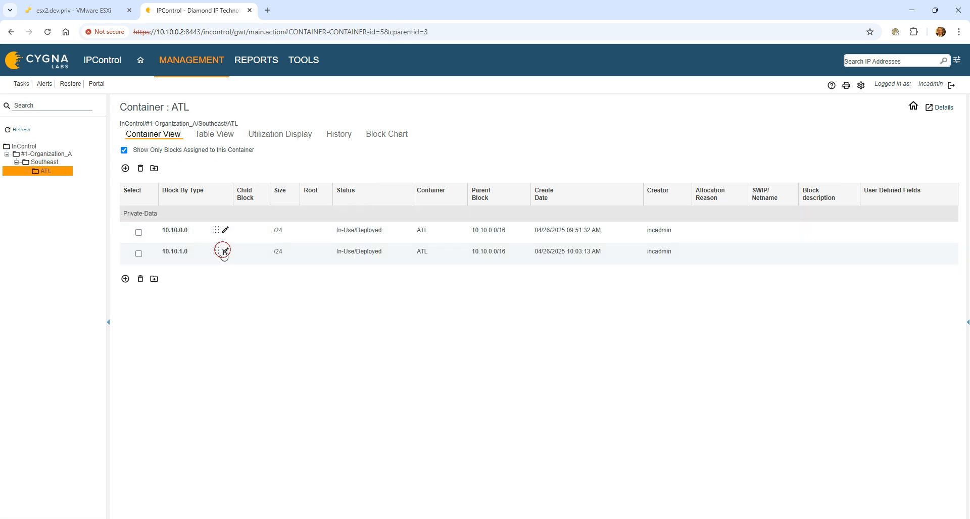
{"action": "left_click", "coordinate": [223, 251]}
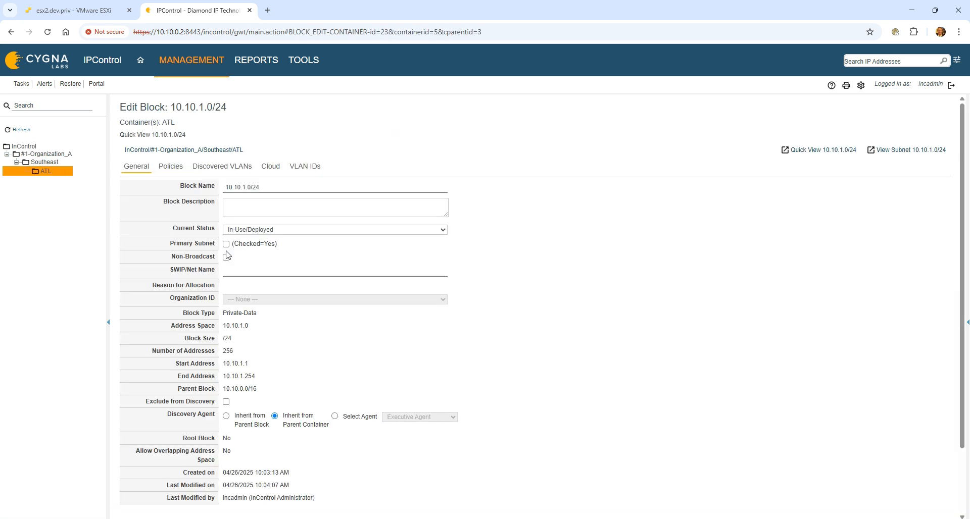
{"action": "left_click", "coordinate": [167, 172]}
{"action": "left_click", "coordinate": [308, 265]}
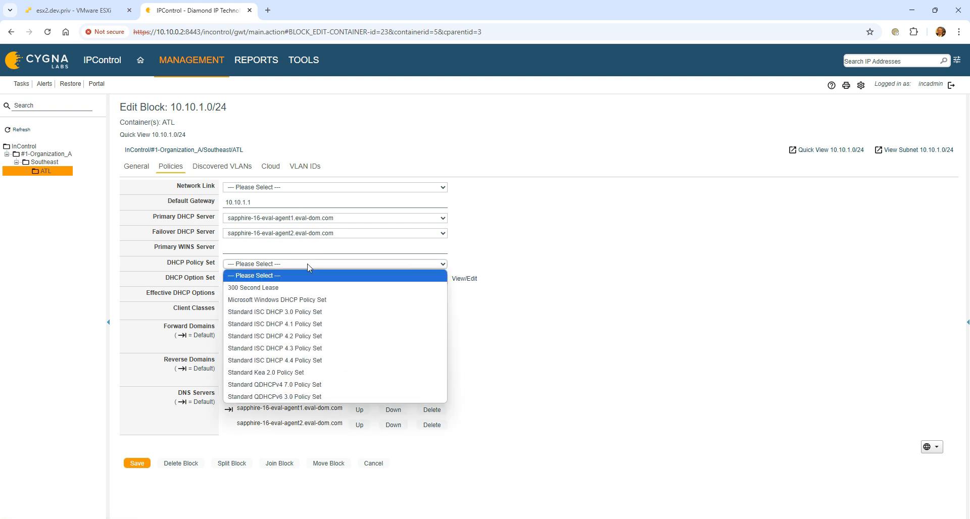
{"action": "left_click", "coordinate": [305, 287]}
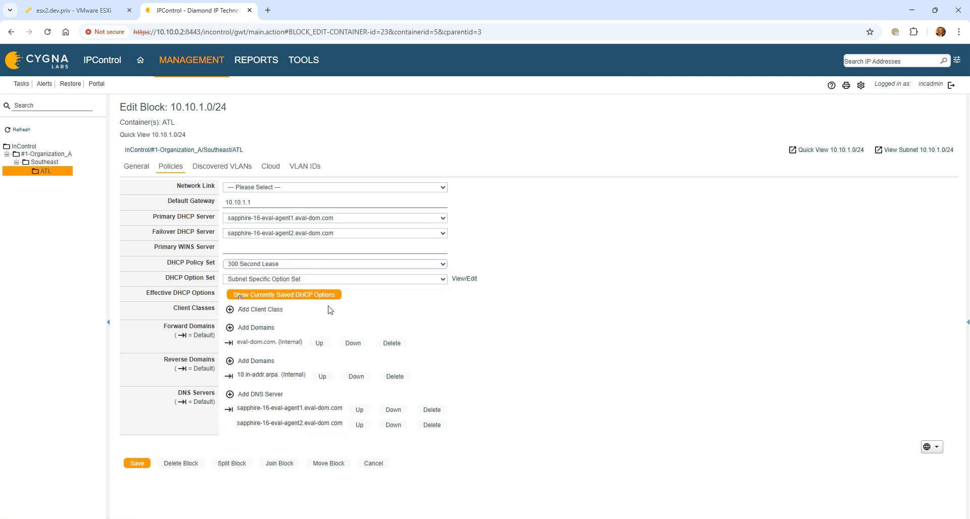
{"action": "left_click", "coordinate": [137, 464]}
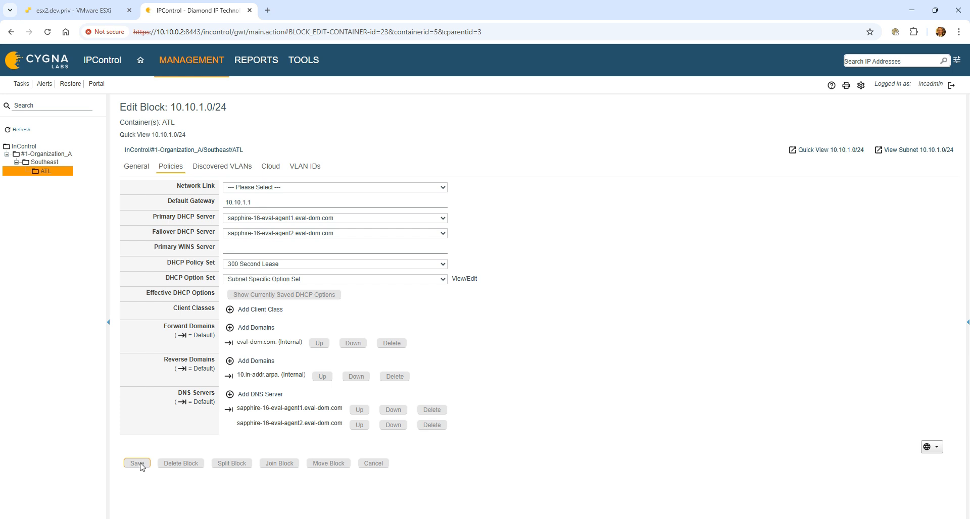
Submit a DHCP deployment for sapphire-16-eval-agent1.eval-dom.com that stops on errors and warnings, ignores dynamic DNS errors and holds files for preview.
{"action": "left_click", "coordinate": [205, 56]}
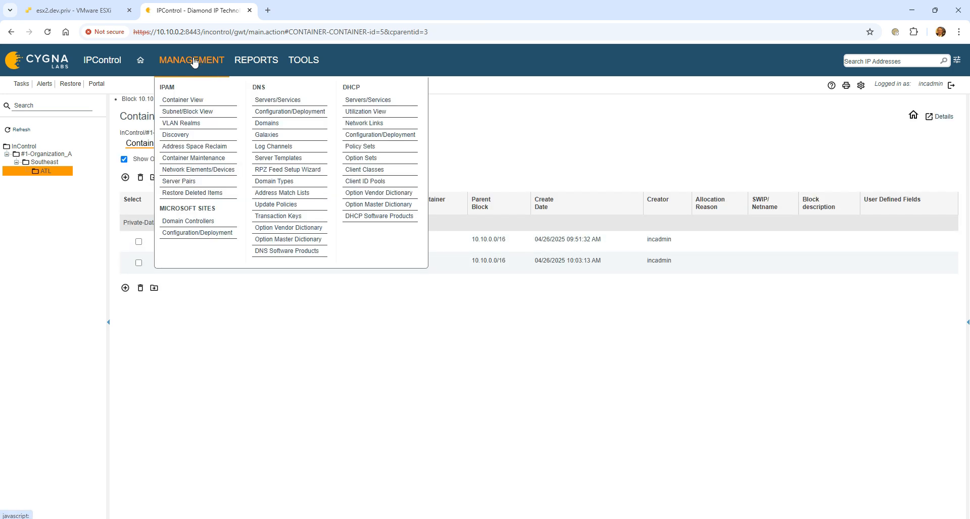
{"action": "left_click", "coordinate": [384, 136]}
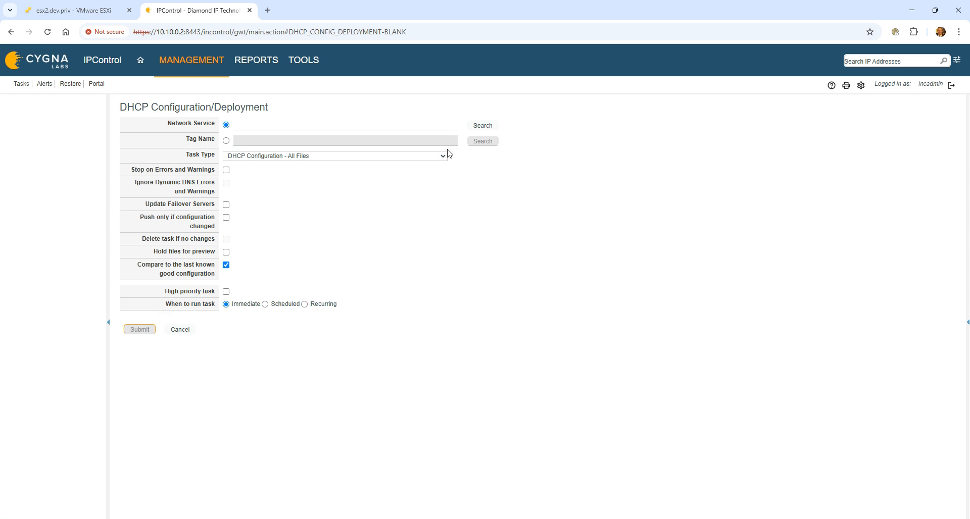
{"action": "left_click", "coordinate": [482, 126]}
{"action": "left_click", "coordinate": [410, 292]}
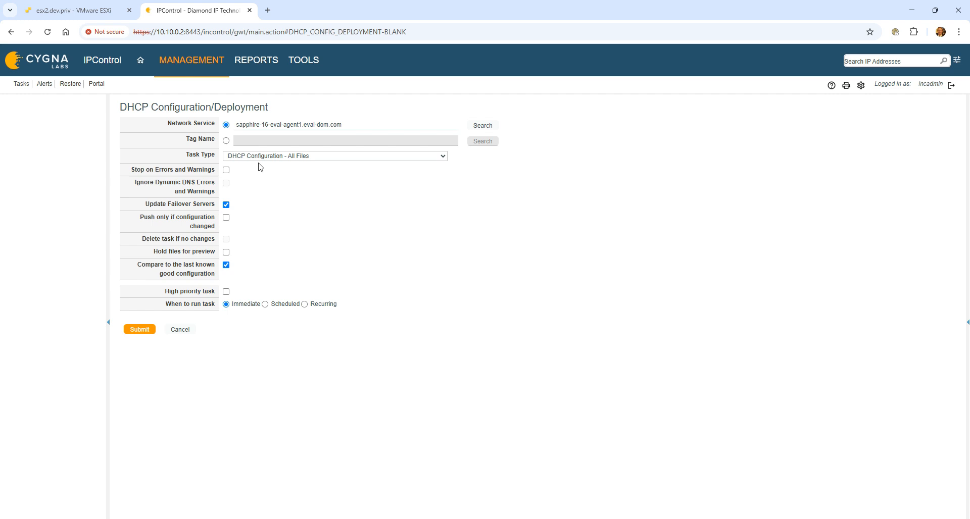
{"action": "left_click", "coordinate": [226, 170]}
{"action": "left_click", "coordinate": [226, 183]}
{"action": "left_click", "coordinate": [225, 252]}
{"action": "left_click", "coordinate": [137, 331]}
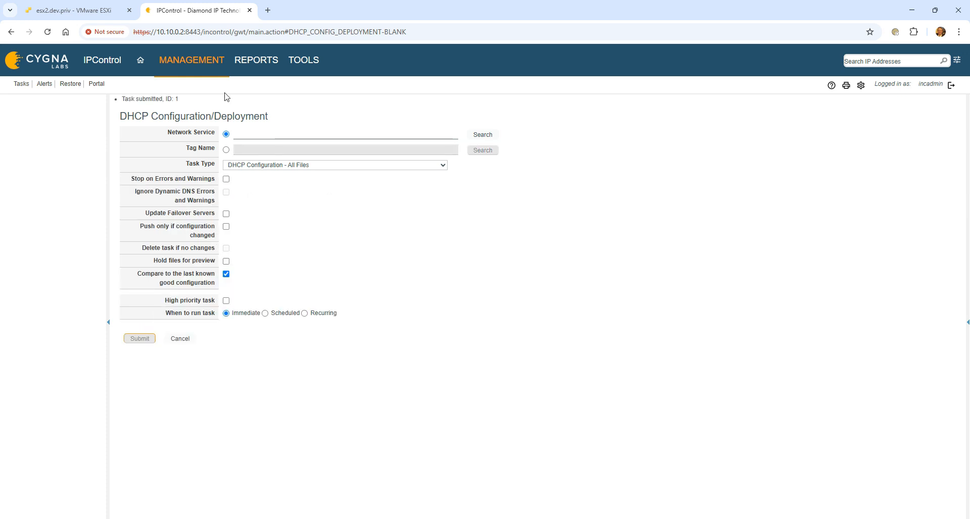
Monitor the submitted DHCP deployment in the task list, refreshing its status, and open the details of Task 1.
{"action": "left_click", "coordinate": [21, 84]}
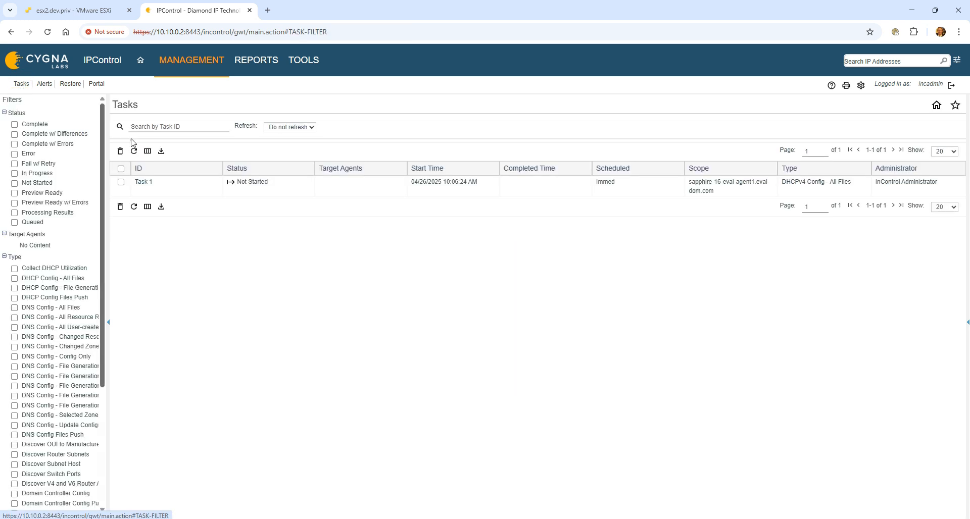
{"action": "left_click", "coordinate": [134, 207]}
{"action": "left_click", "coordinate": [134, 208]}
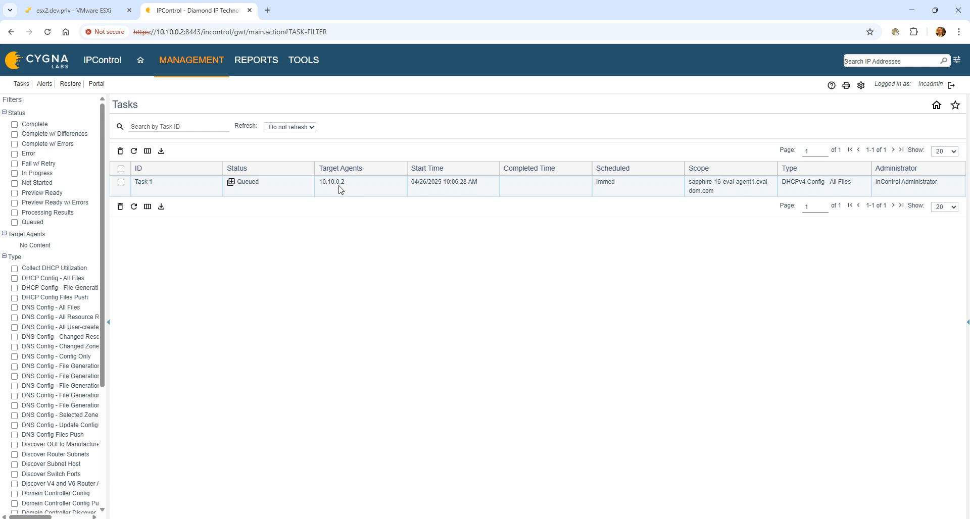
{"action": "left_click", "coordinate": [134, 207]}
{"action": "left_click", "coordinate": [133, 208]}
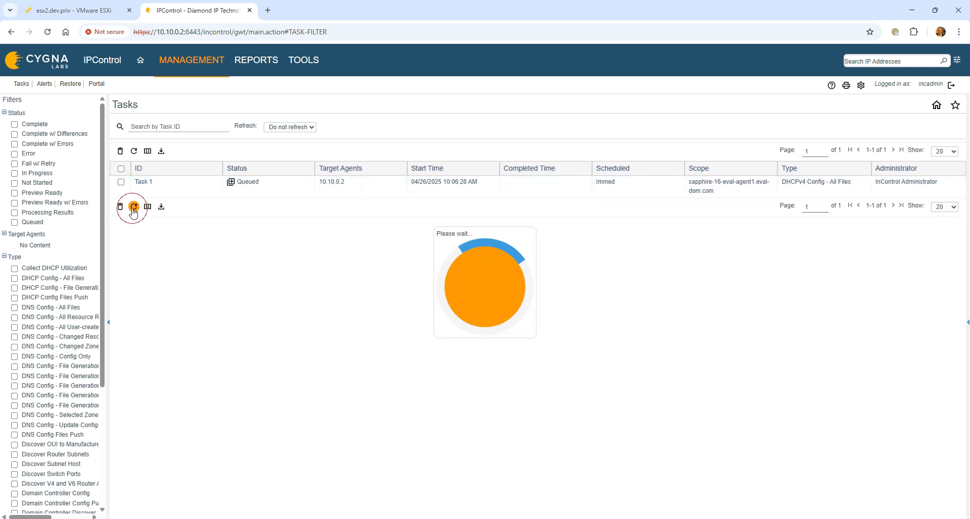
{"action": "left_click", "coordinate": [133, 208]}
{"action": "left_click", "coordinate": [133, 208]}
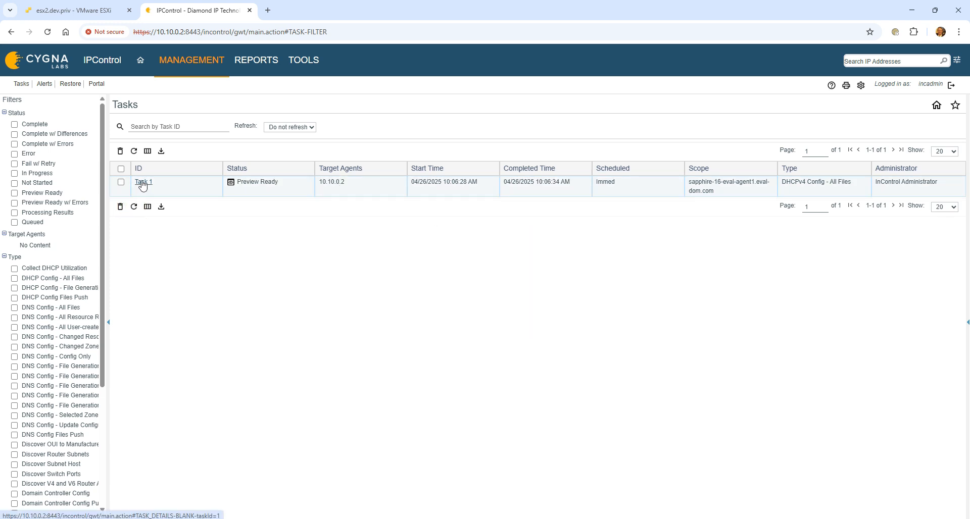
{"action": "left_click", "coordinate": [143, 183]}
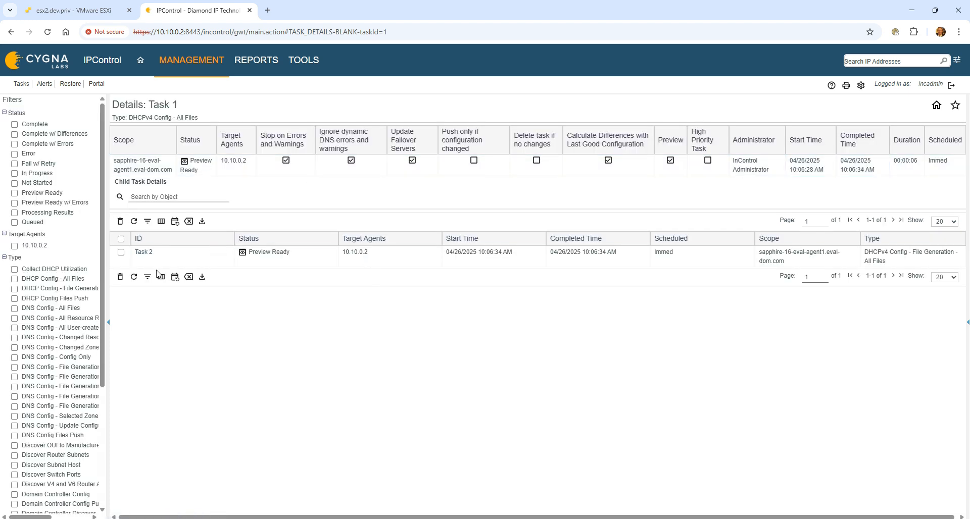
Review the text version of the dhcpd.conf file generated by Task 2 through its Server Startup Subnet section, and close it.
{"action": "left_click", "coordinate": [143, 252]}
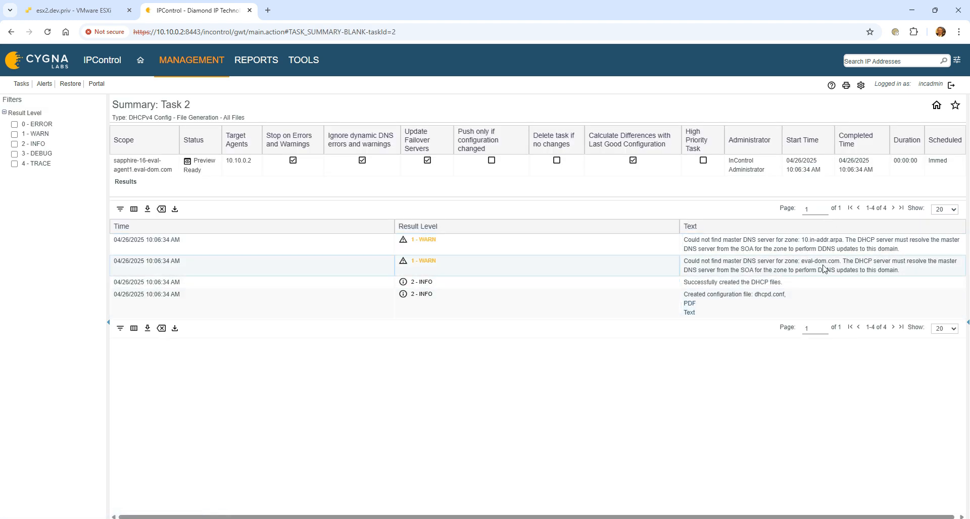
{"action": "left_click", "coordinate": [689, 313]}
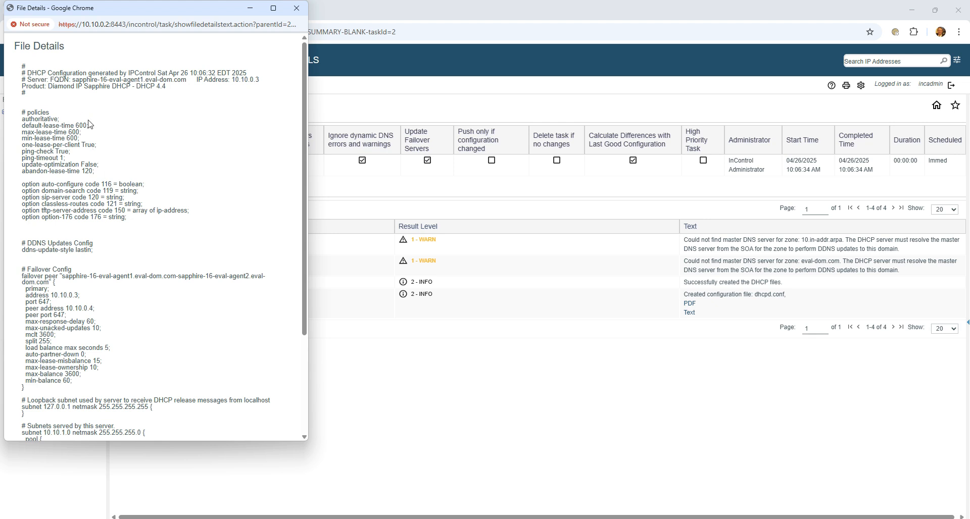
{"action": "scroll", "coordinate": [105, 128], "scroll_direction": "down", "scroll_amount": 3}
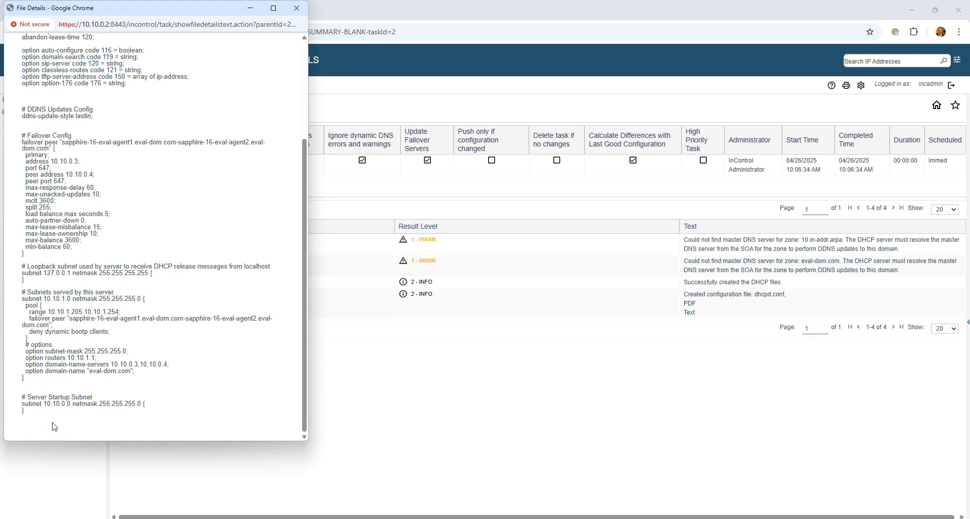
{"action": "left_click_drag", "start_coordinate": [30, 414], "coordinate": [13, 397]}
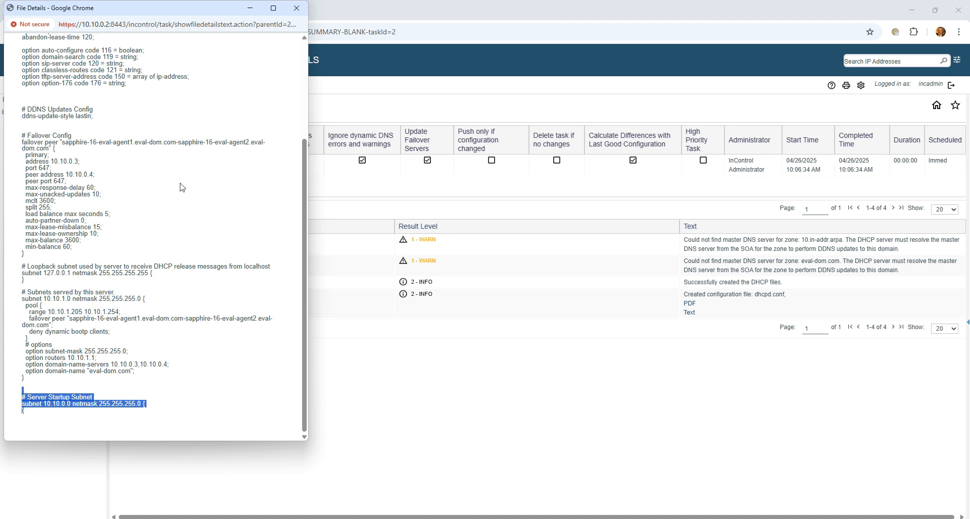
{"action": "left_click", "coordinate": [297, 8]}
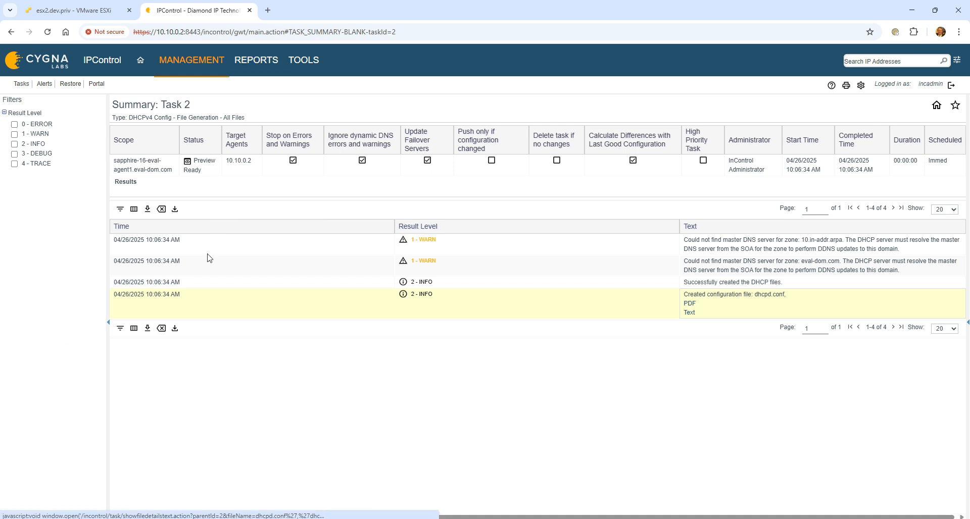
Approve Task 2's previewed DHCP files for deployment and refresh Task 1's child tasks until the push to sapphire-16-eval-agent1.eval-dom.com finishes.
{"action": "left_click", "coordinate": [160, 328]}
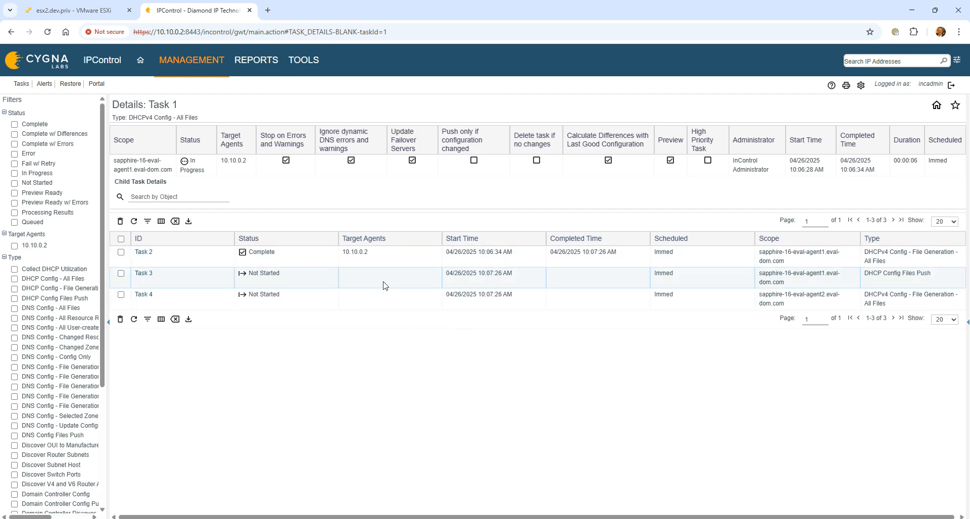
{"action": "left_click", "coordinate": [133, 320]}
{"action": "left_click", "coordinate": [133, 320]}
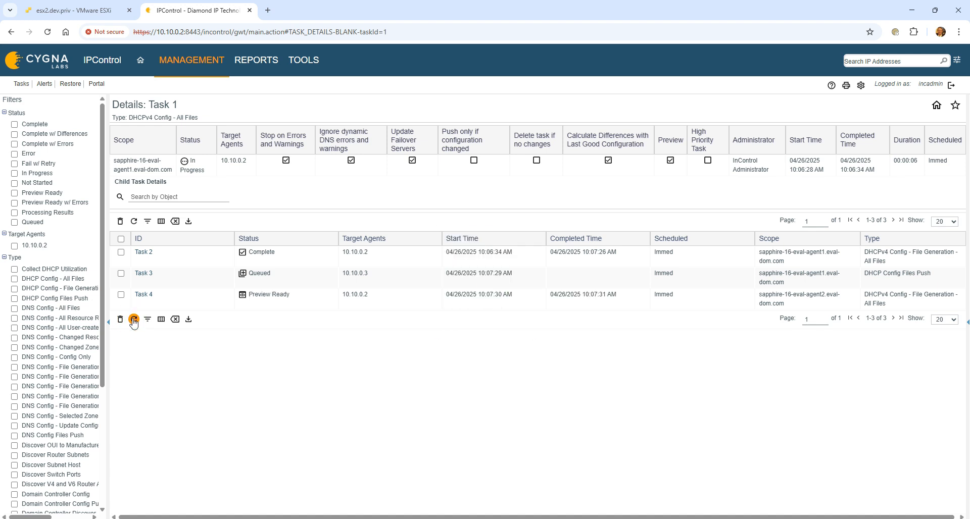
{"action": "left_click", "coordinate": [134, 320]}
{"action": "left_click", "coordinate": [133, 320]}
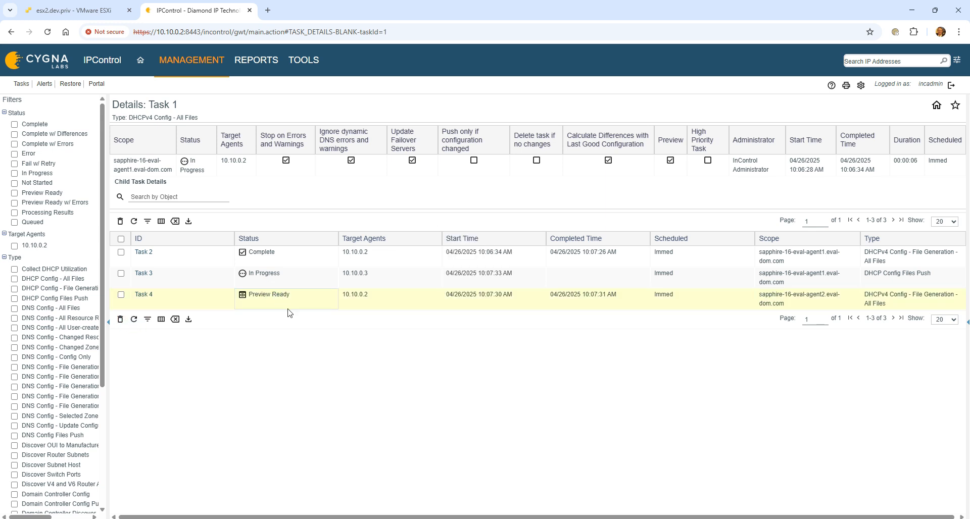
{"action": "left_click", "coordinate": [134, 320]}
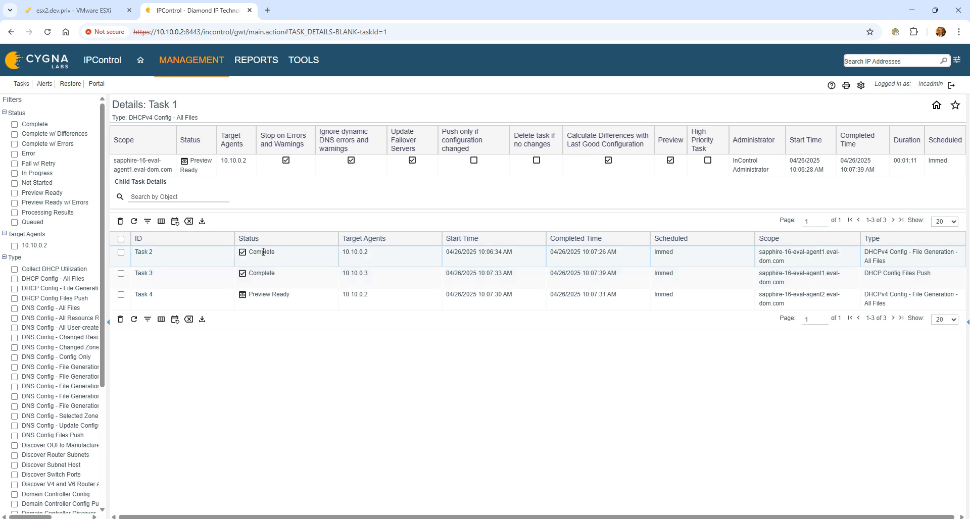
Approve Task 4's previewed files for sapphire-16-eval-agent2.eval-dom.com, refresh the child tasks until its push finishes, and return to the task list.
{"action": "left_click", "coordinate": [144, 295]}
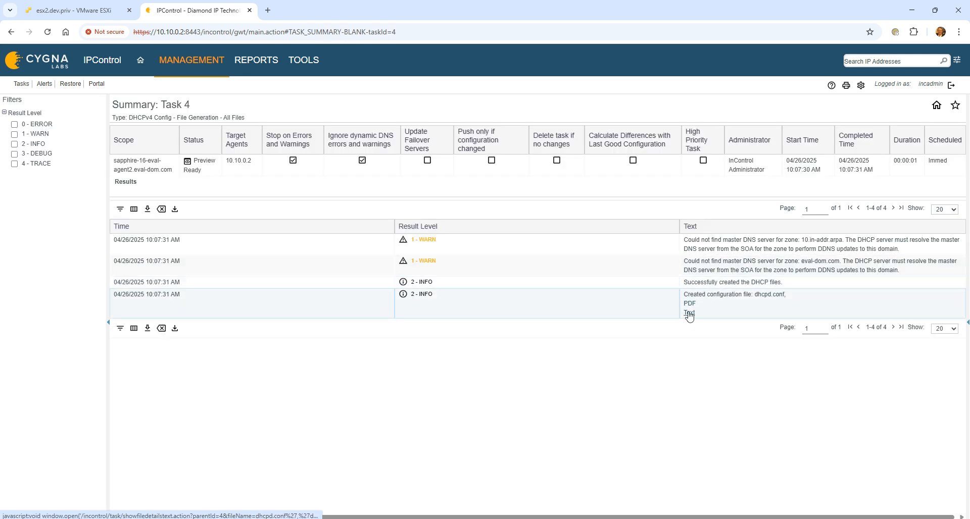
{"action": "left_click", "coordinate": [147, 330]}
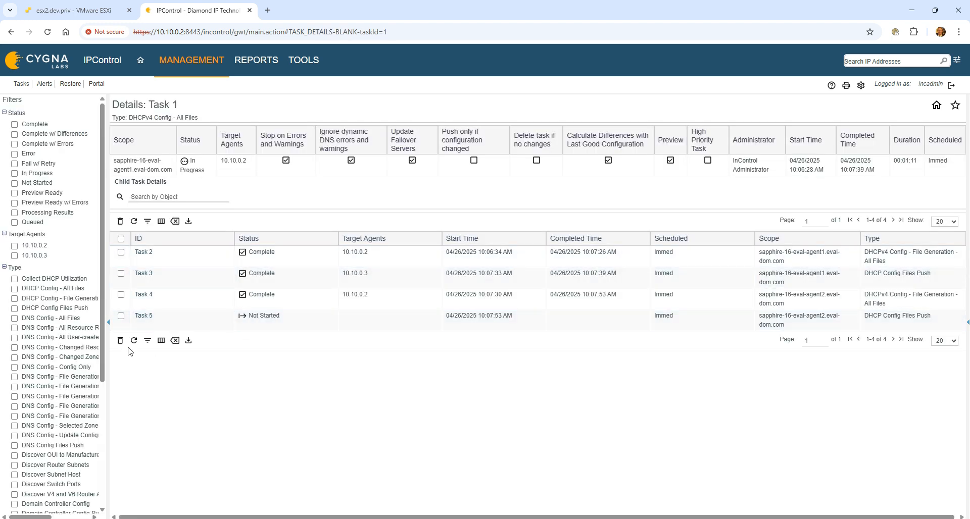
{"action": "left_click", "coordinate": [133, 341]}
{"action": "left_click", "coordinate": [133, 341]}
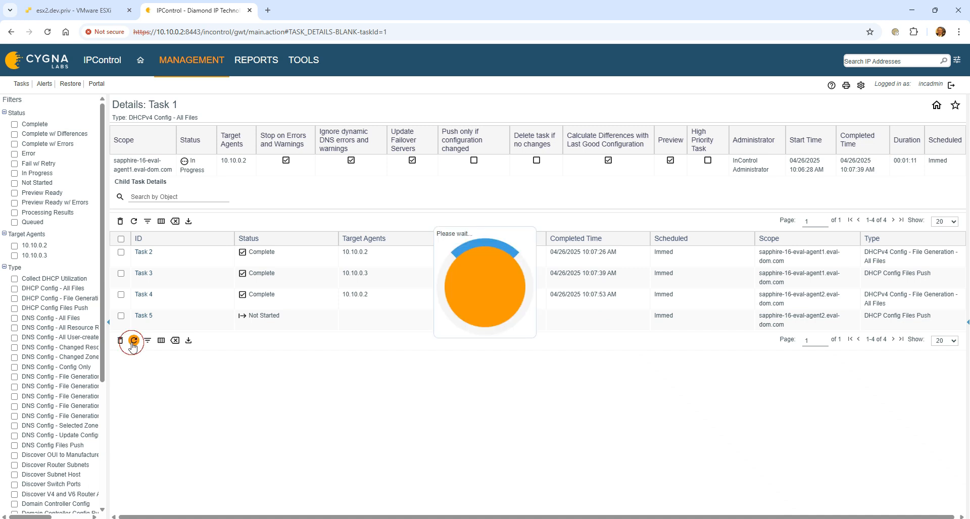
{"action": "left_click", "coordinate": [134, 341]}
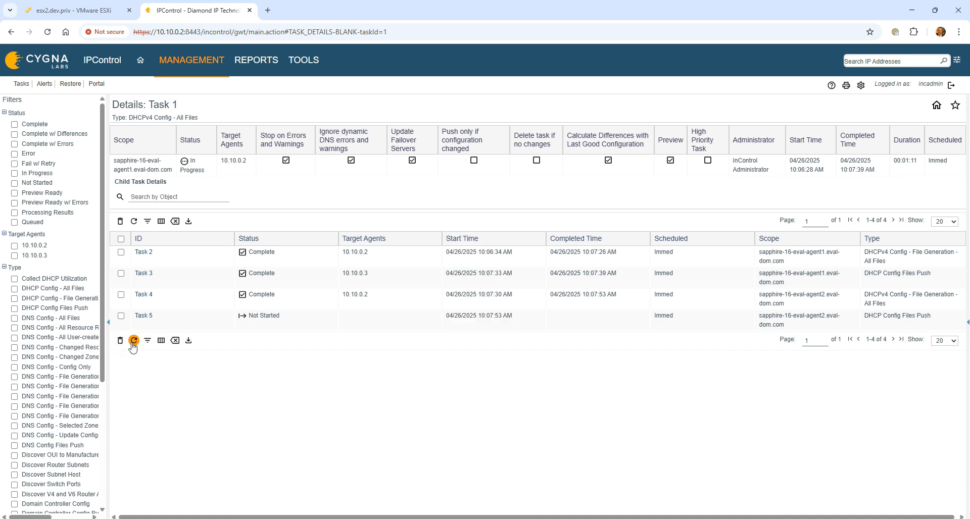
{"action": "left_click", "coordinate": [133, 341]}
{"action": "left_click", "coordinate": [133, 341]}
{"action": "left_click", "coordinate": [133, 341]}
{"action": "left_click", "coordinate": [133, 341]}
{"action": "left_click", "coordinate": [133, 341]}
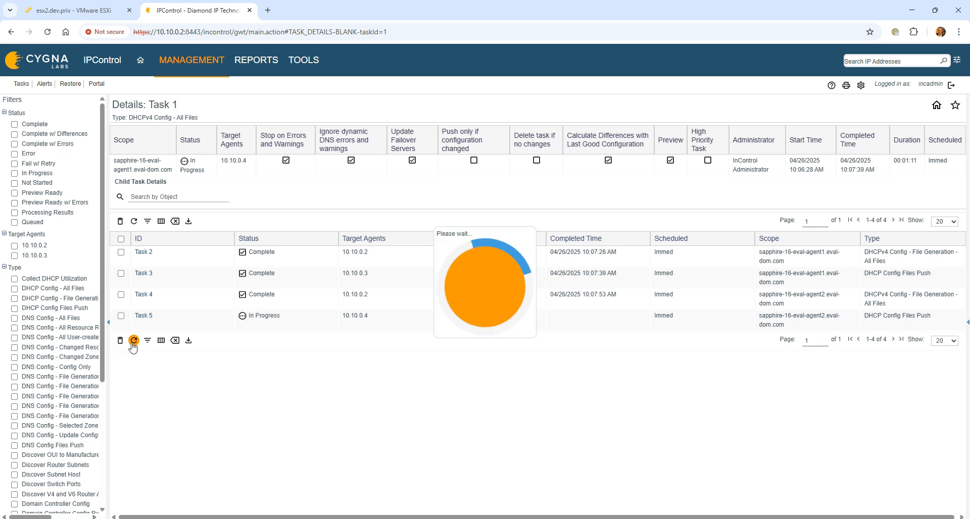
{"action": "left_click", "coordinate": [134, 341]}
{"action": "left_click", "coordinate": [134, 341]}
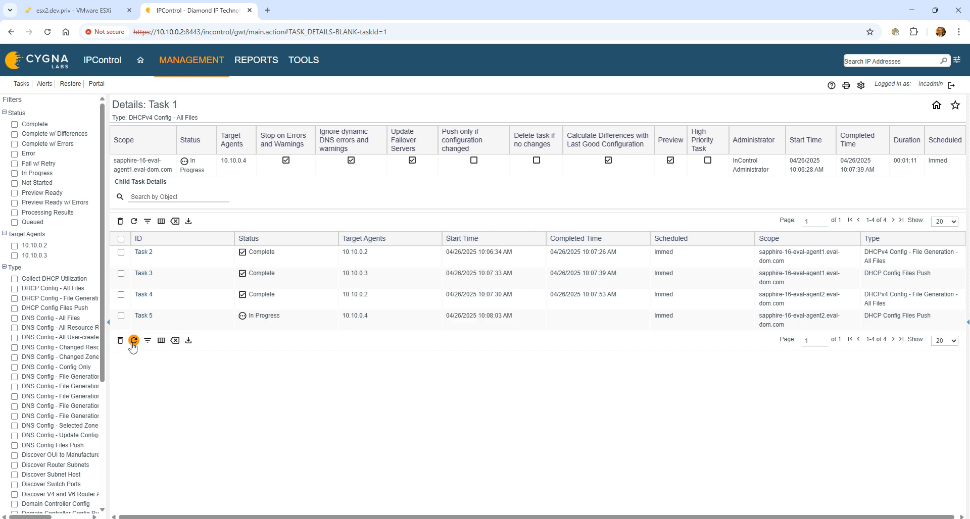
{"action": "left_click", "coordinate": [133, 341]}
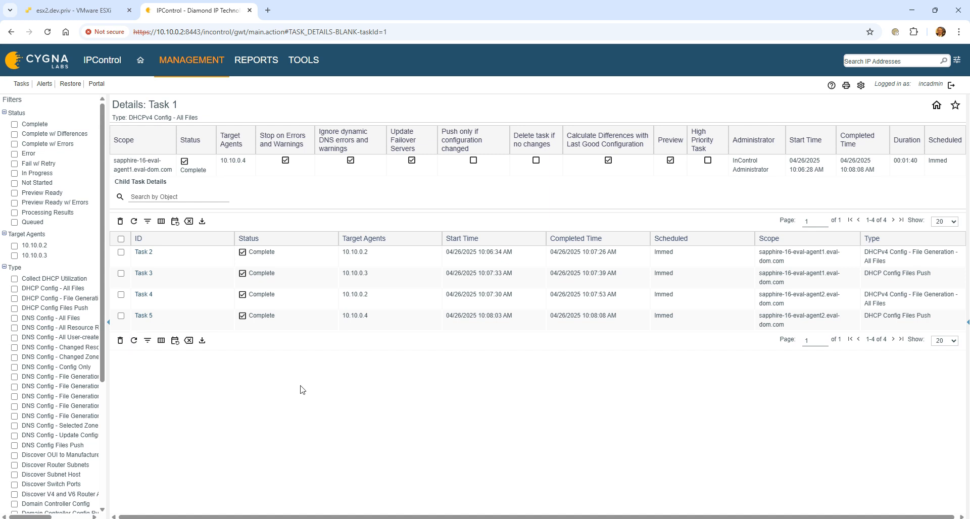
{"action": "left_click", "coordinate": [188, 340]}
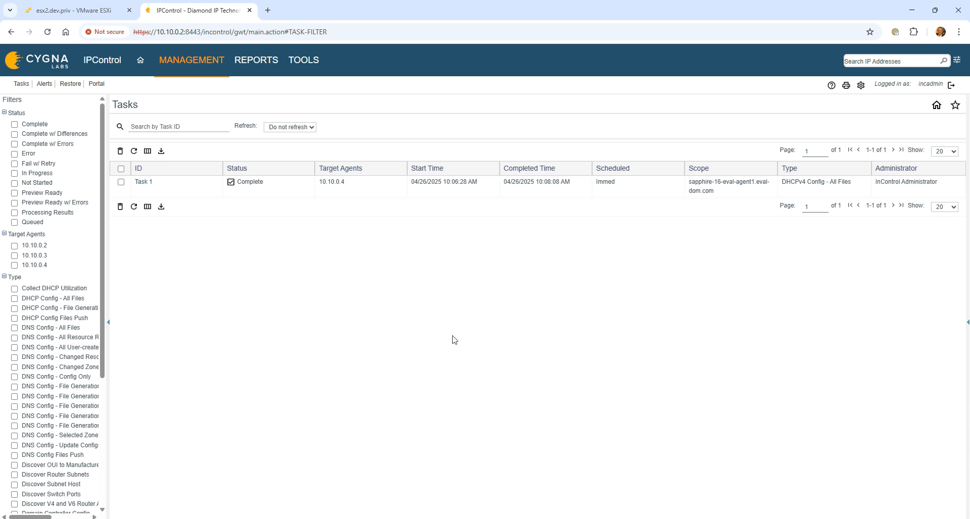
{"action": "mouse_move", "coordinate": [185, 64]}
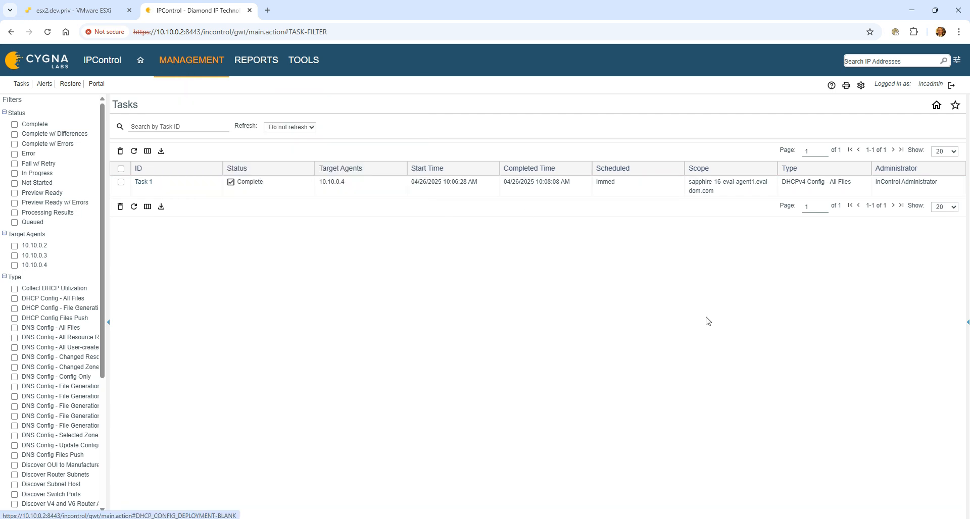